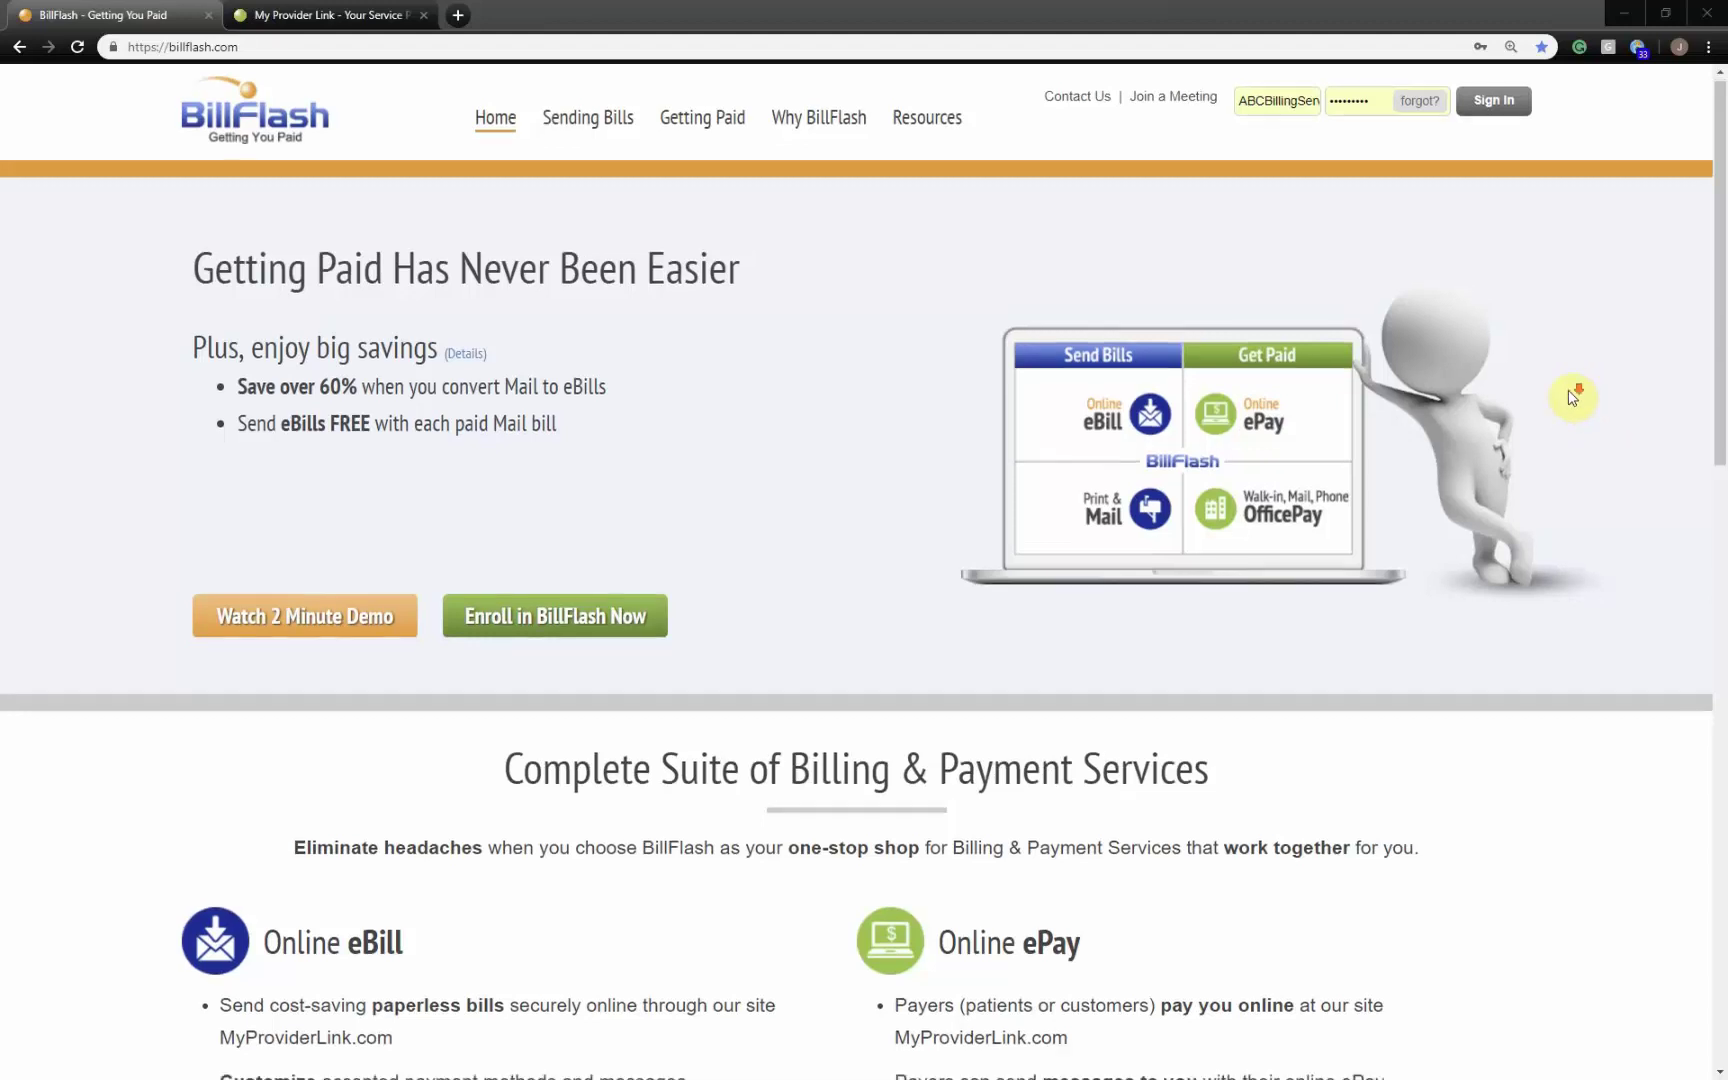
- Look over the billing and payment services on the homepage and sign in to the biller account with the prefilled credentials
scroll(1593, 410, down, 4)
scroll(1572, 398, down, 1)
scroll(1570, 397, up, 1)
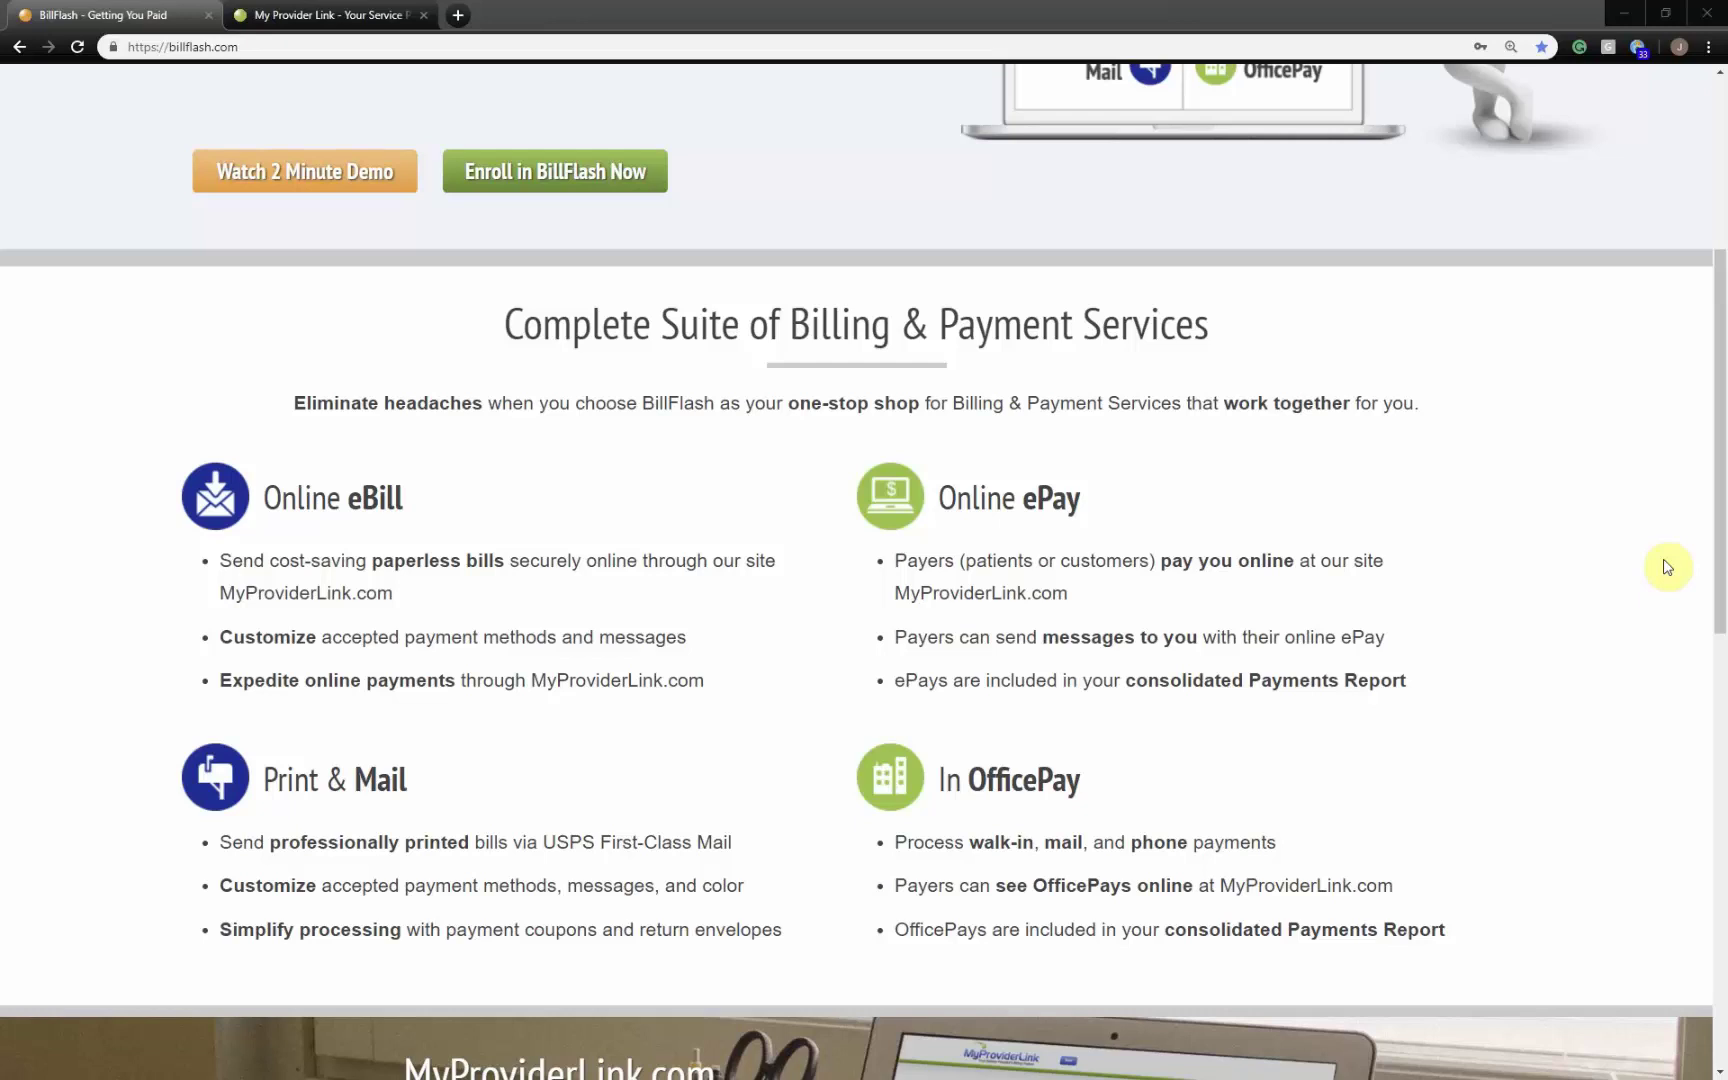
scroll(1668, 567, up, 5)
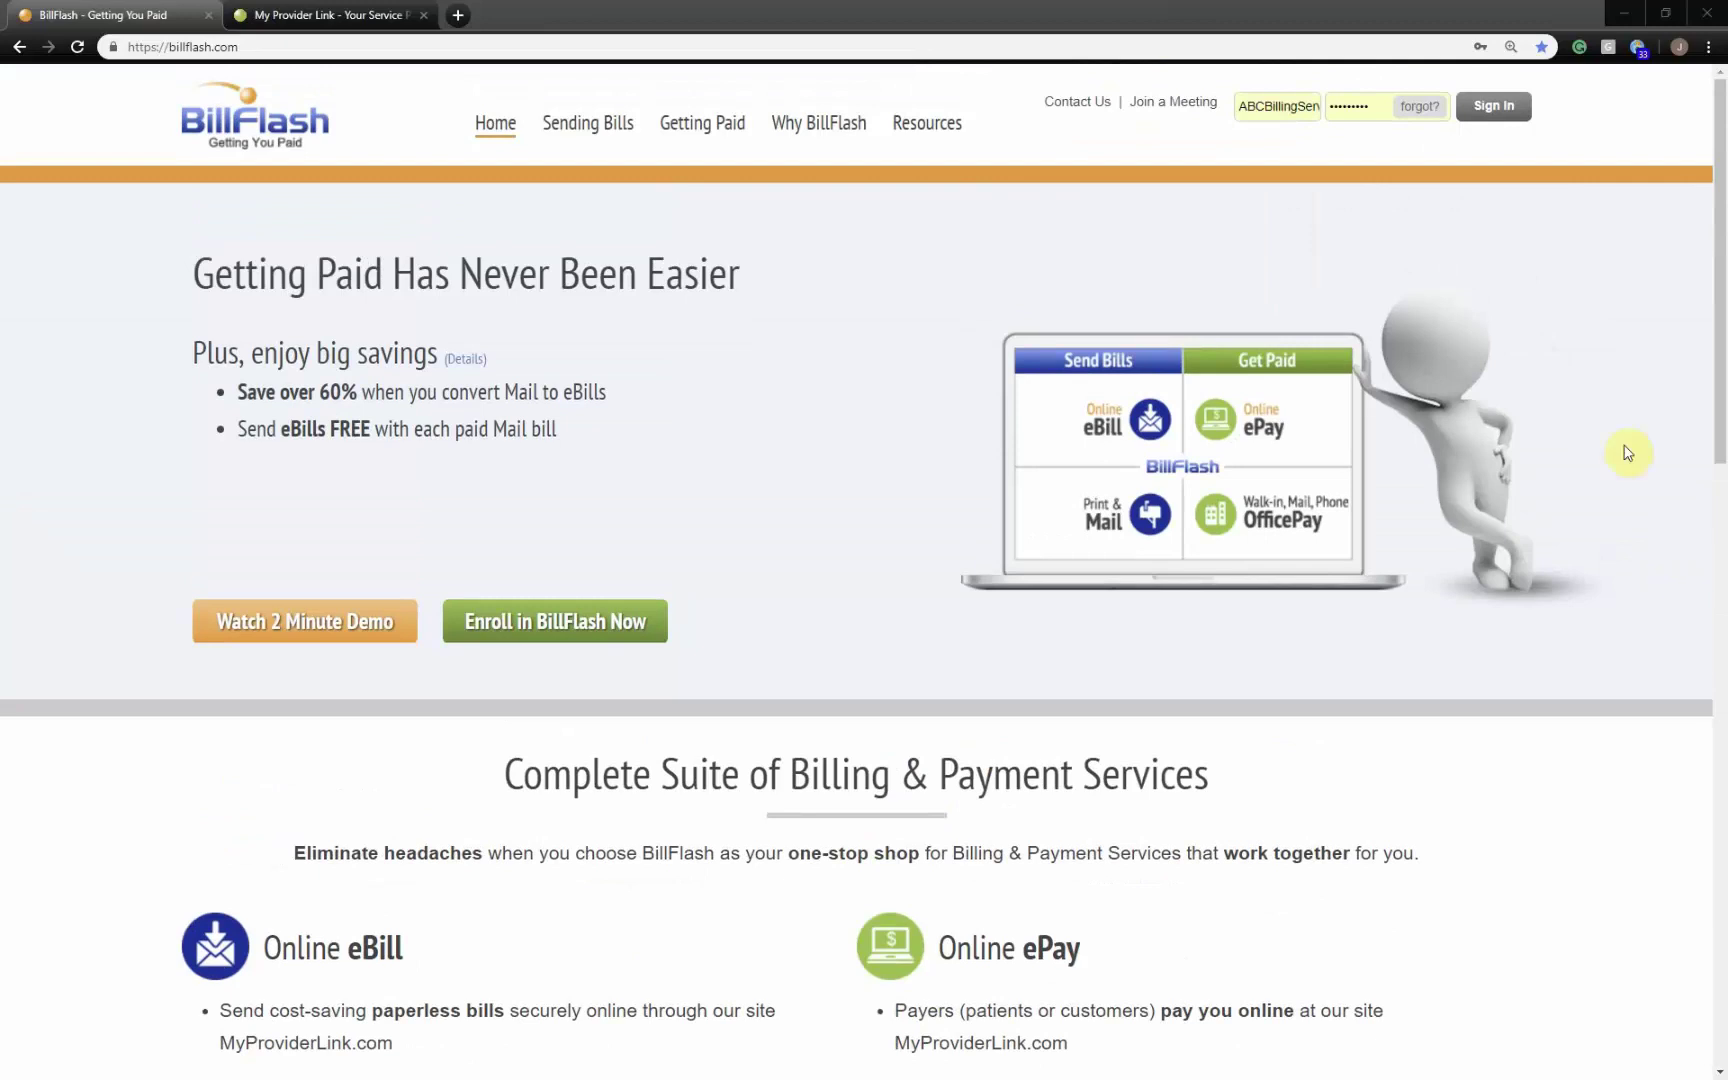
click(1490, 111)
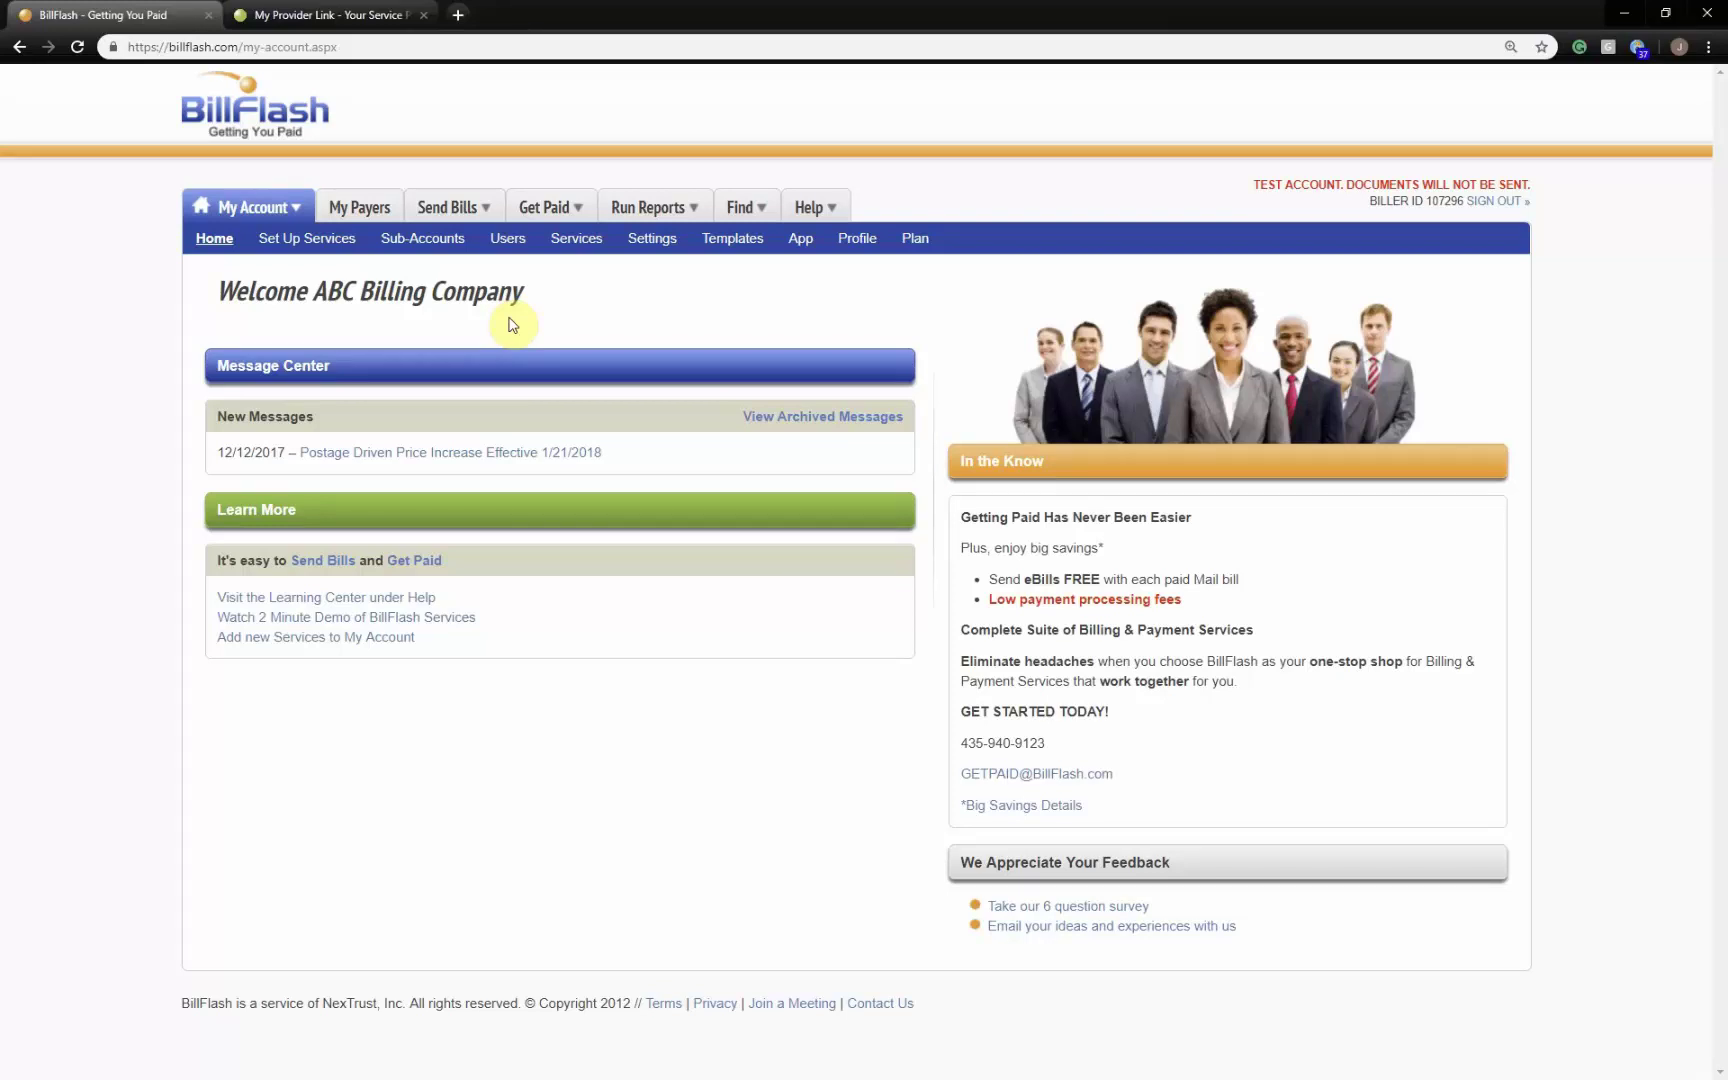
- Upload the billing file BF Test.txt from the Desktop for sending bills
mouse_move(812, 212)
mouse_move(460, 207)
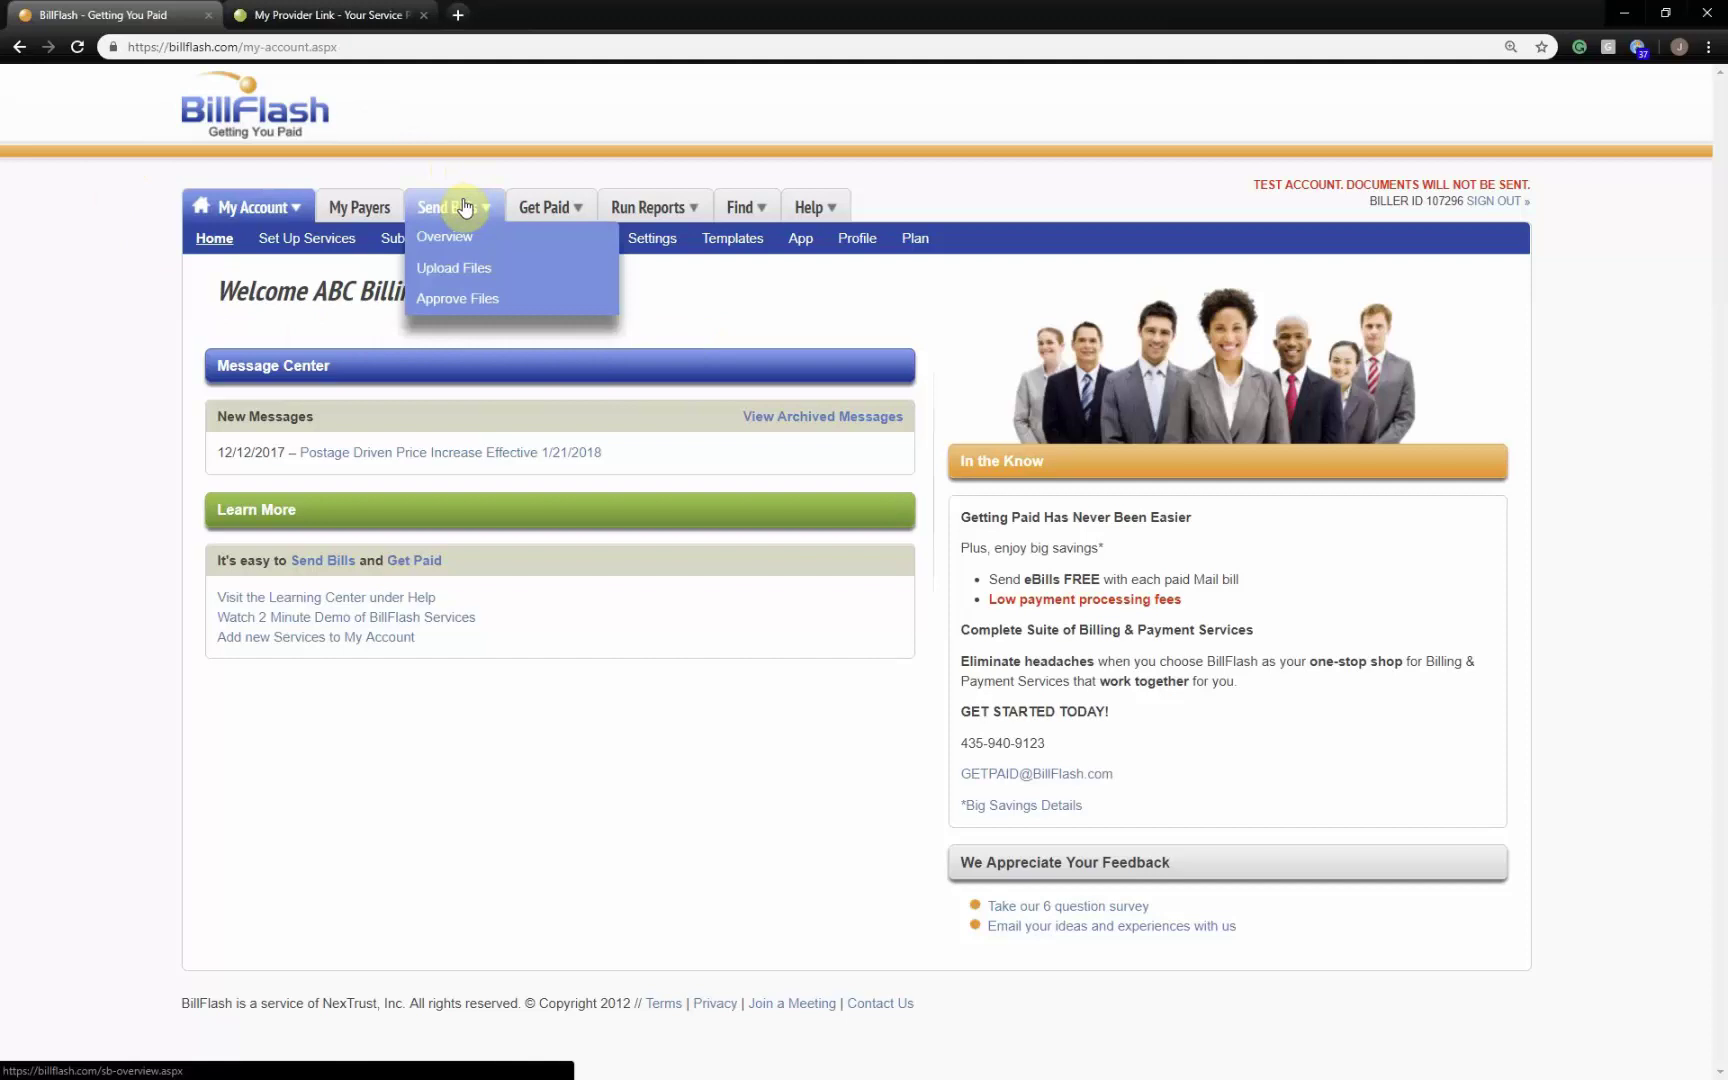
click(454, 270)
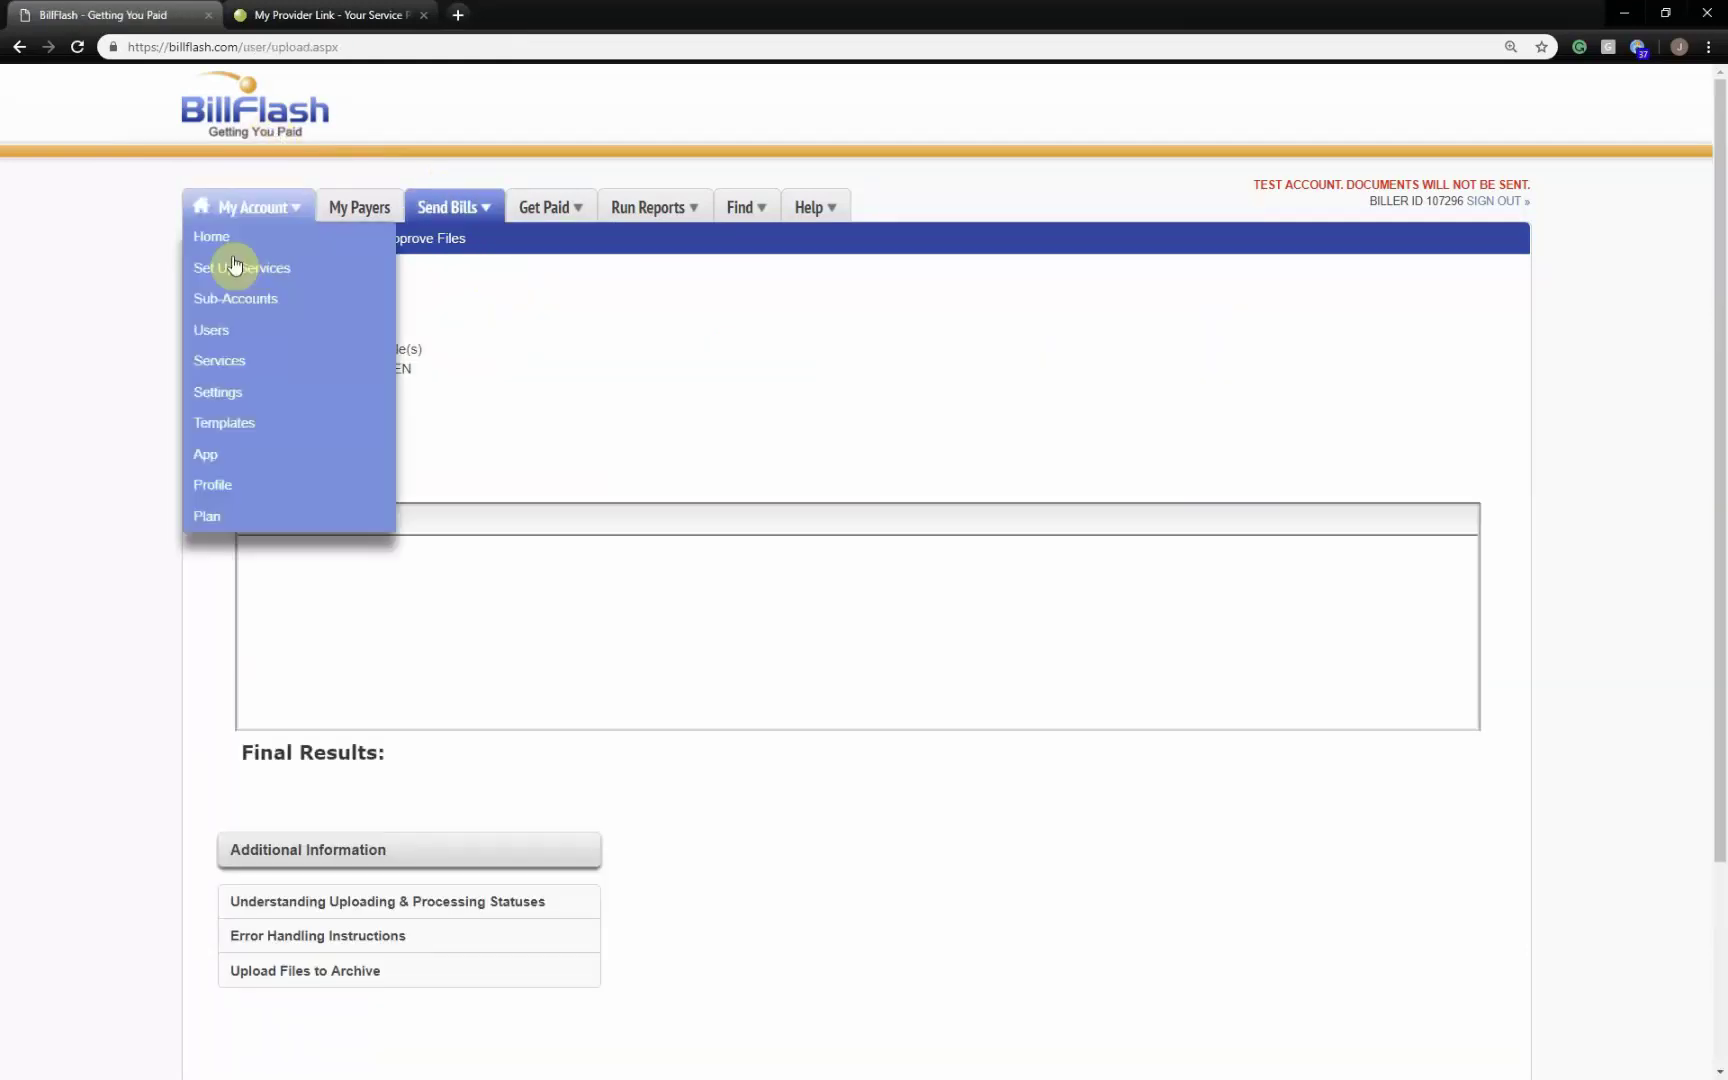
click(349, 475)
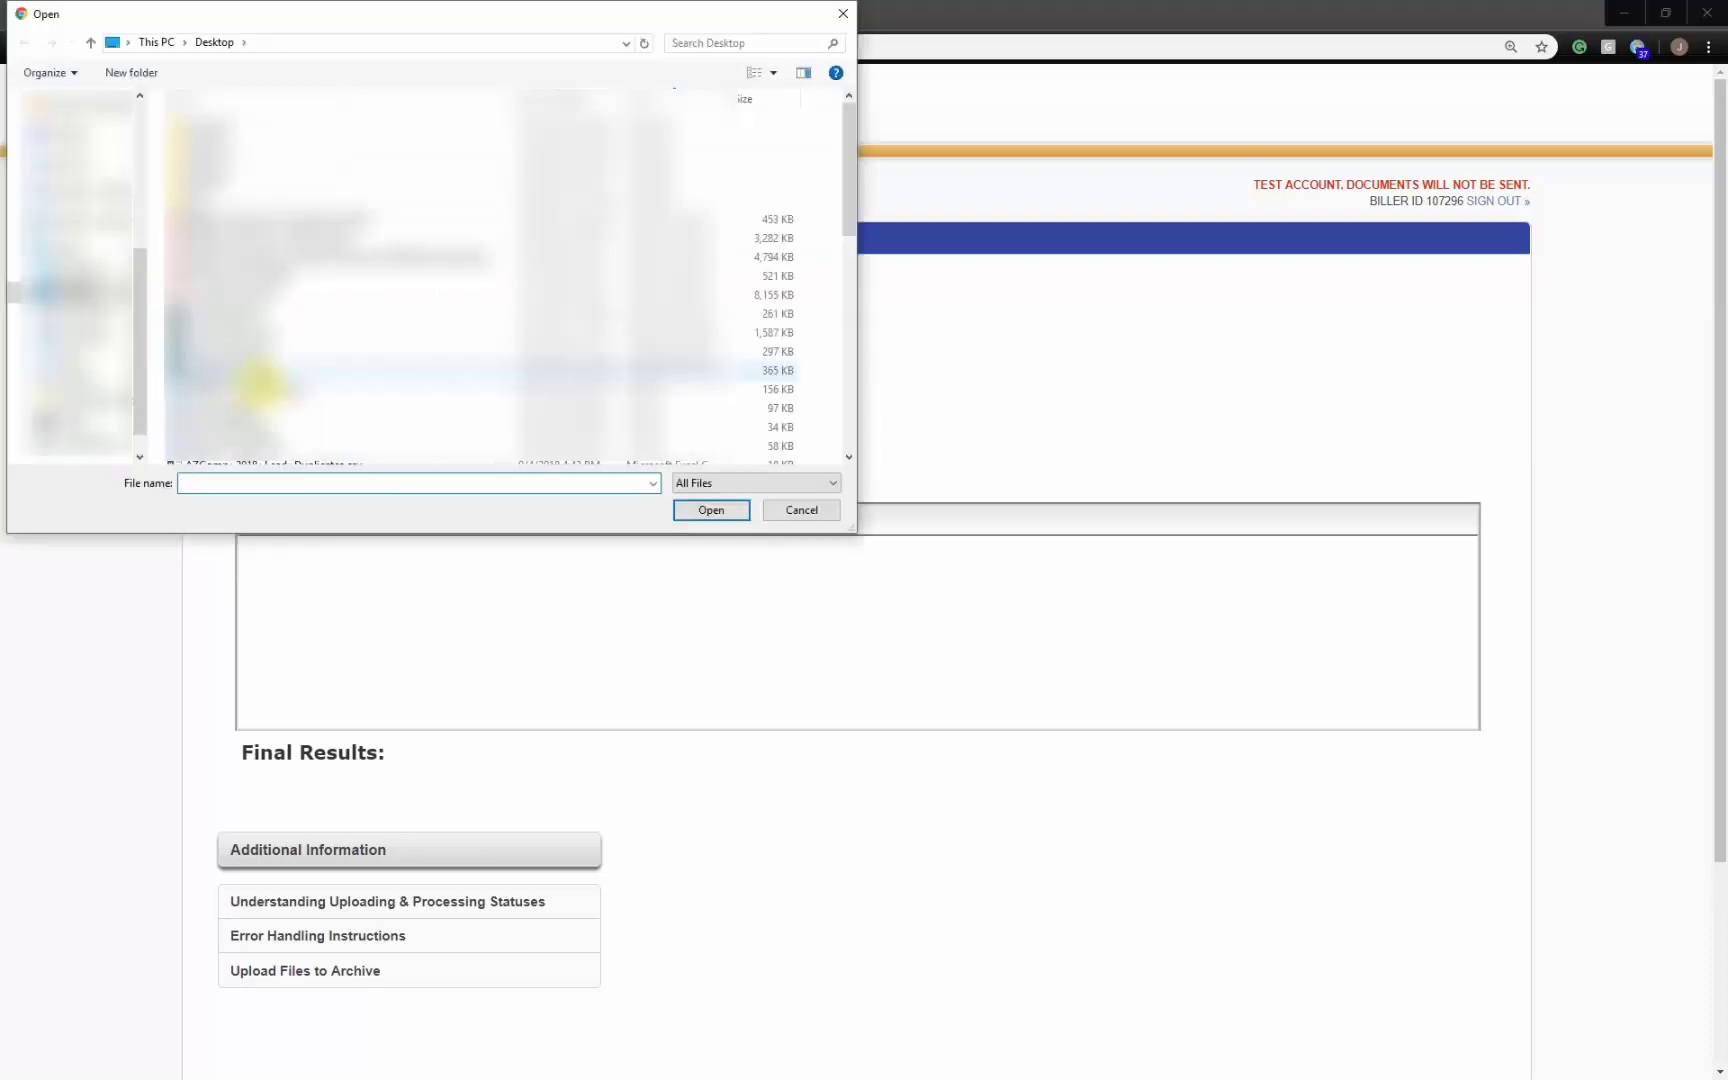
scroll(217, 455, down, 5)
click(217, 456)
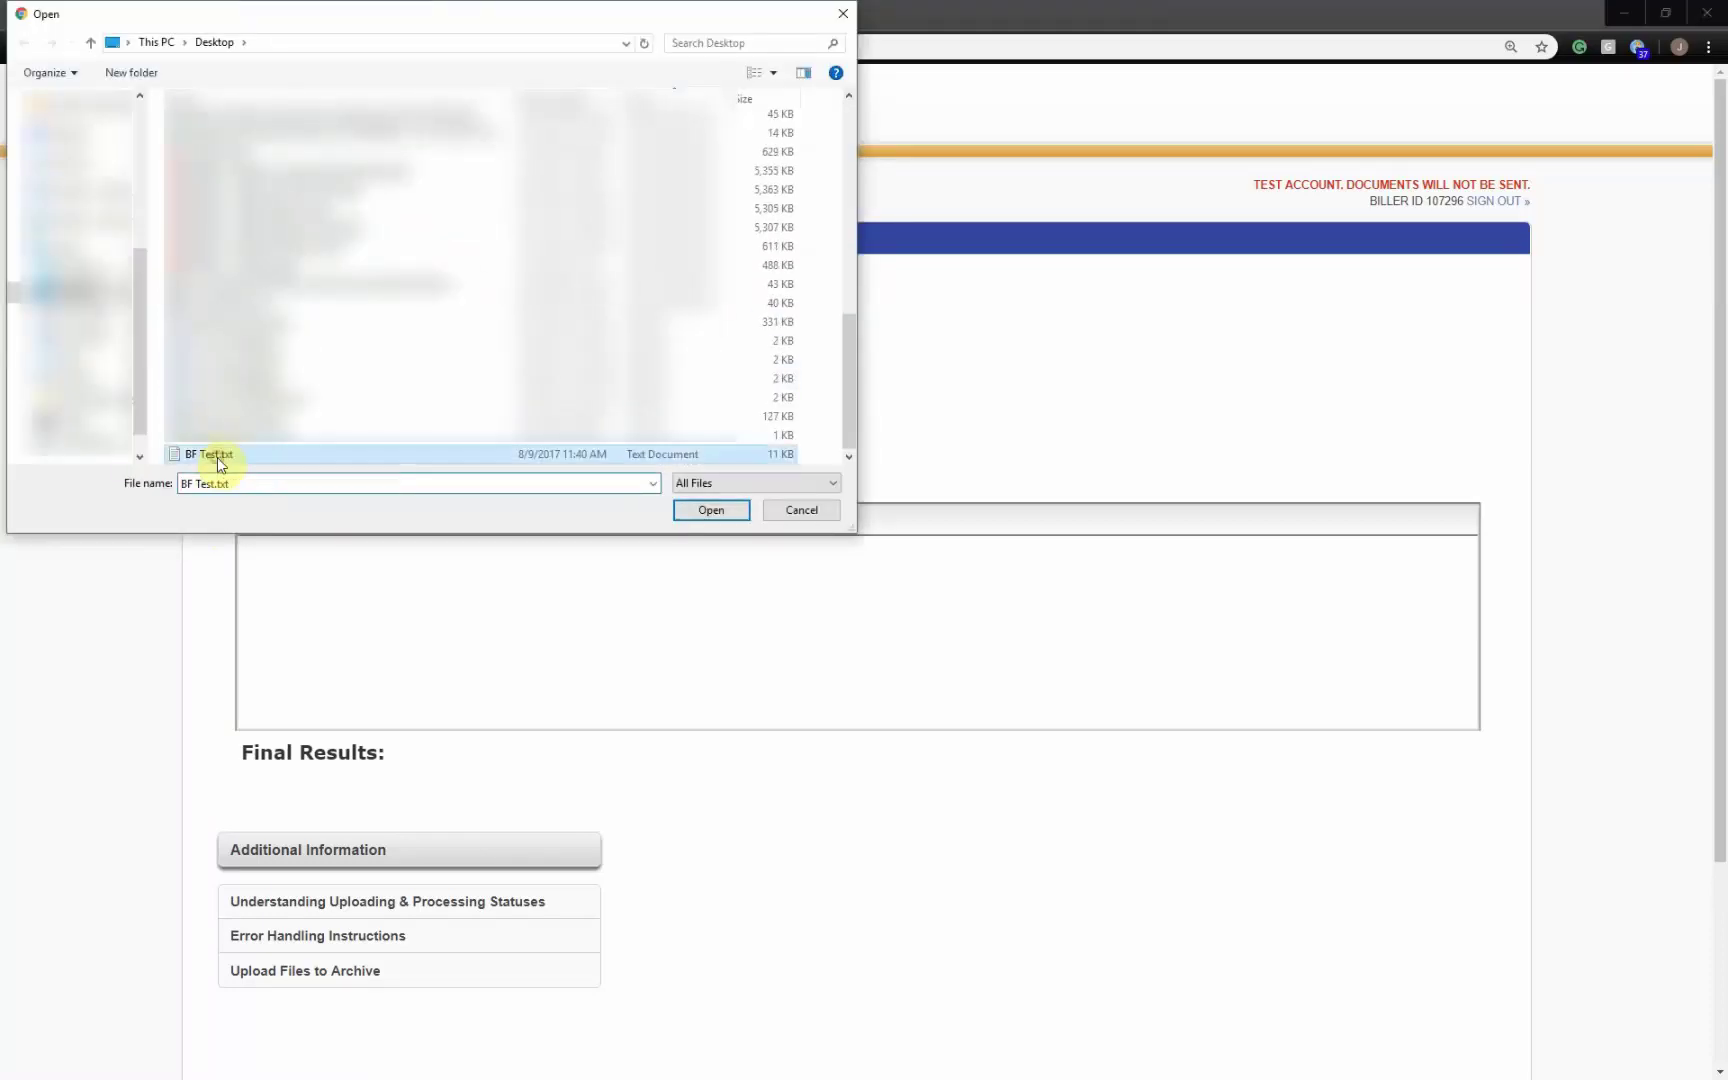
click(735, 513)
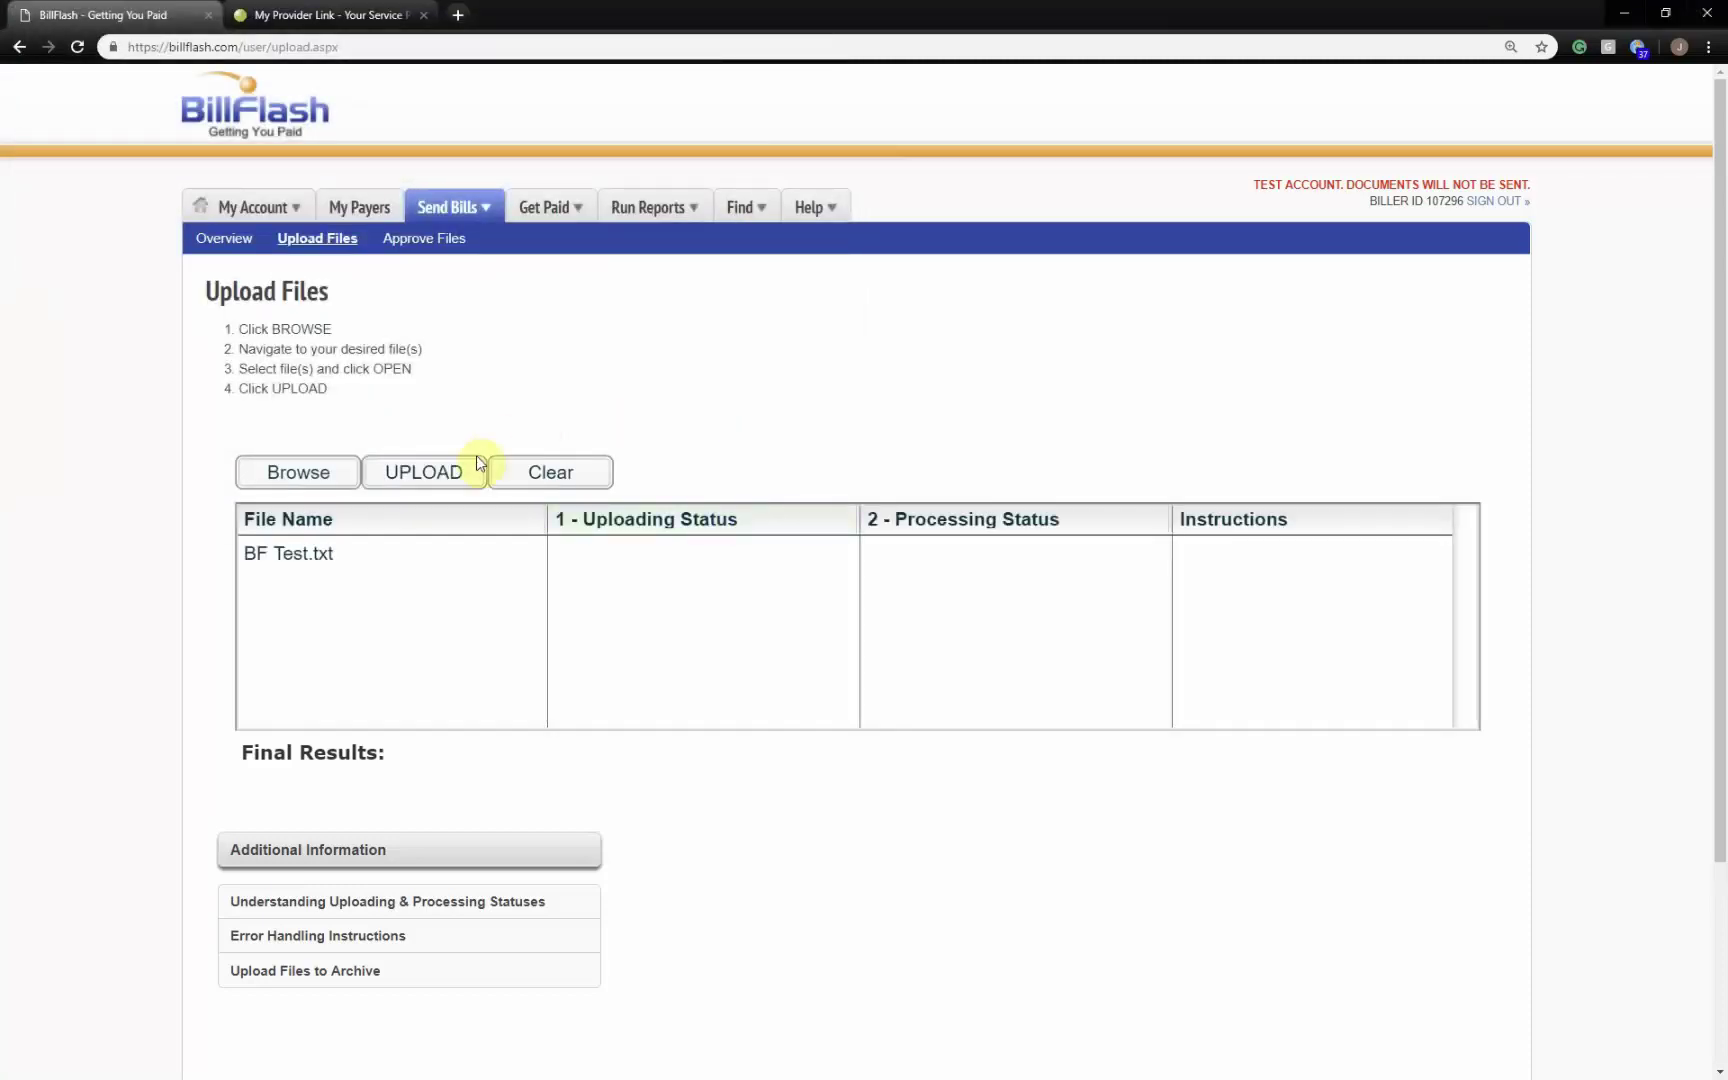
click(440, 472)
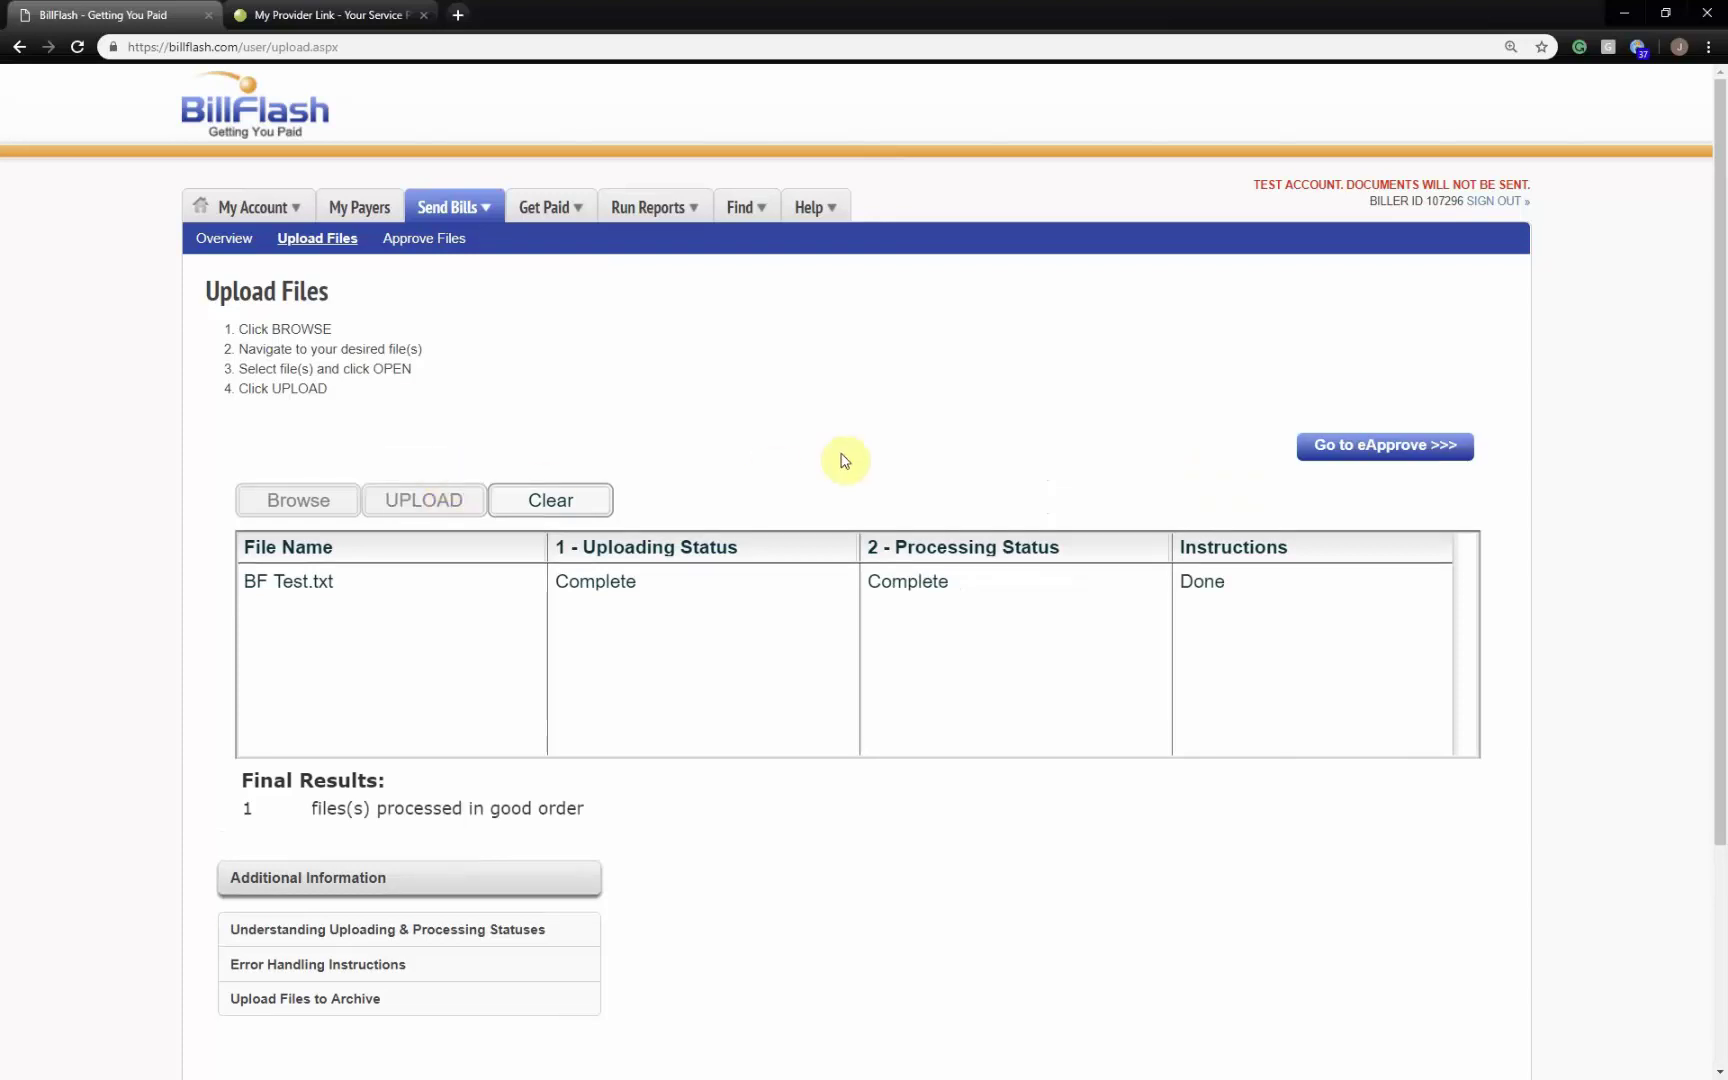
- Open the pending file BF Test 3.txt for review in file approval and inspect its individual payer messages
click(1375, 448)
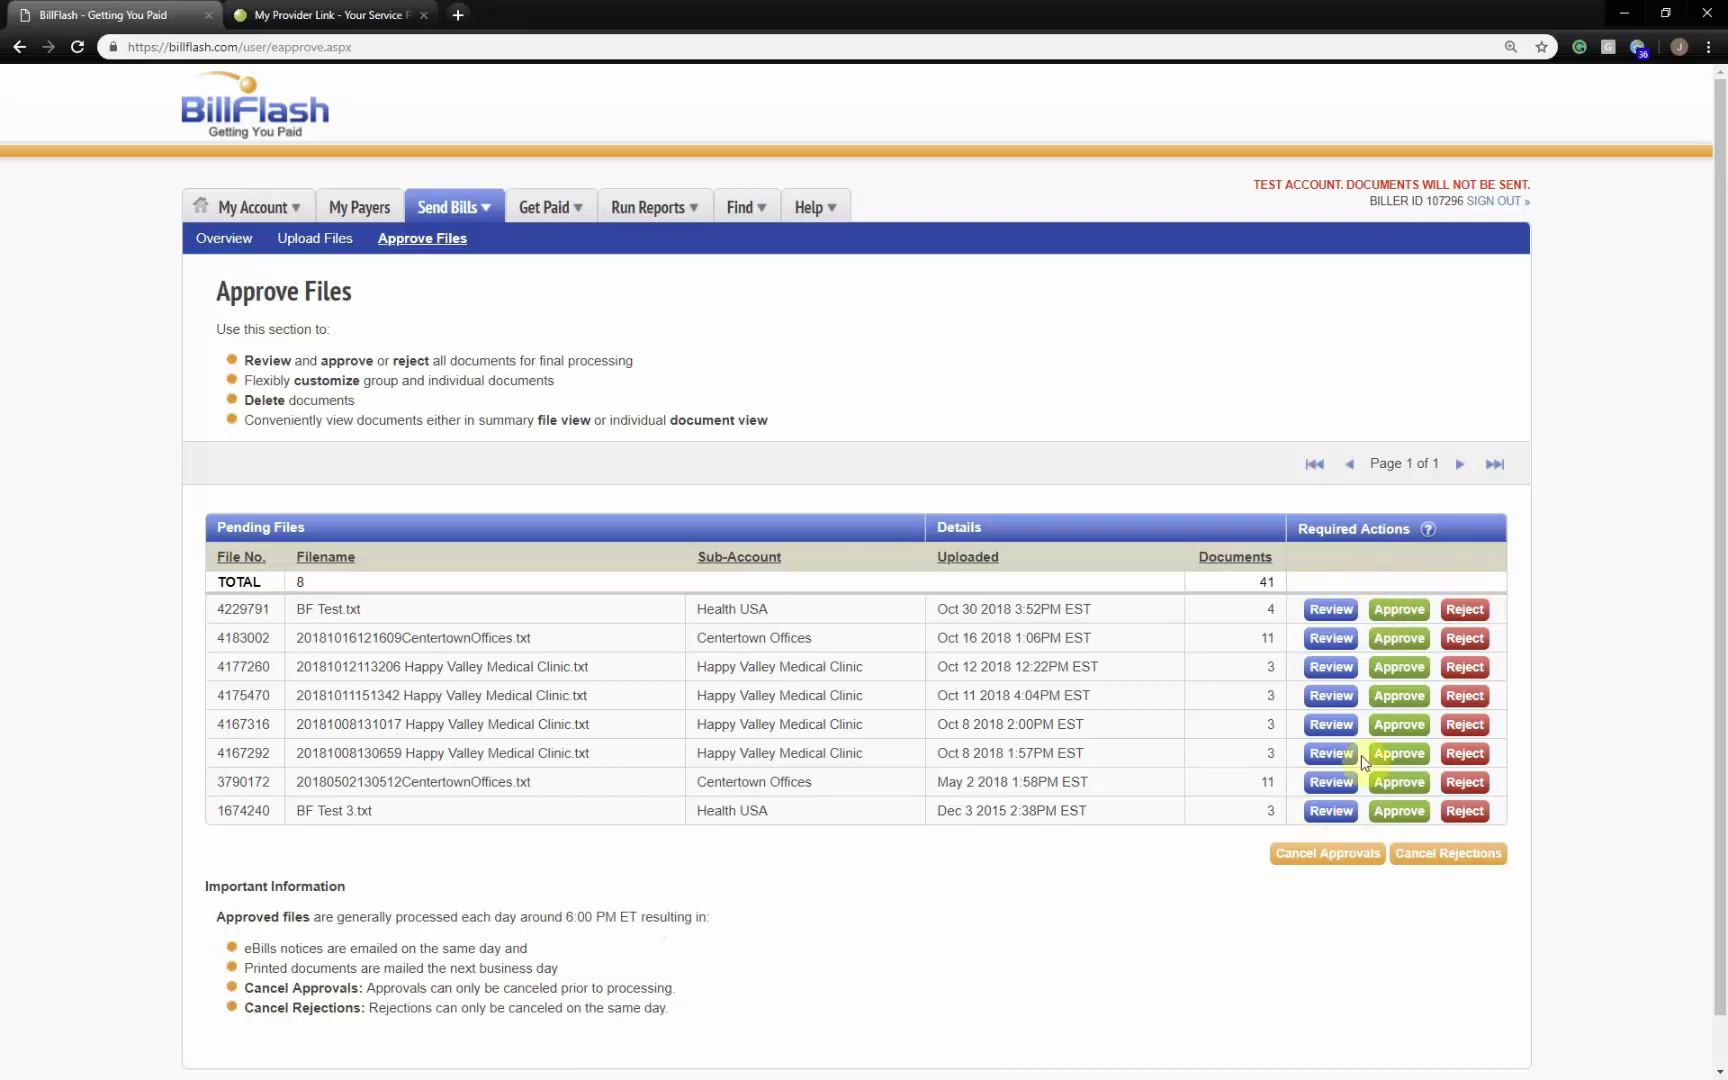
click(1320, 815)
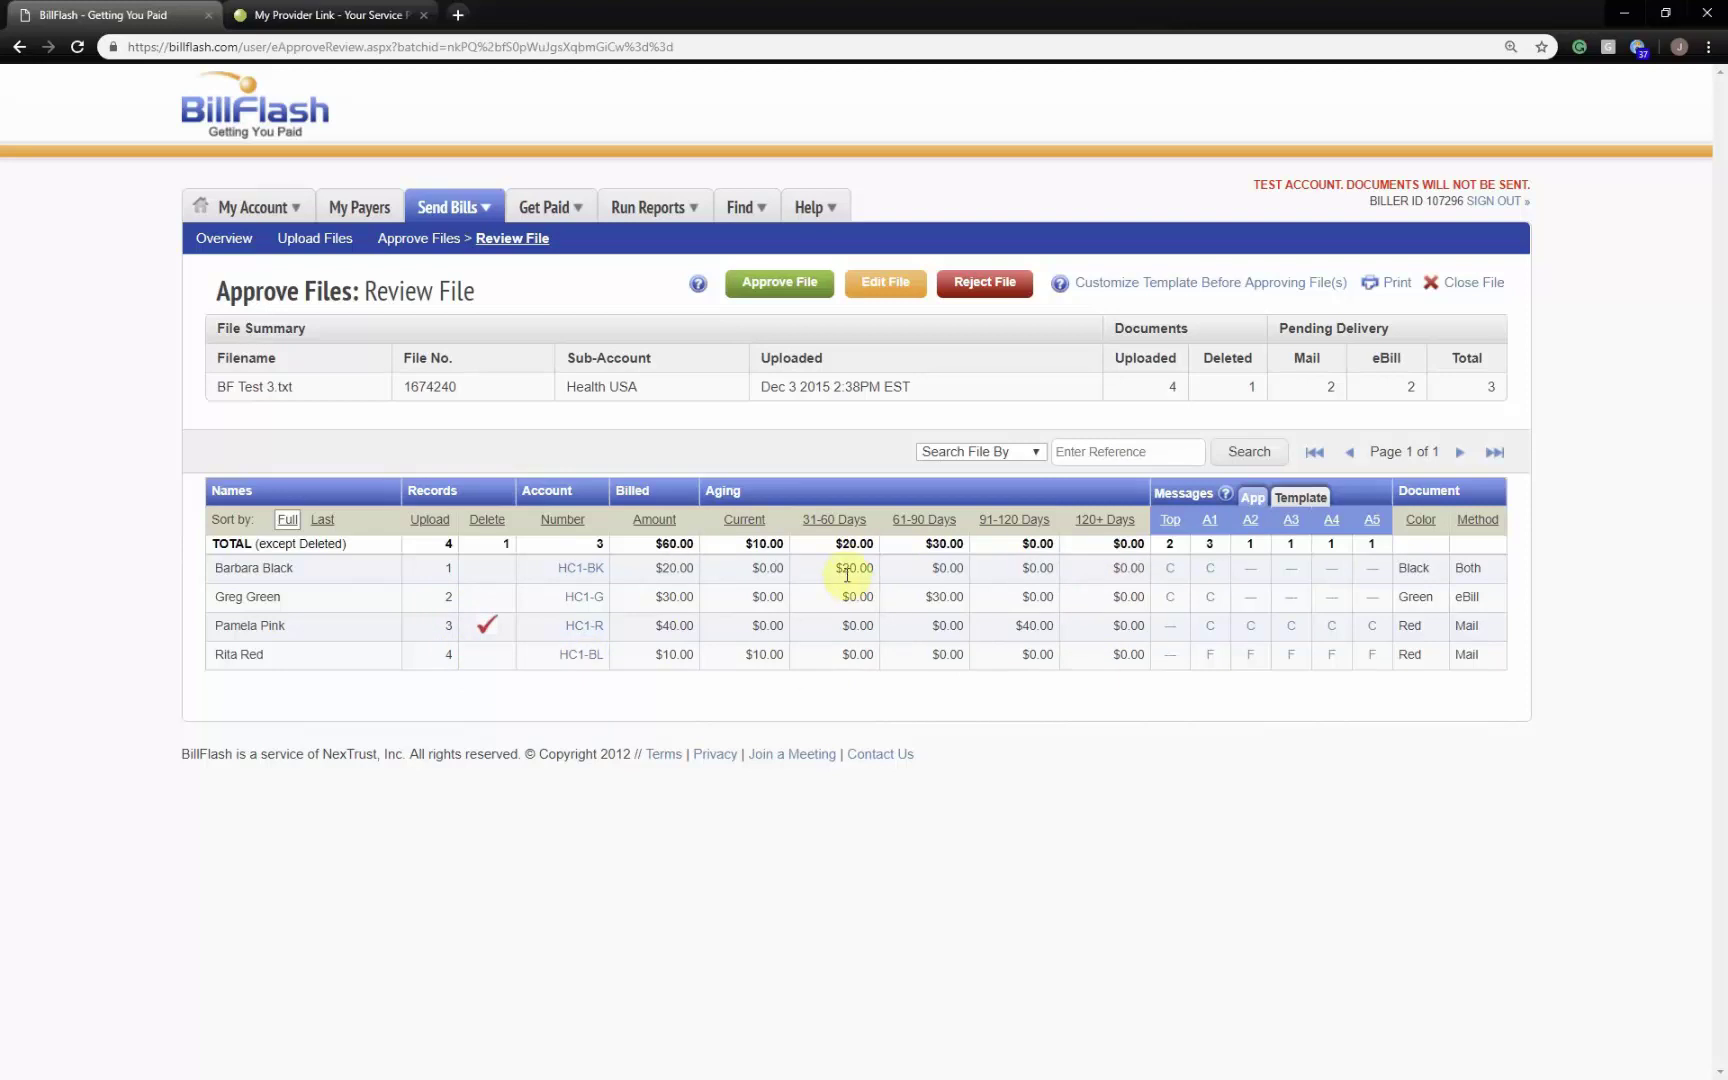
mouse_move(1167, 577)
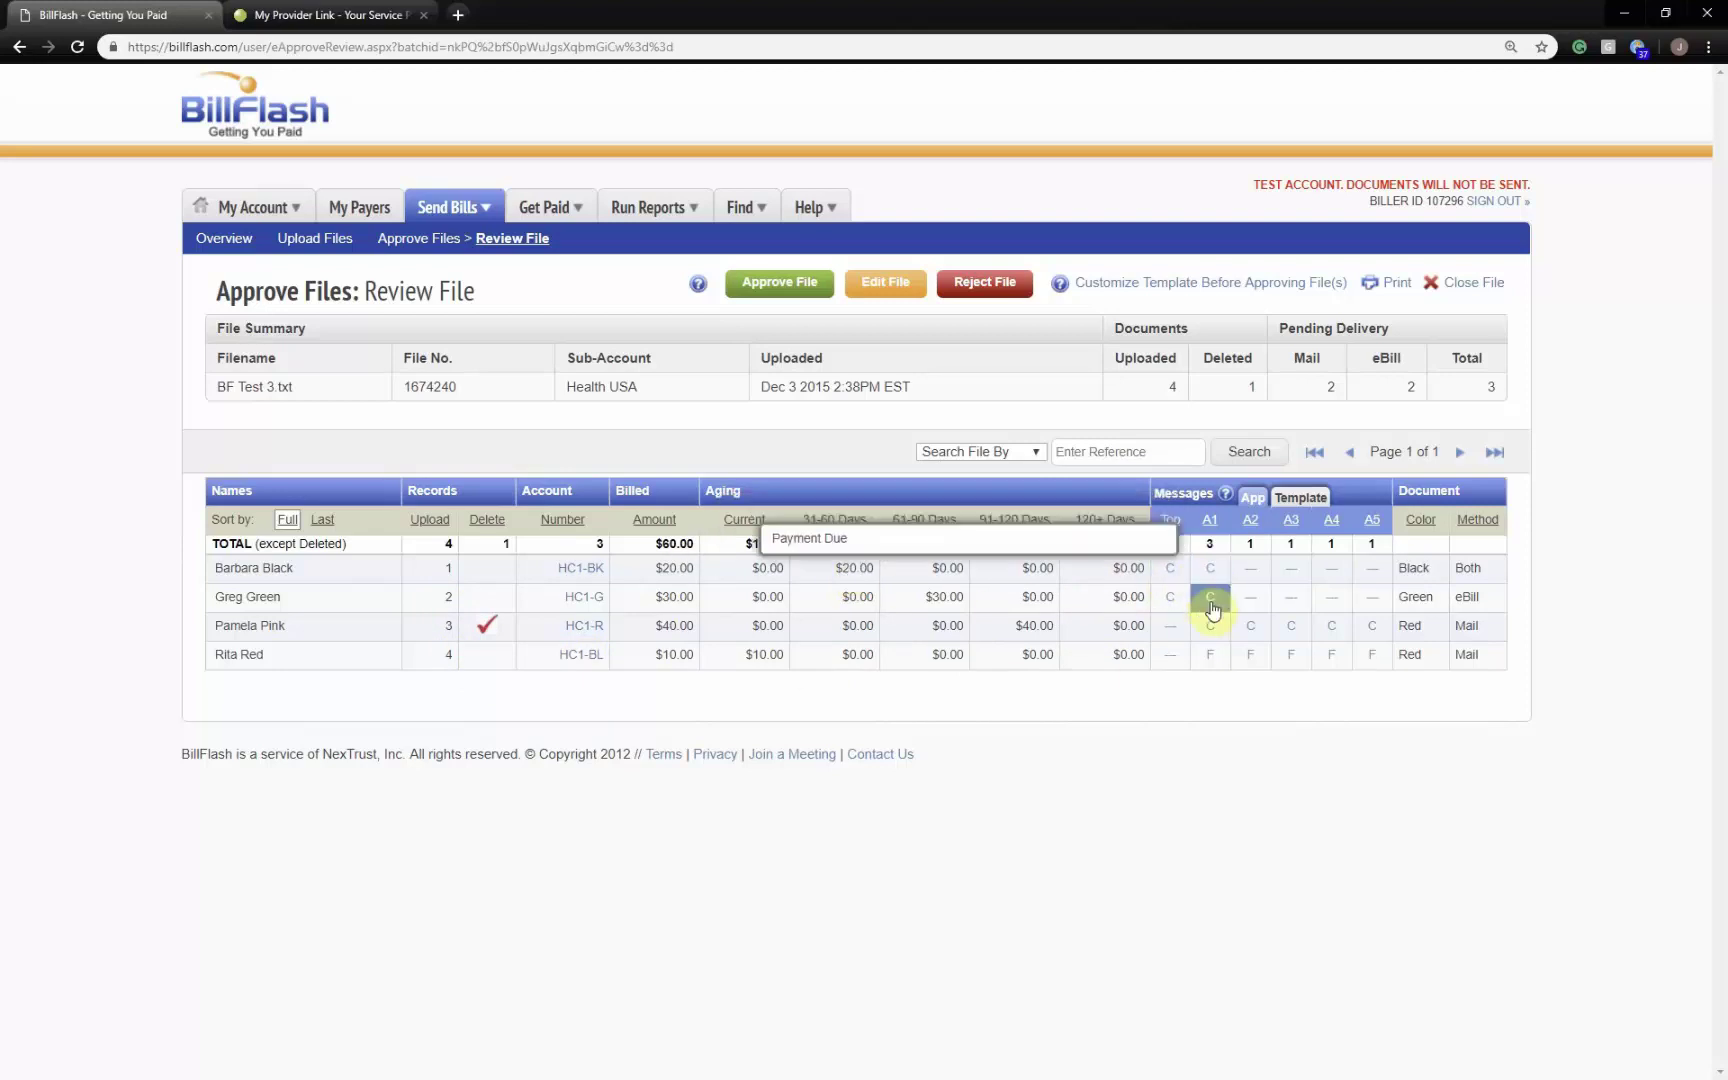
mouse_move(1306, 636)
mouse_move(1374, 640)
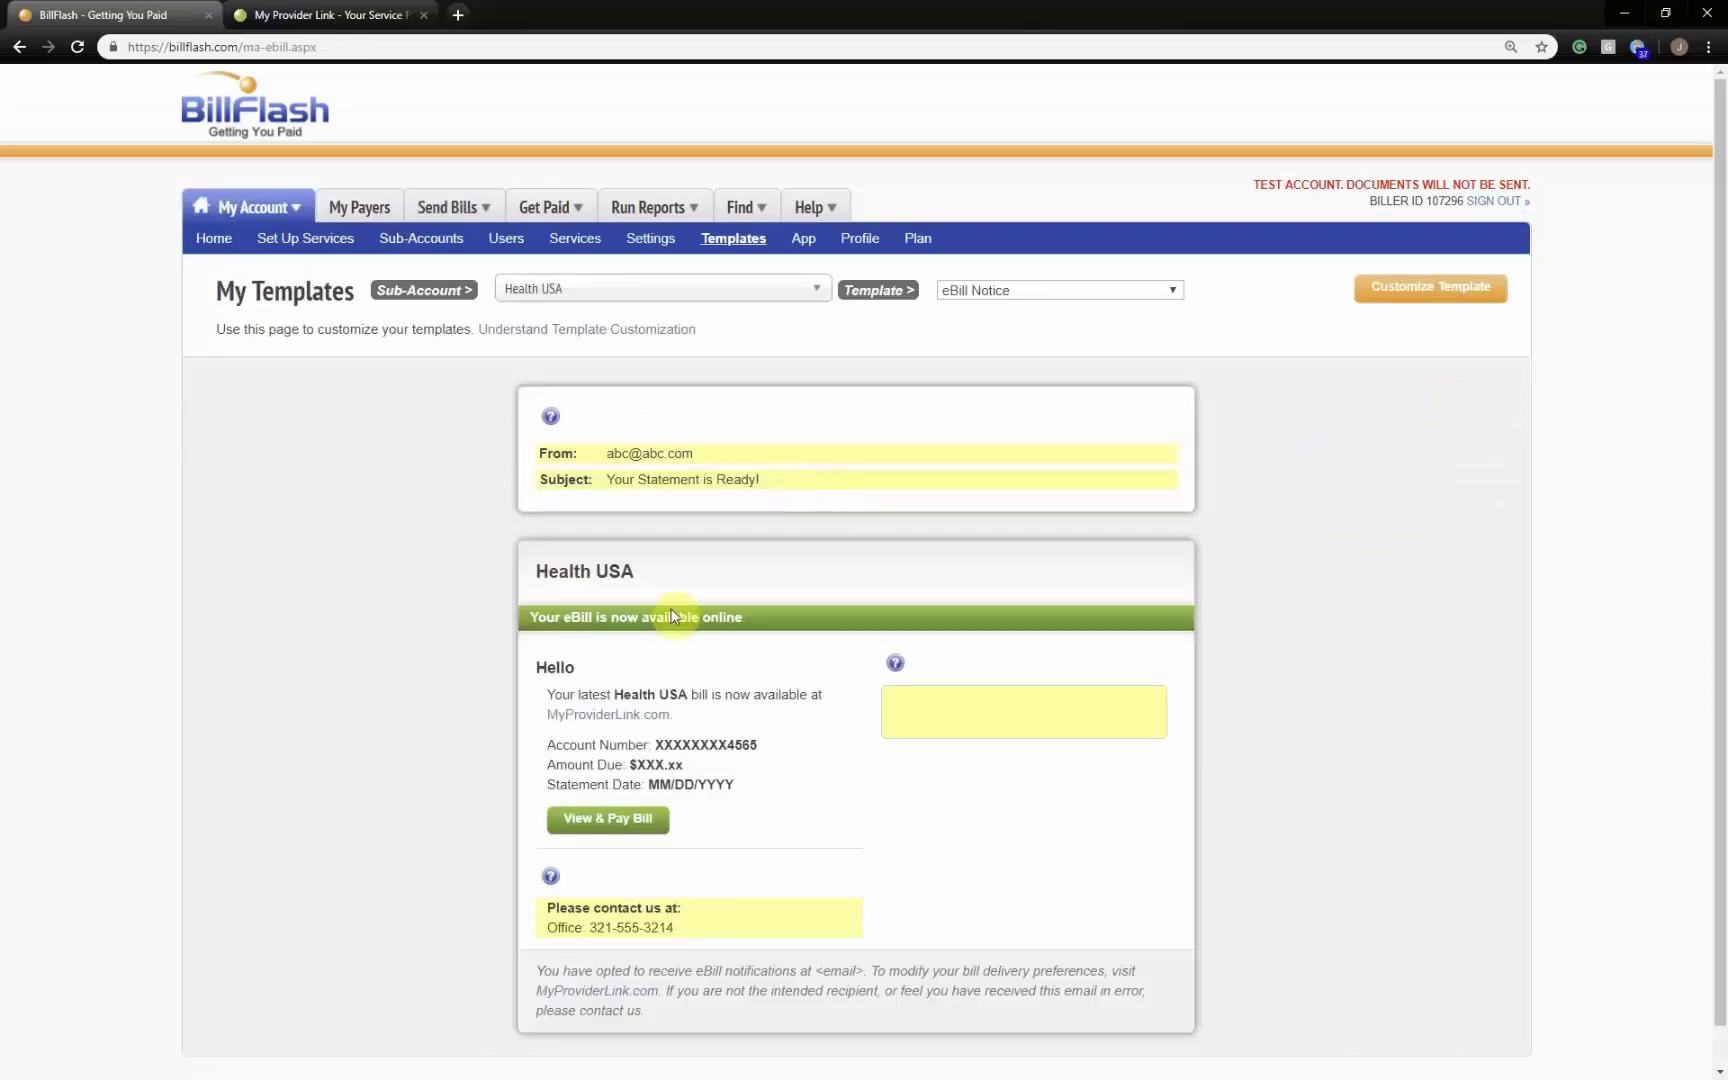
- View the Health USA eBill Notice template and open the bill payment page from the example statement email
scroll(771, 505, down, 1)
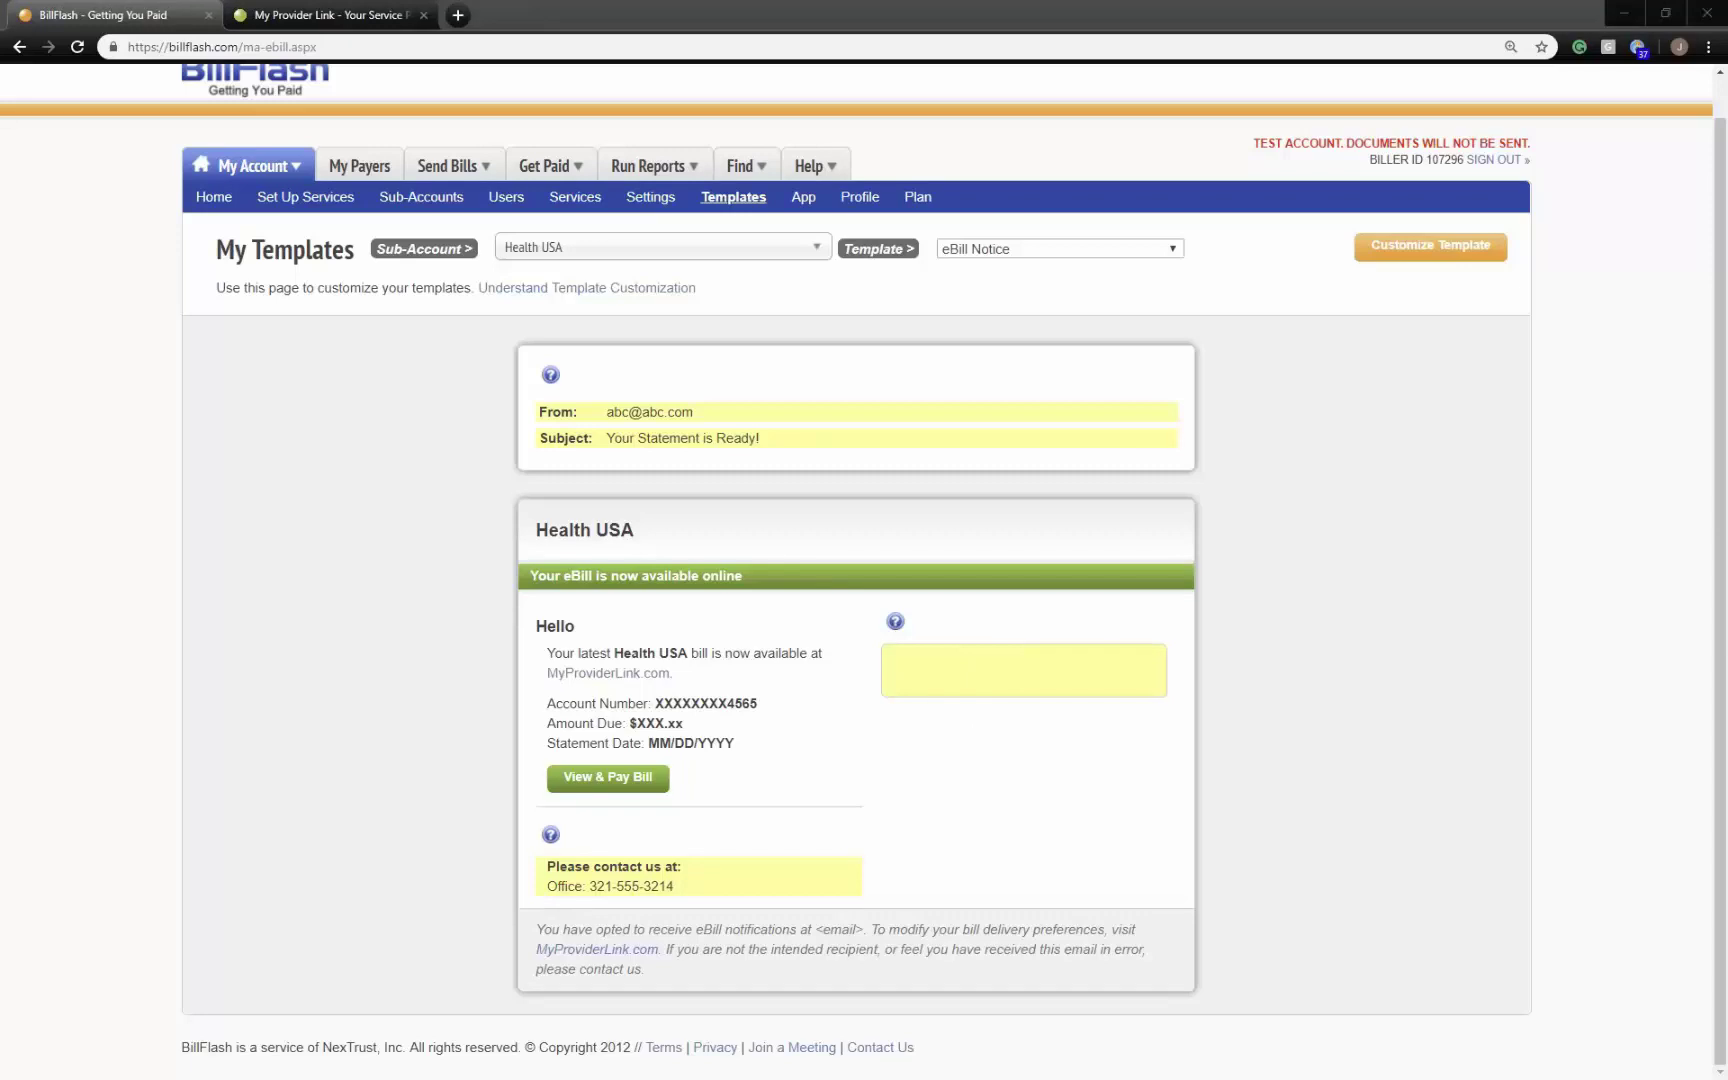
drag(1727, 300, 1080, 242)
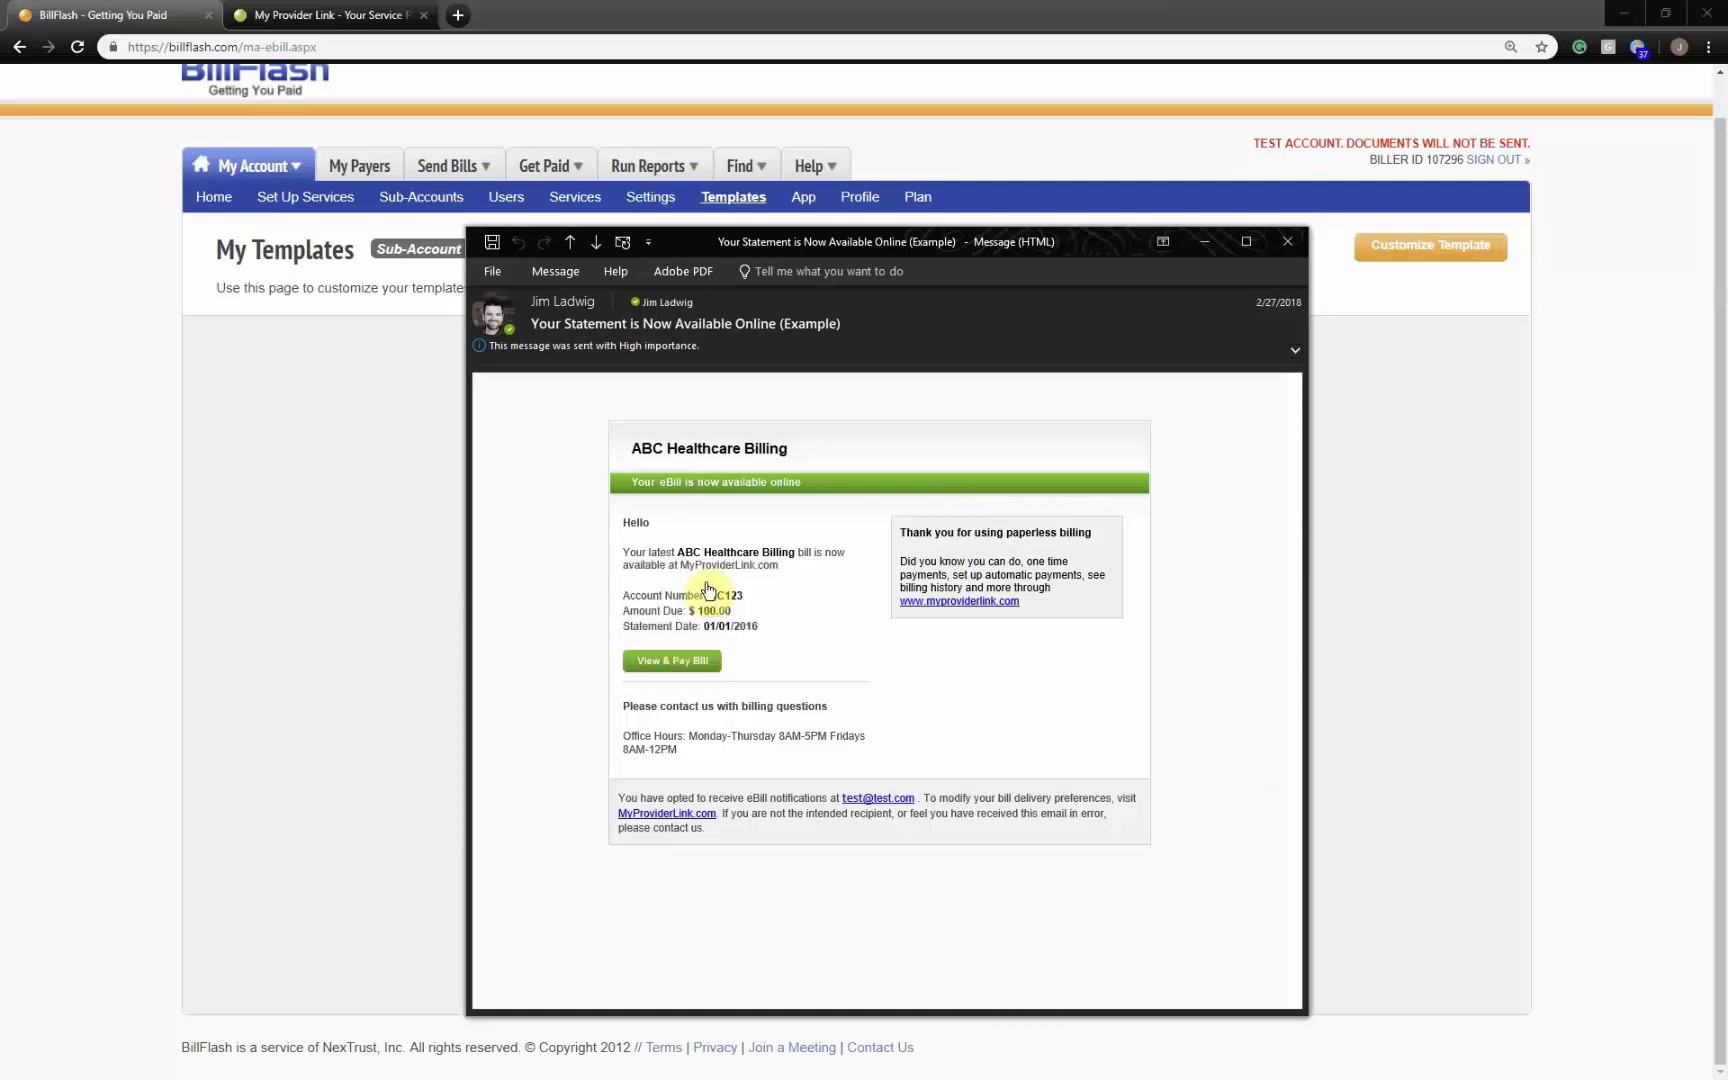
click(667, 662)
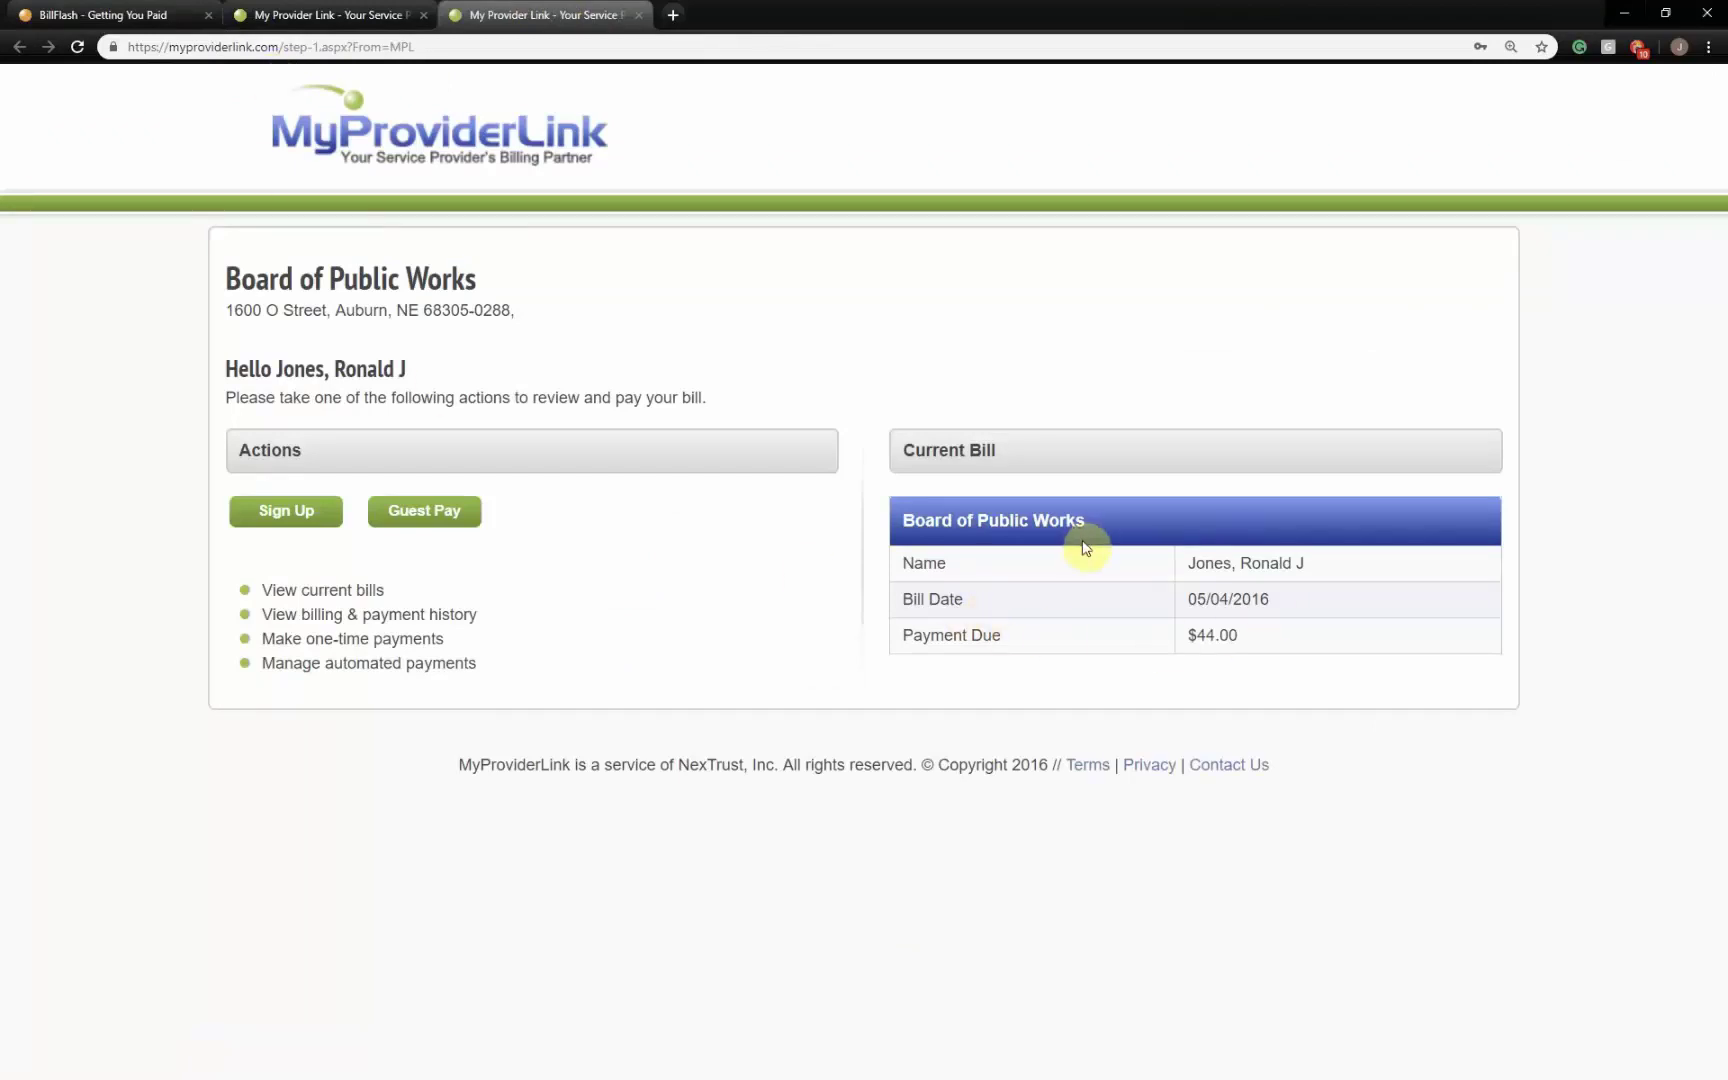
- Open guest payment for the Board of Public Works bill and compare the Card and eCheck entry fields
click(424, 512)
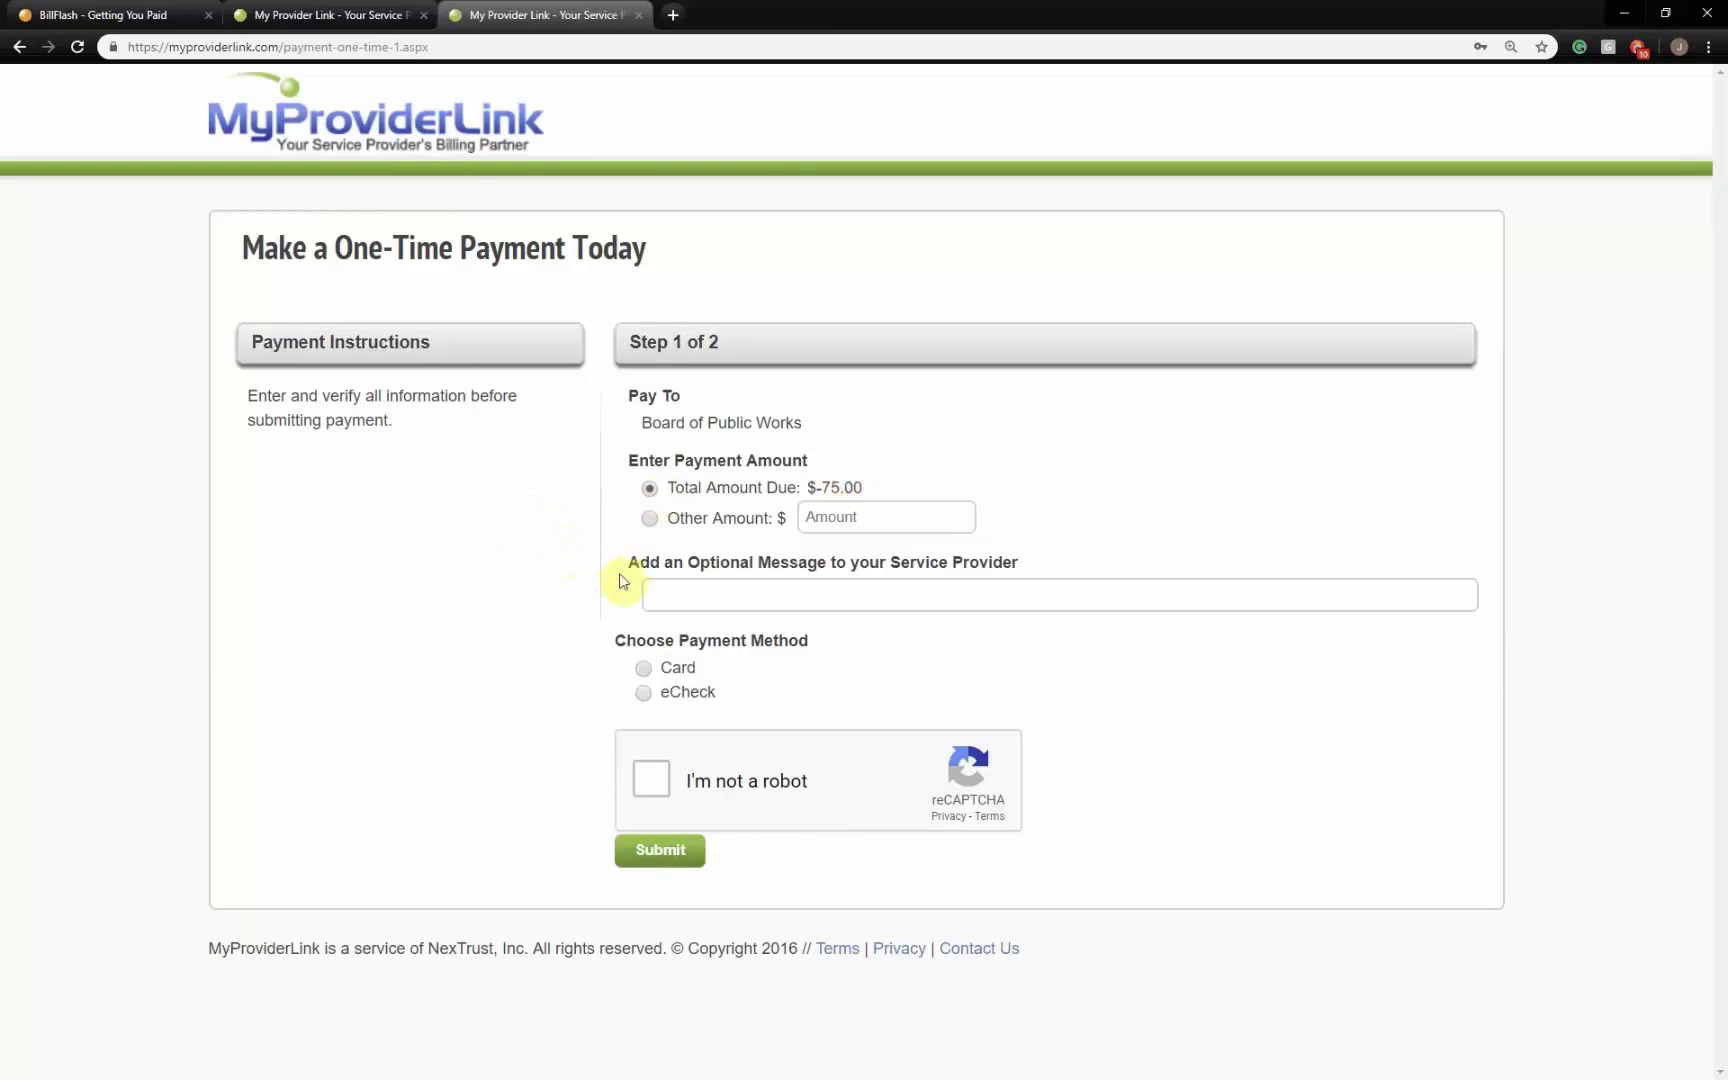
click(647, 669)
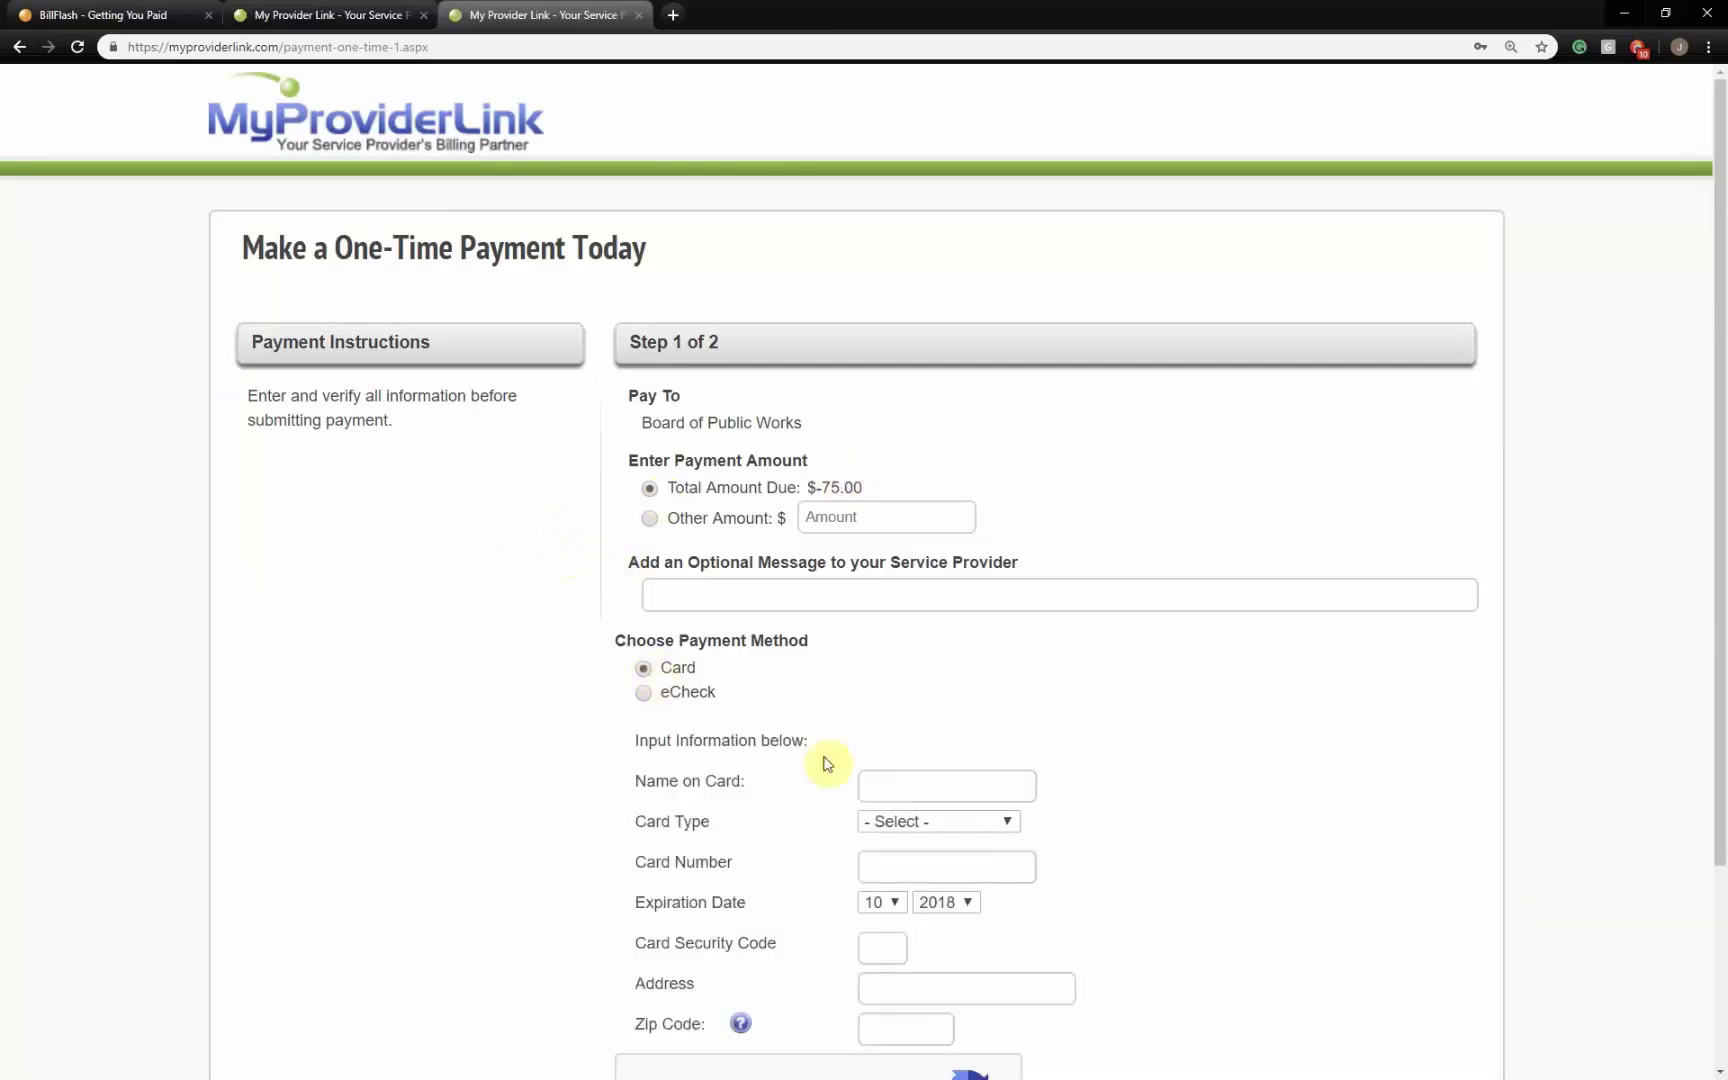
click(644, 694)
scroll(720, 672, down, 1)
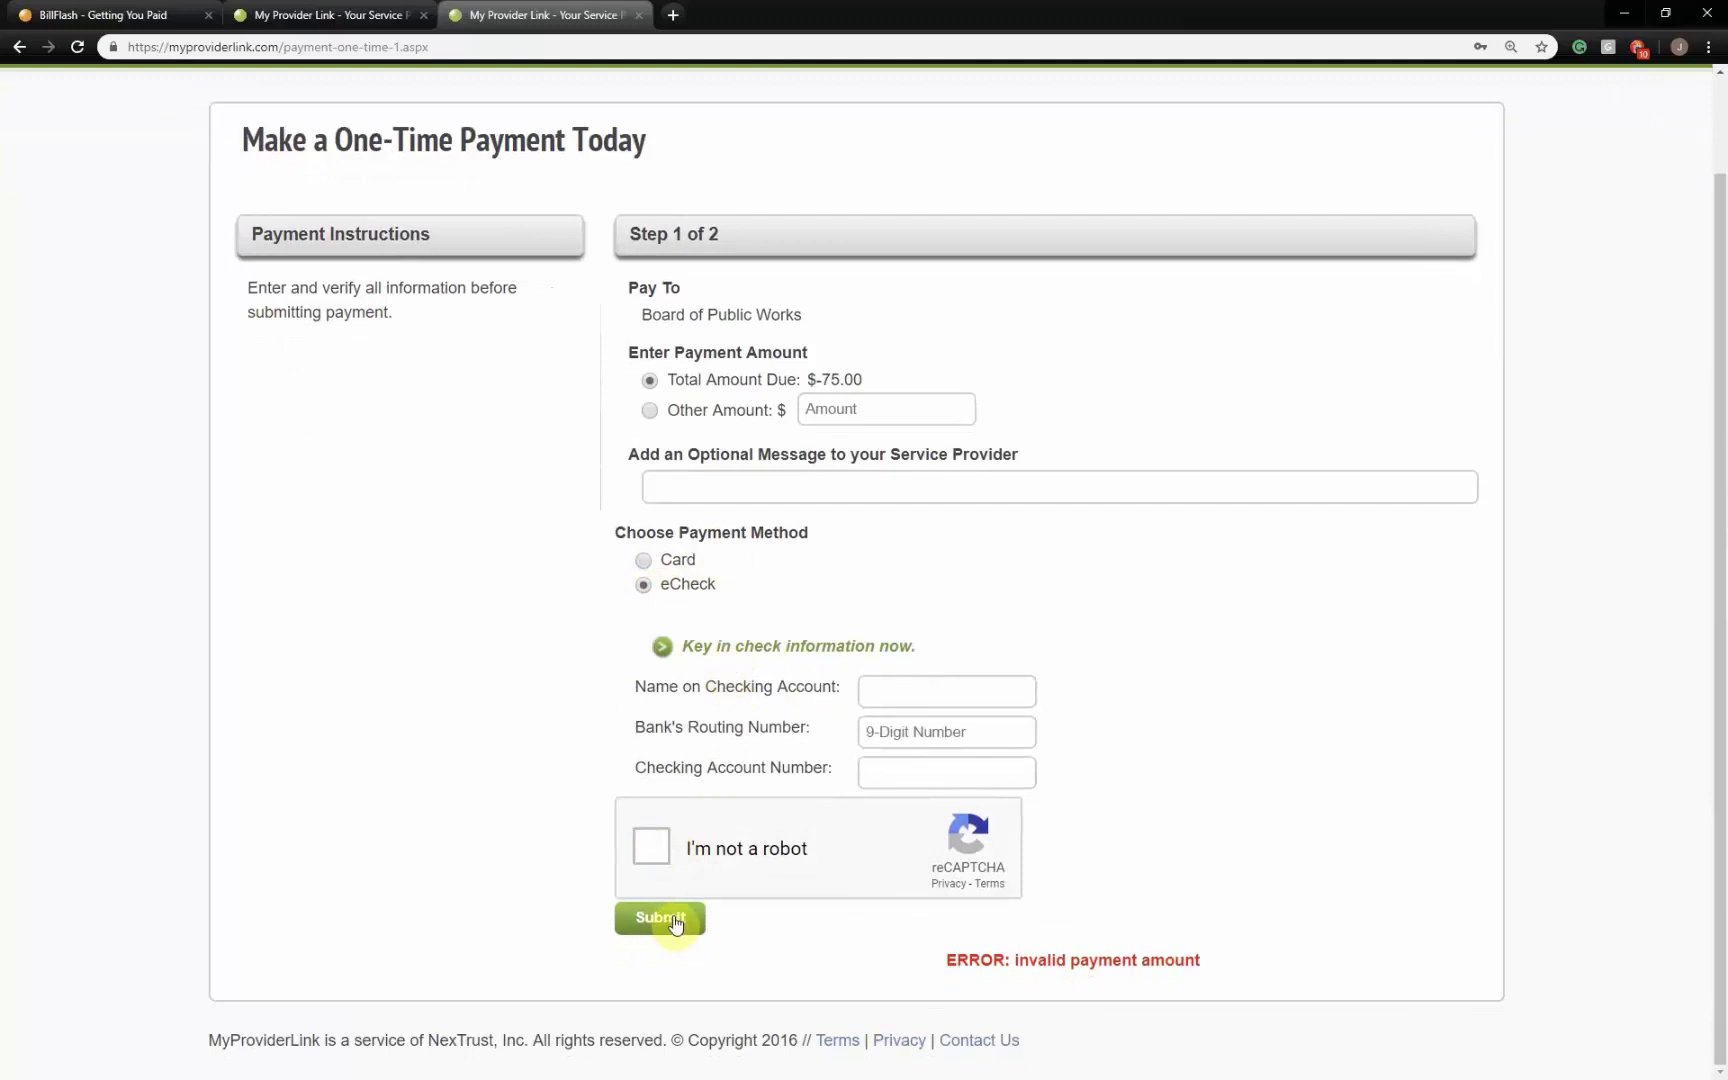
click(644, 561)
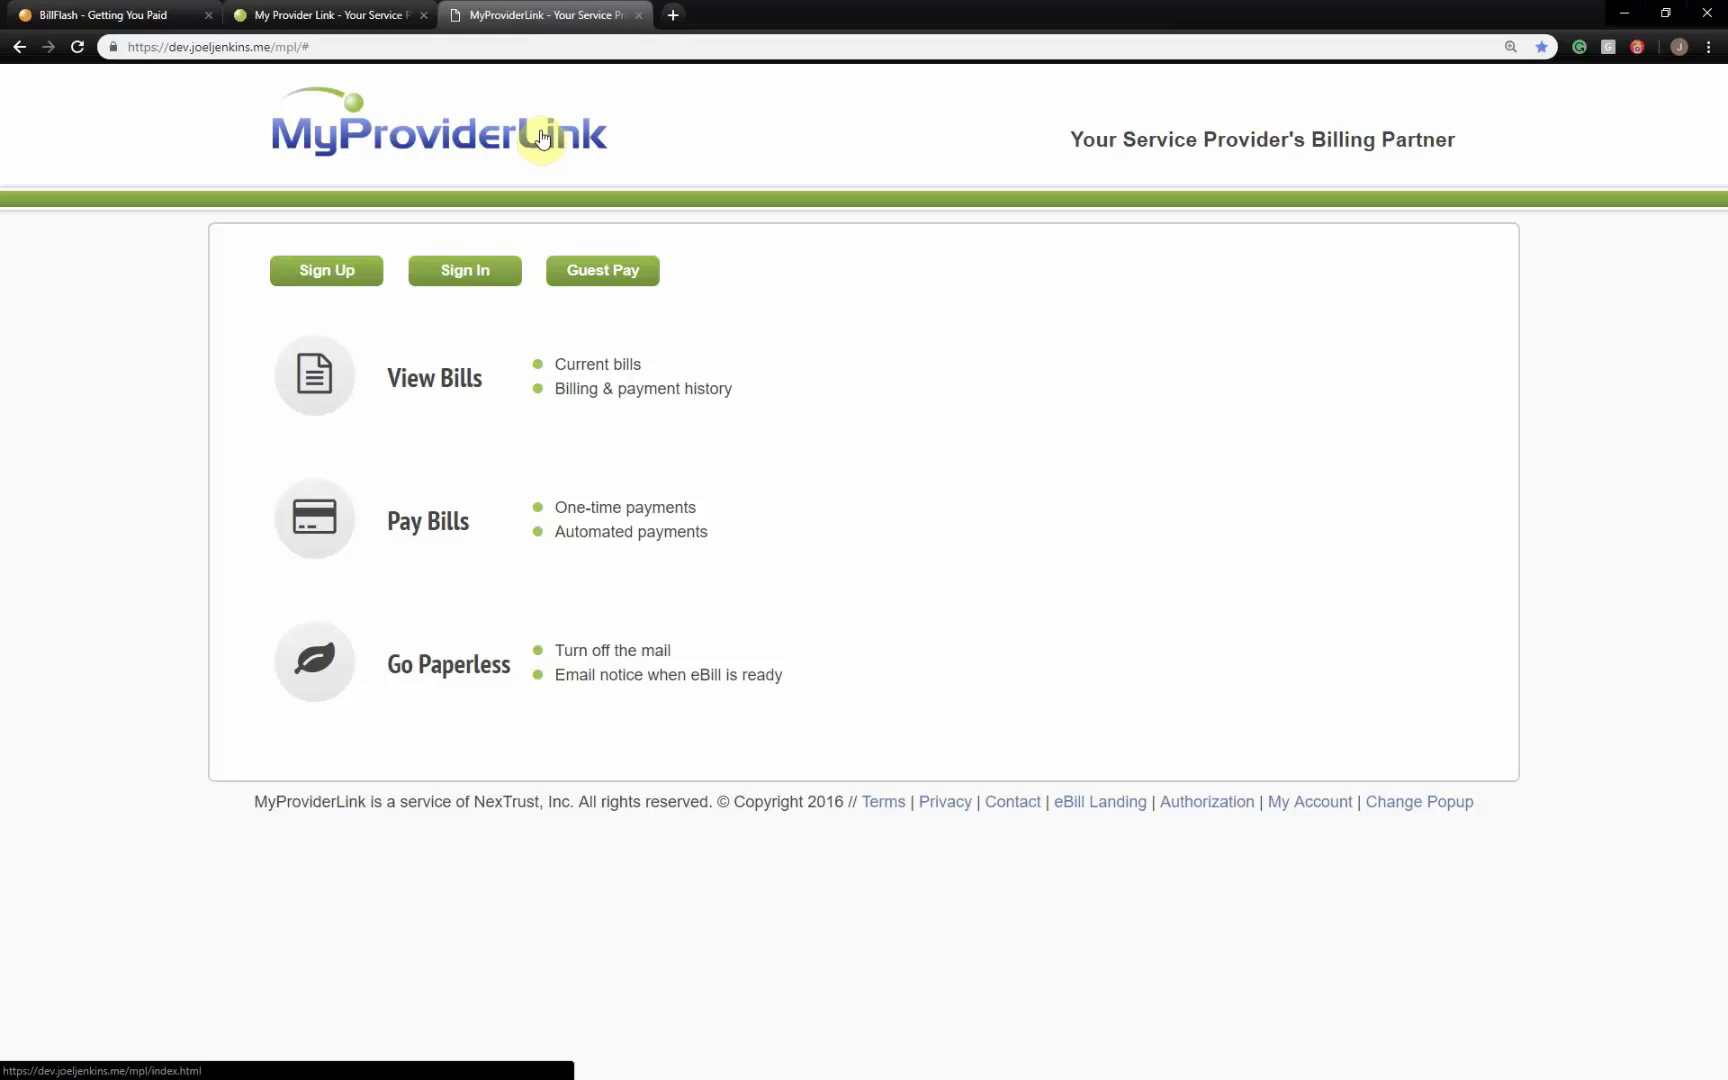
- Examine the fields of the MyProviderLink sign-up form, close it, and sign in to the payer account
click(320, 282)
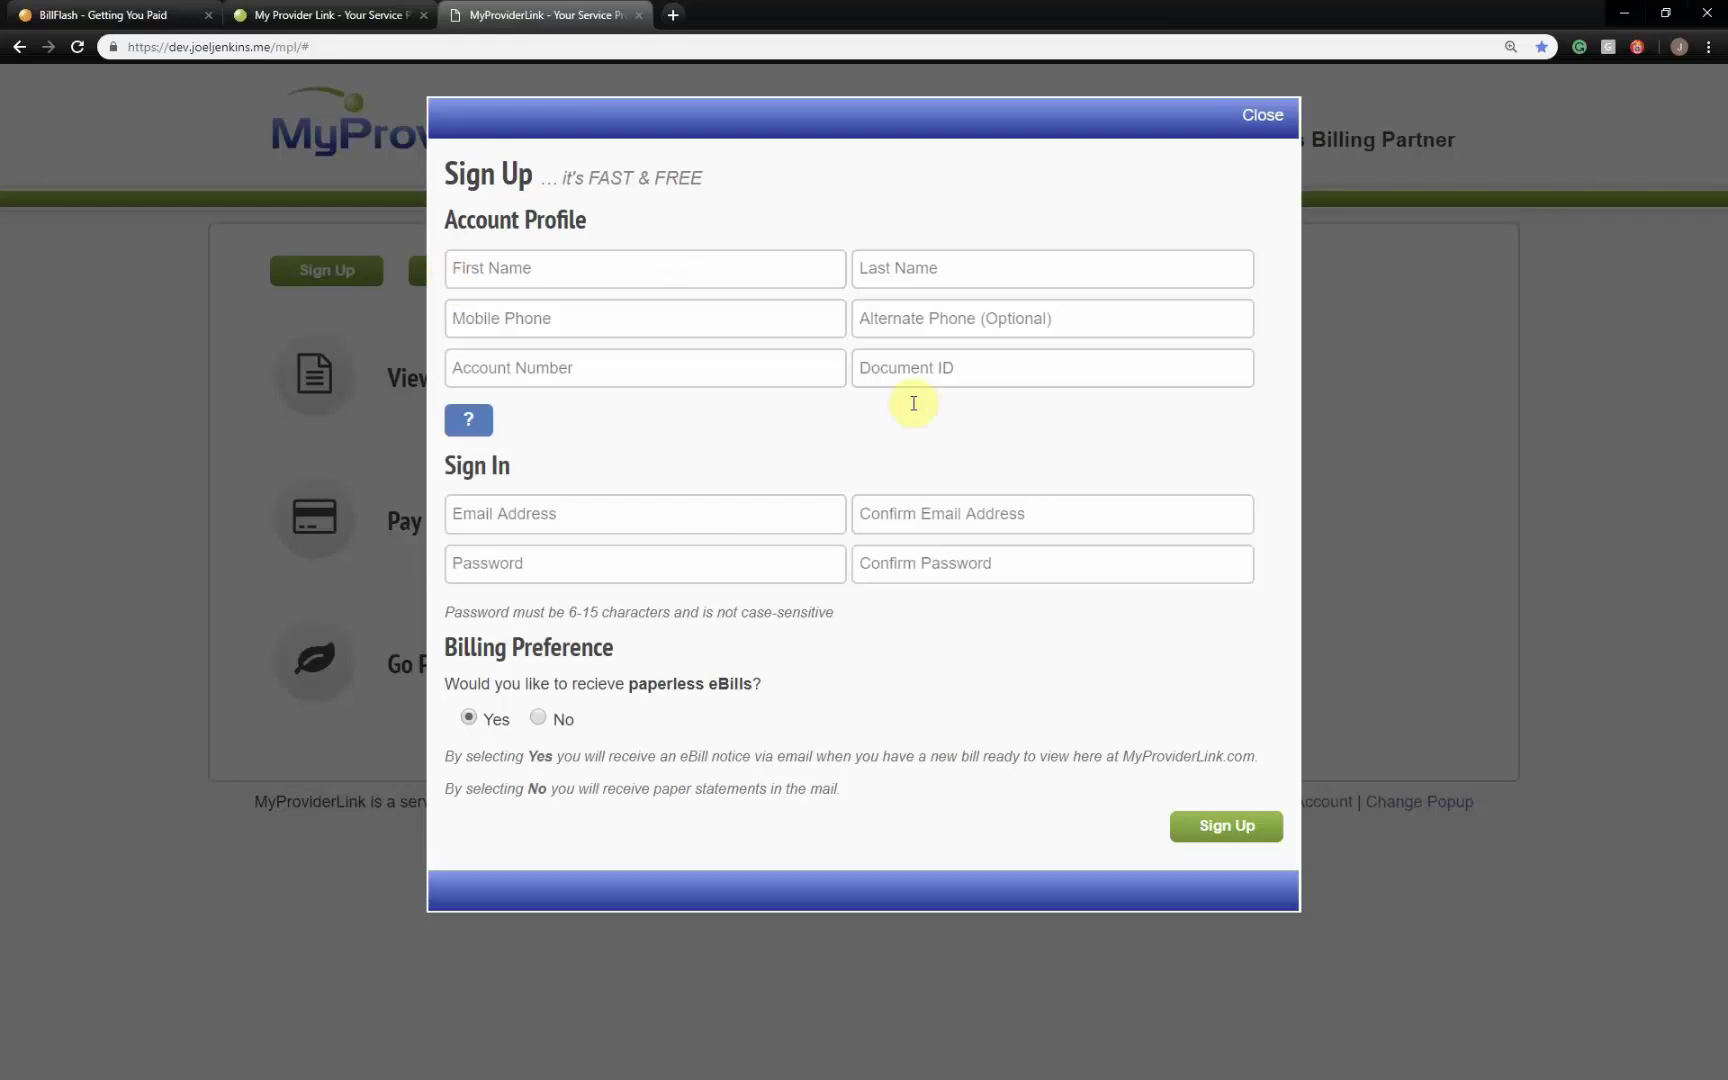
click(1258, 116)
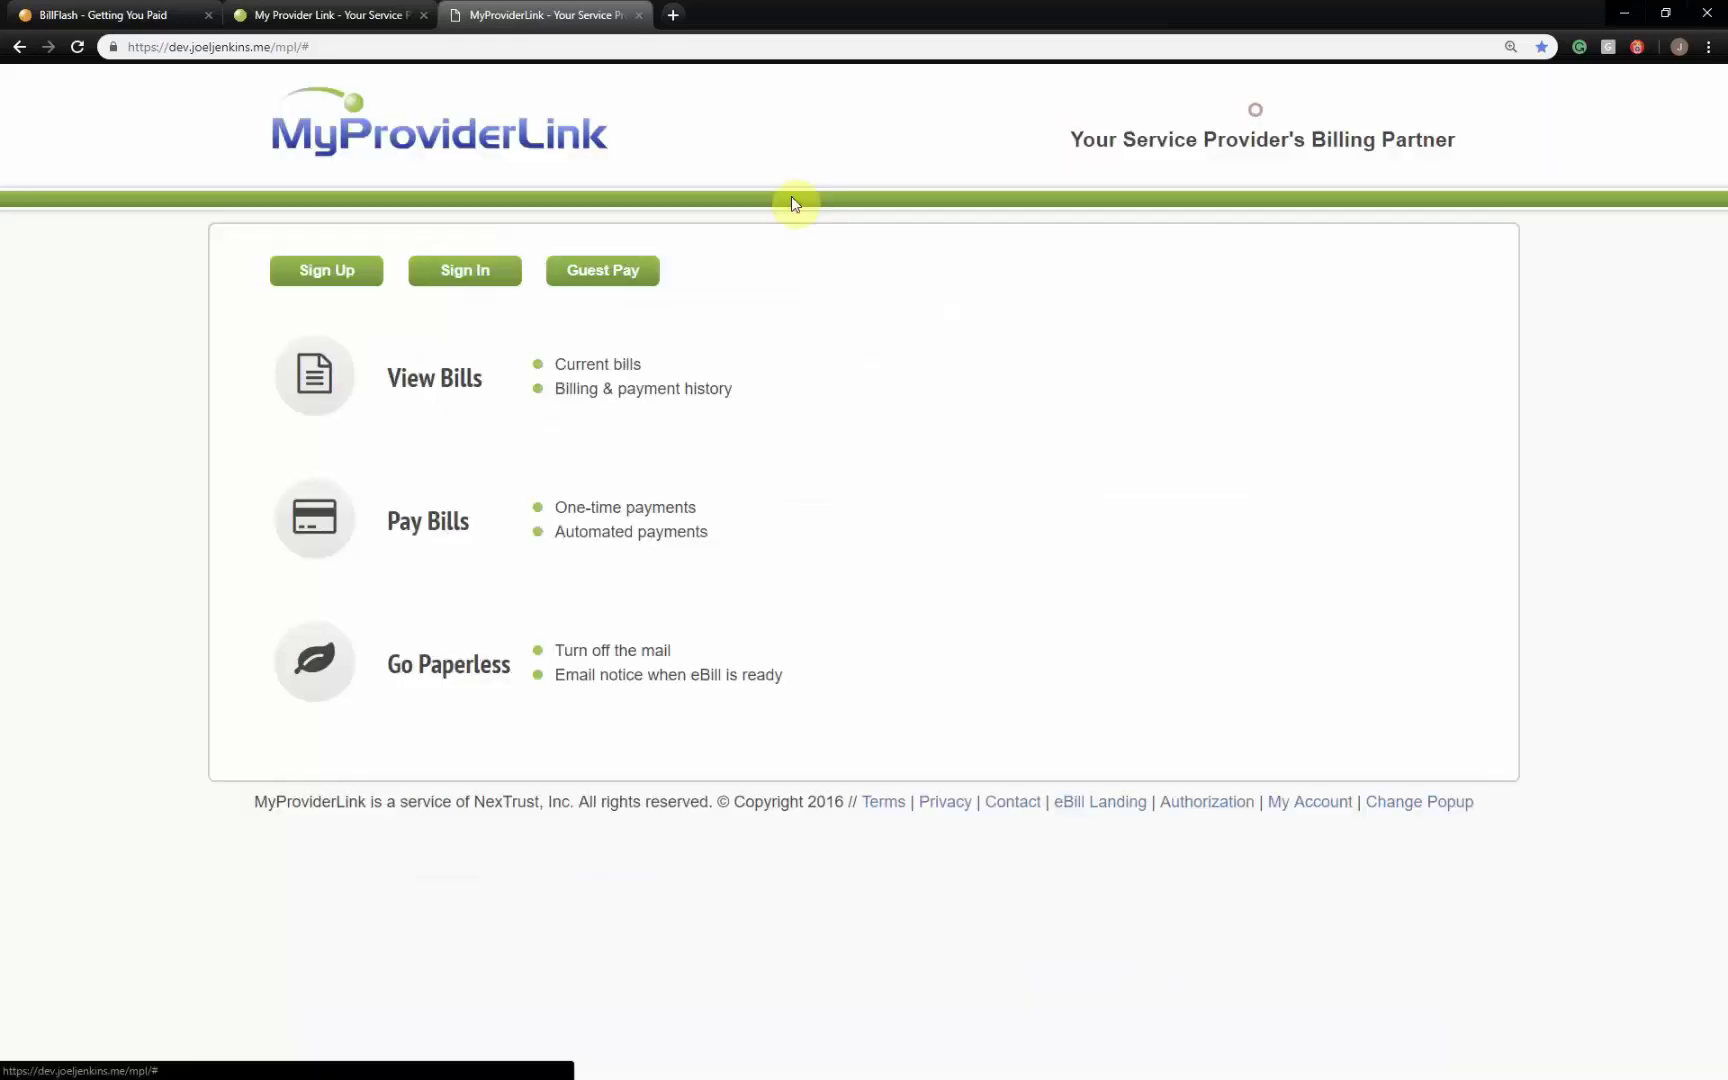
click(446, 270)
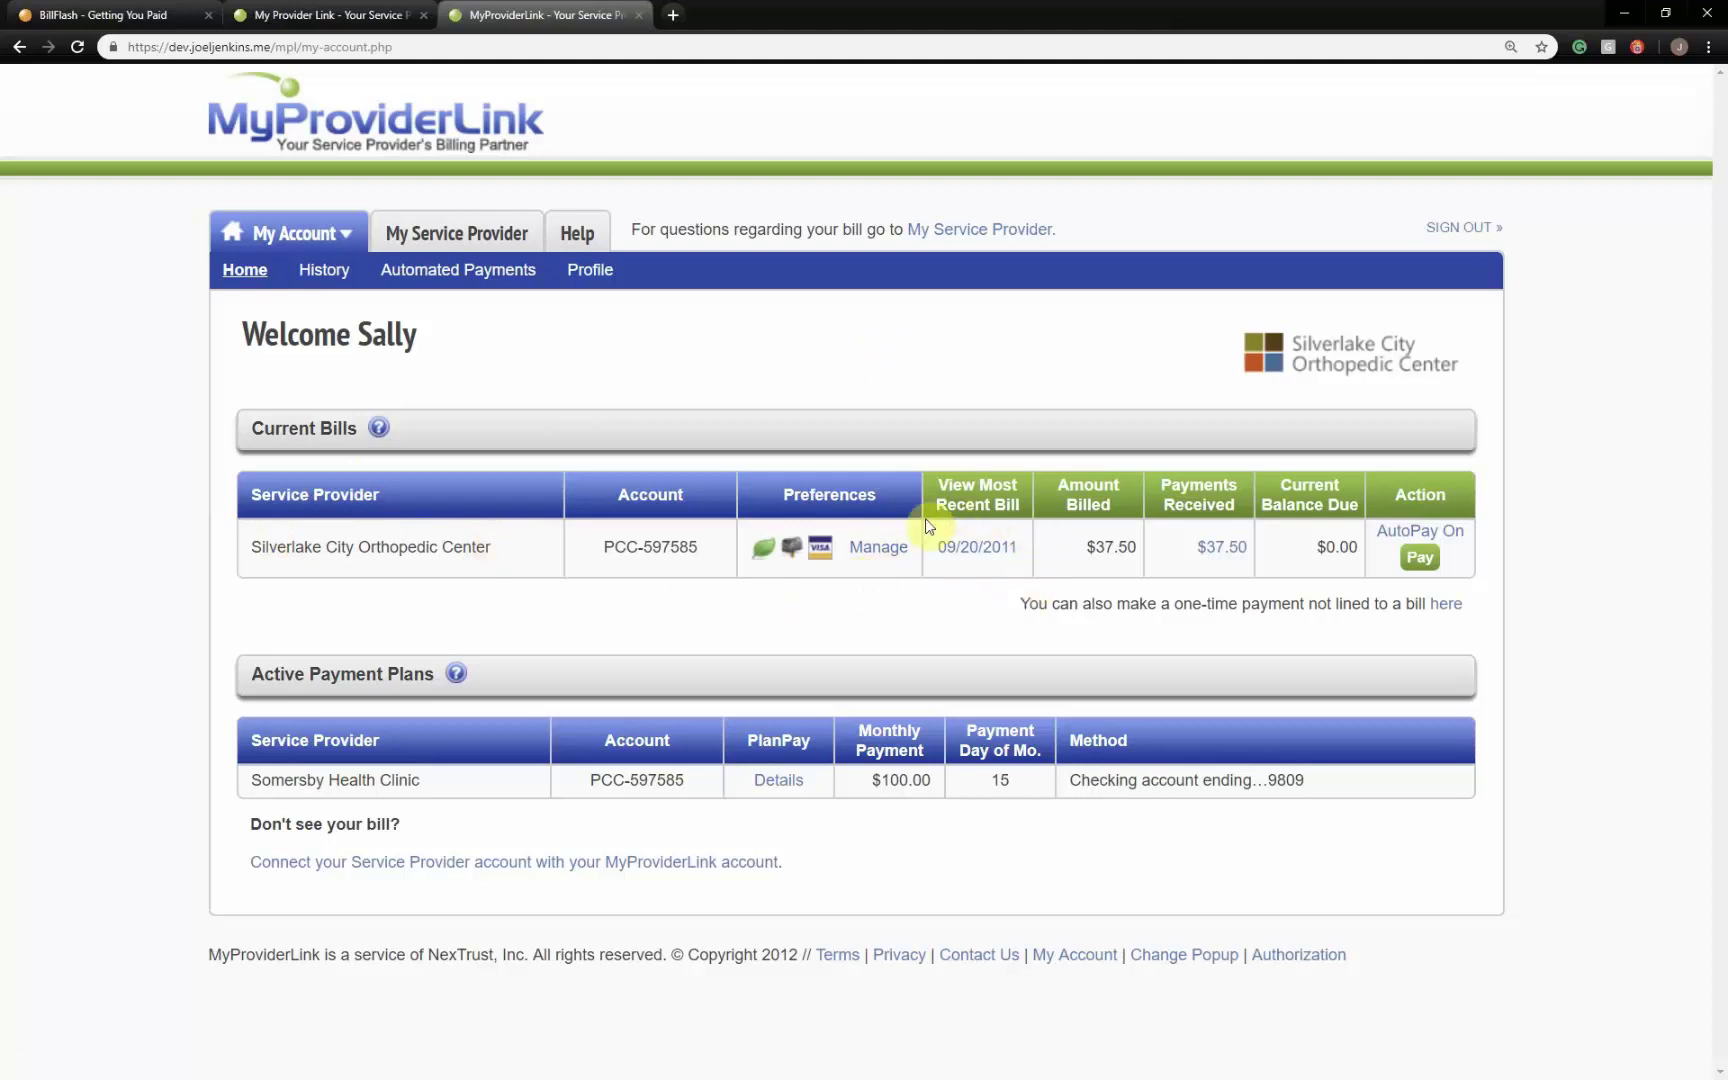
- View the most recent Silverlake City Orthopedic Center bill and its payments received log, closing each one
click(998, 547)
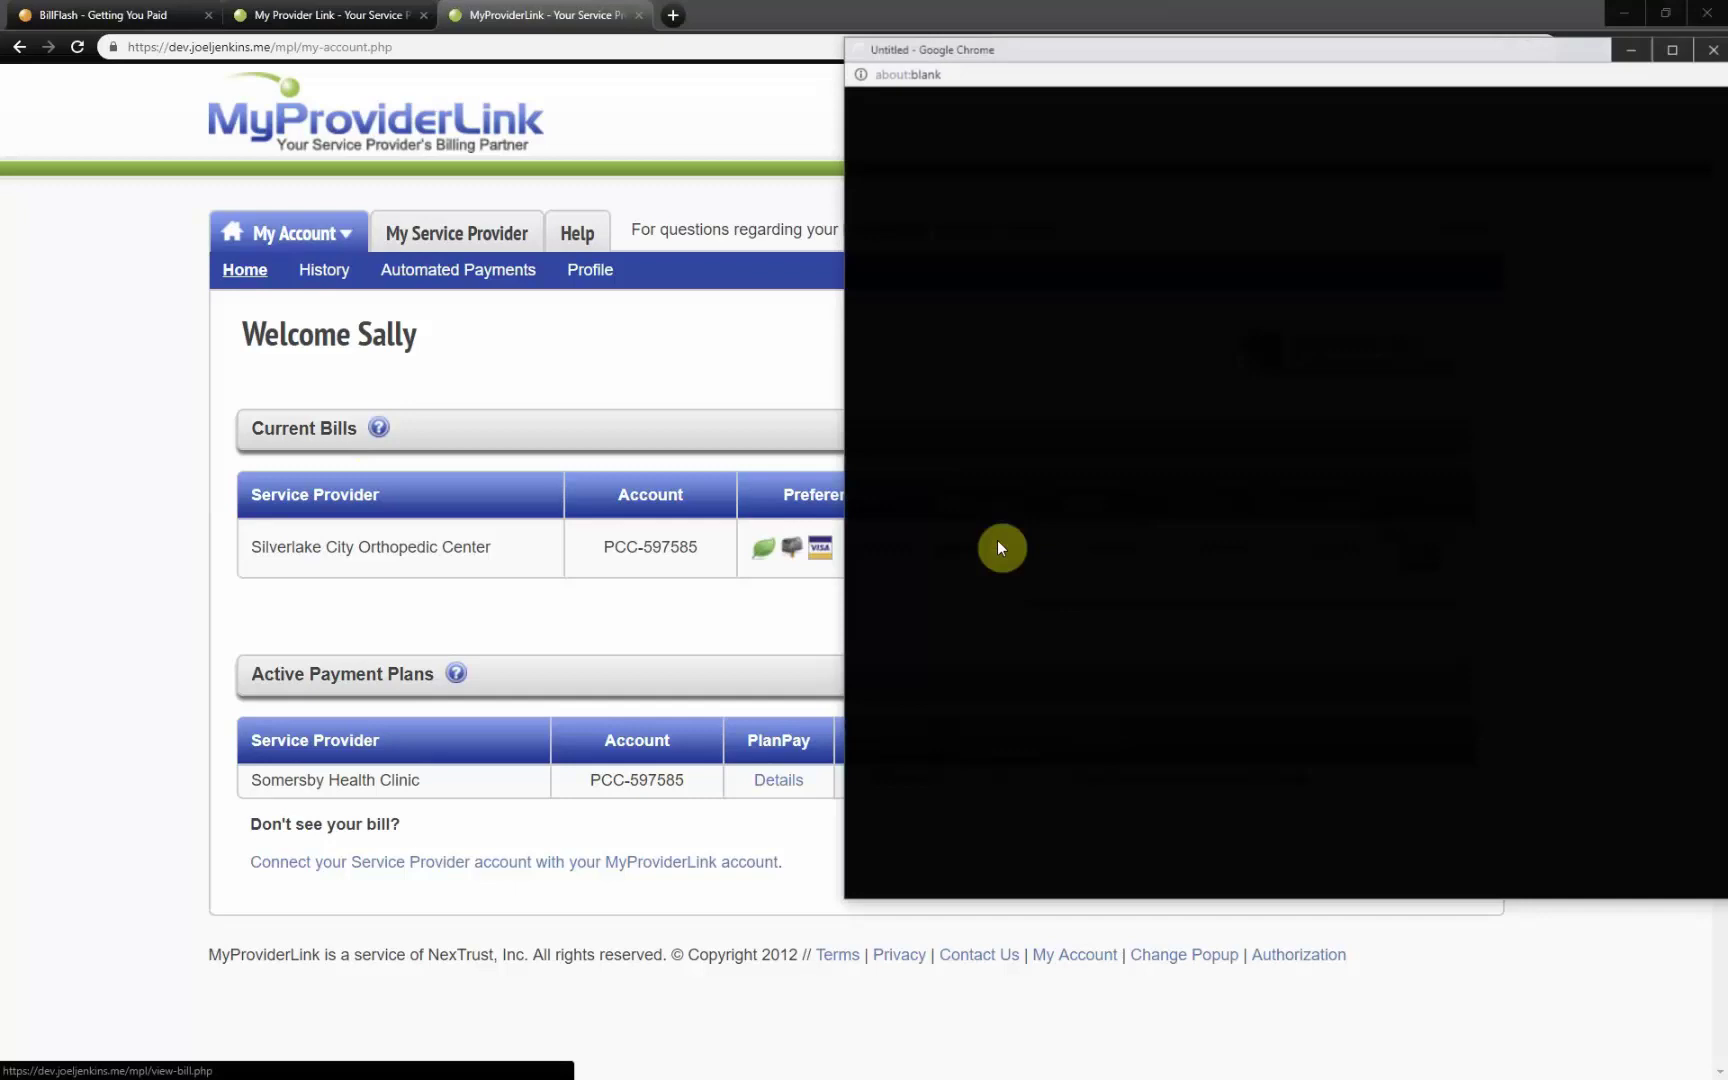
scroll(1200, 258, down, 3)
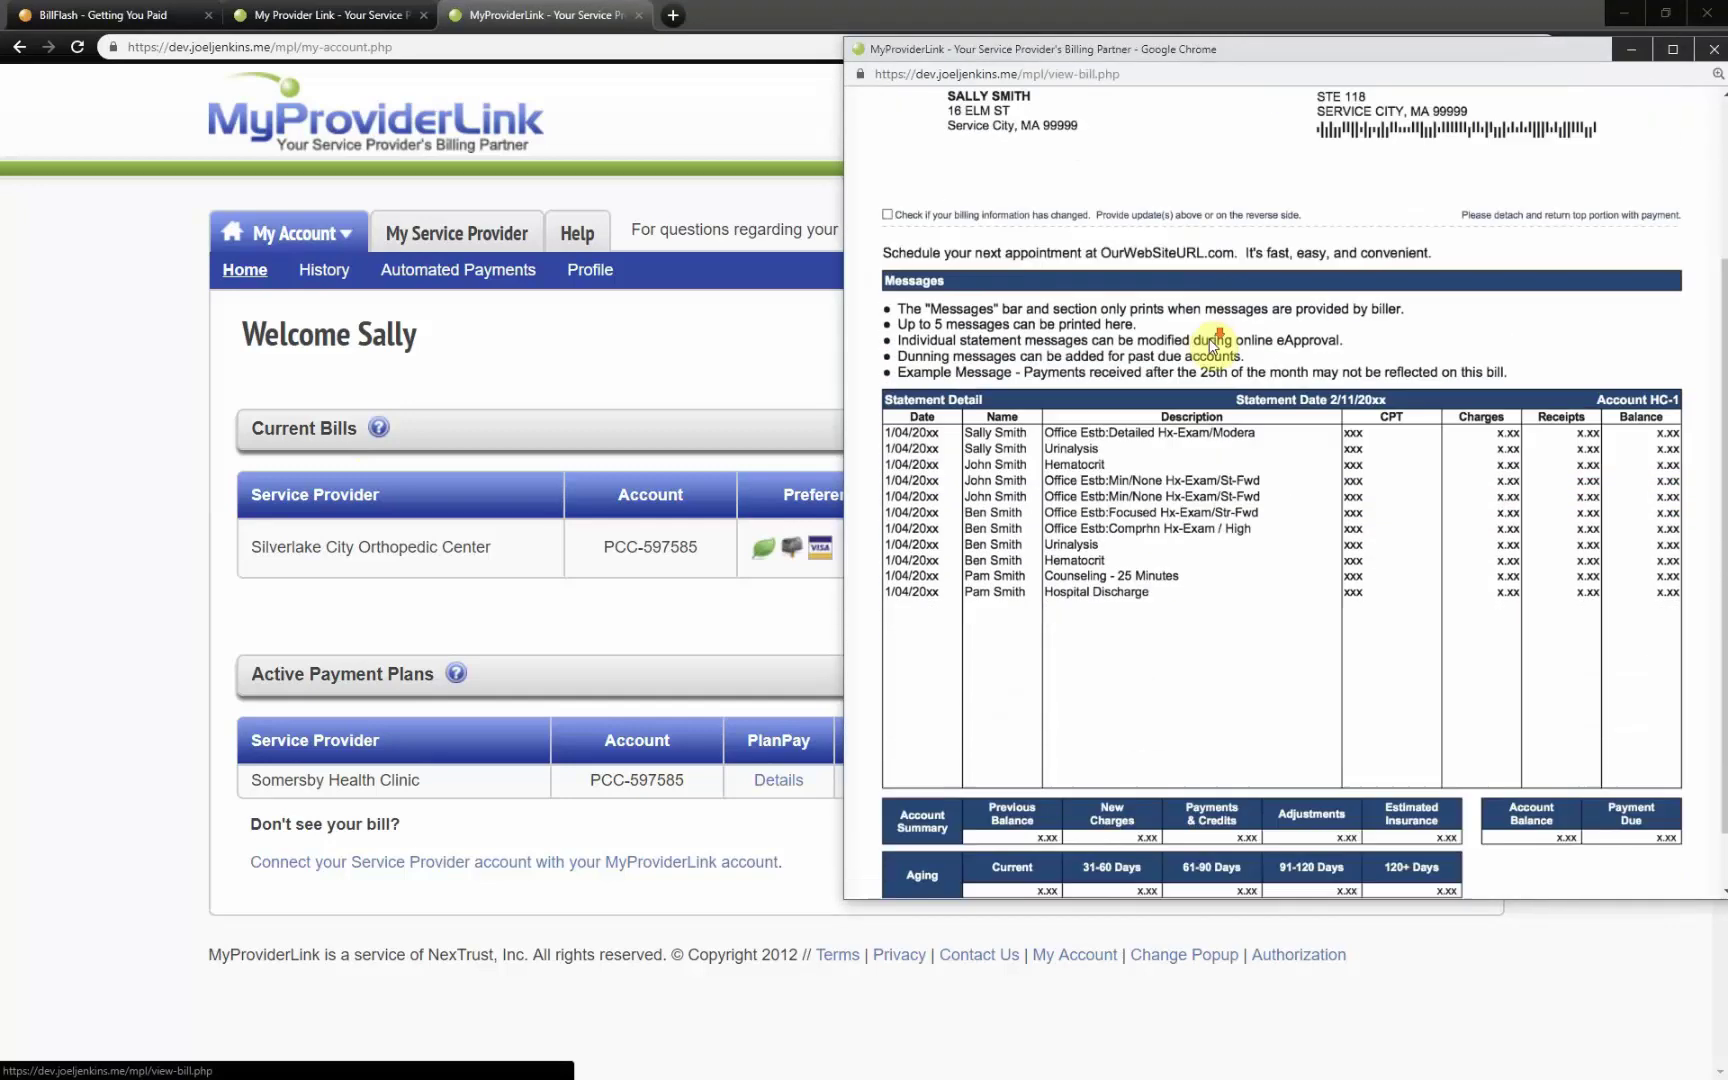
scroll(1213, 345, down, 1)
scroll(1220, 390, up, 3)
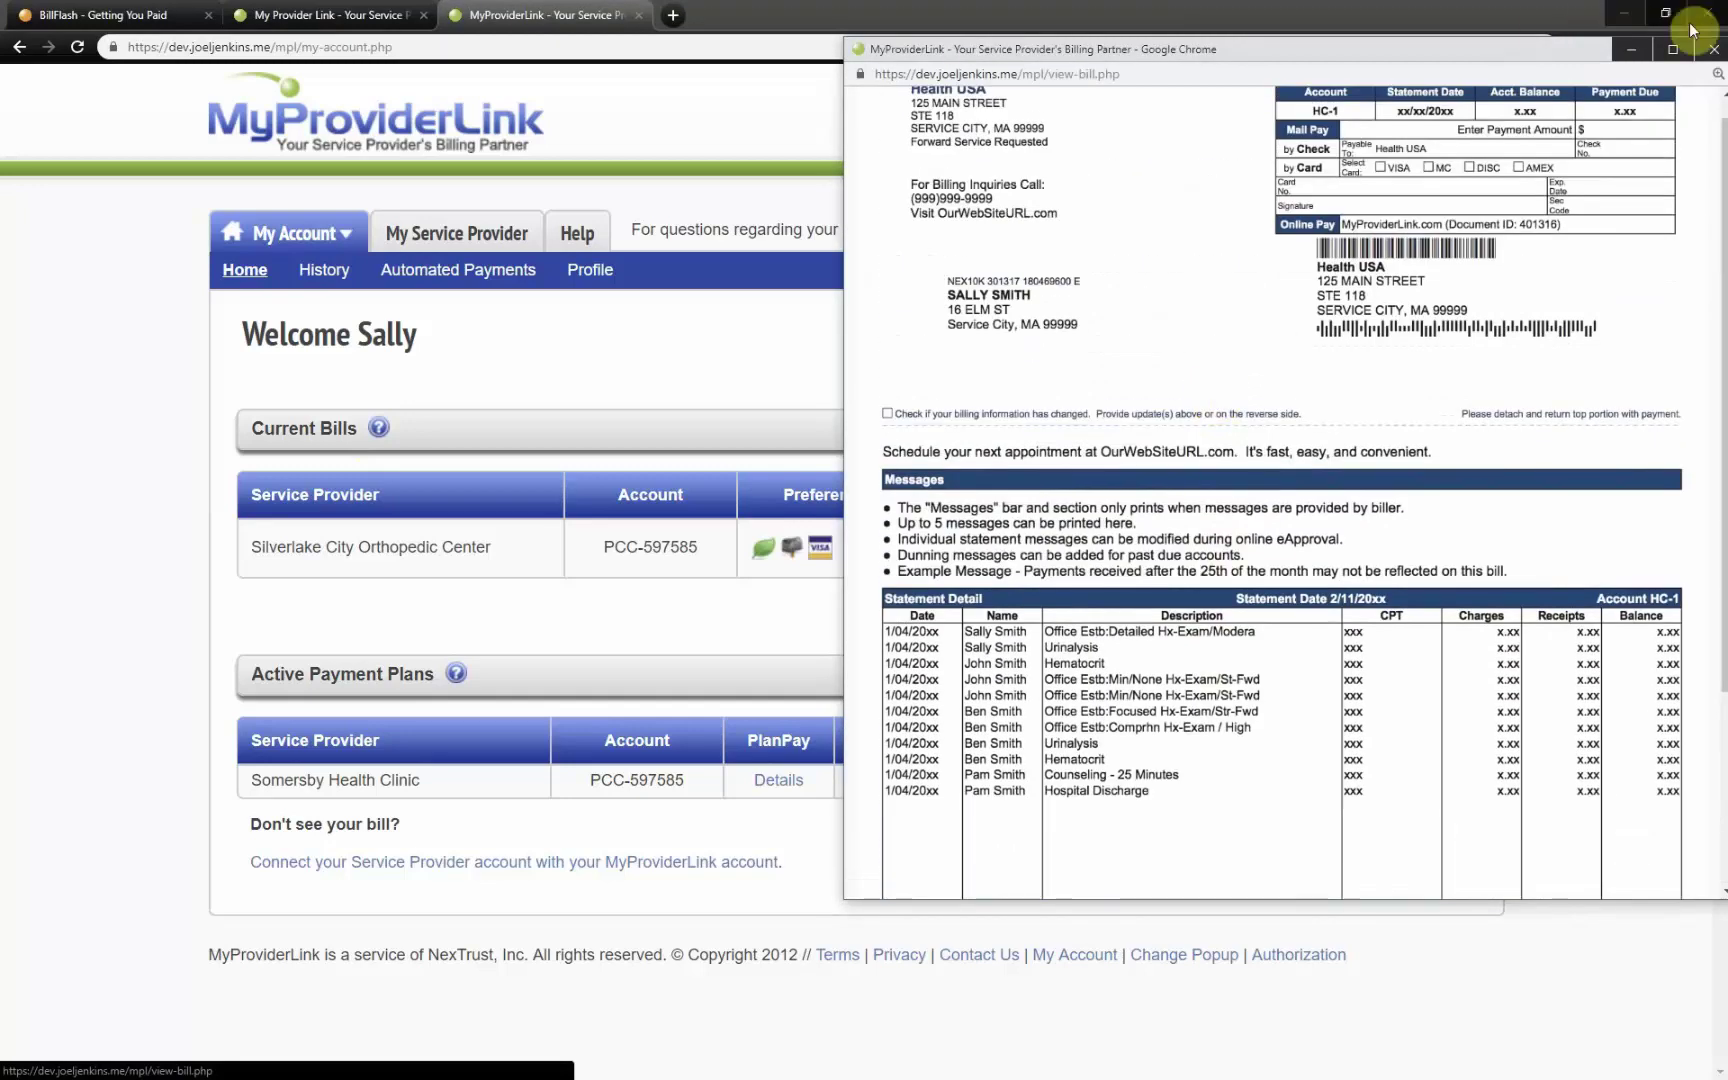
click(1712, 49)
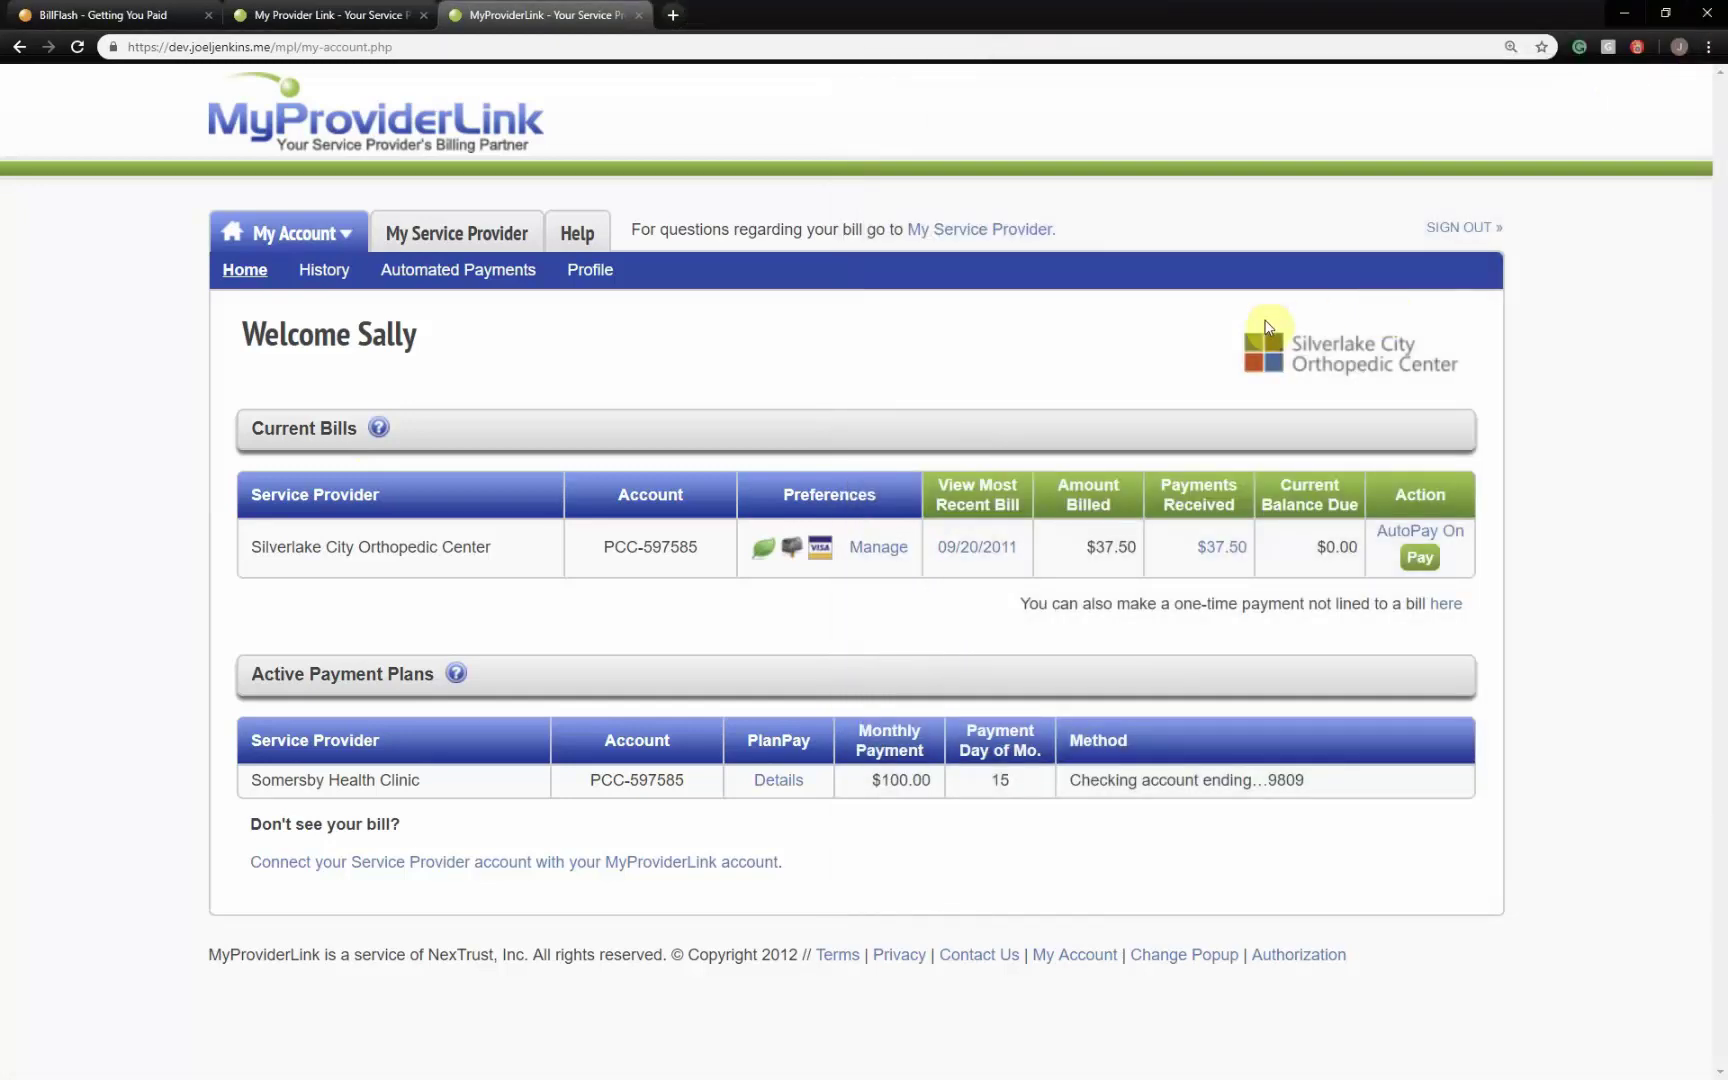
click(1231, 558)
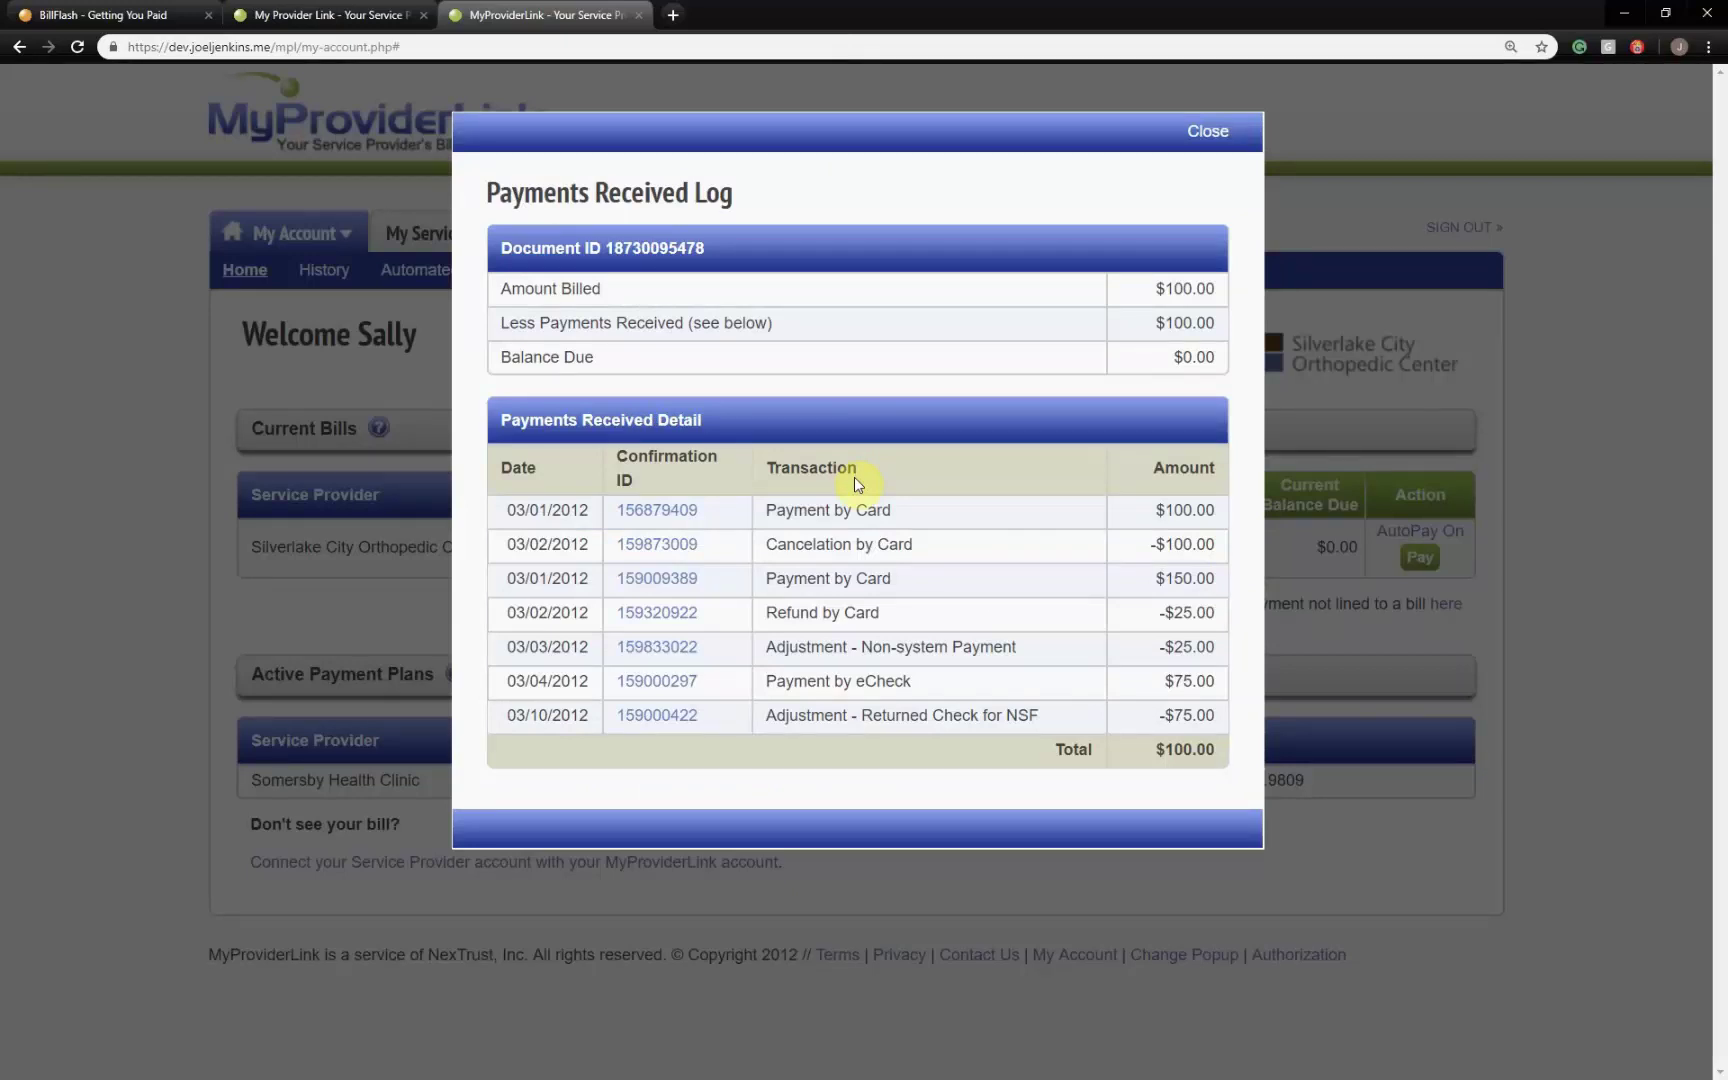
click(1212, 129)
- Pay the total amount due on the current bill with the saved Dad's Visa and submit it as a credit card payment
click(1415, 558)
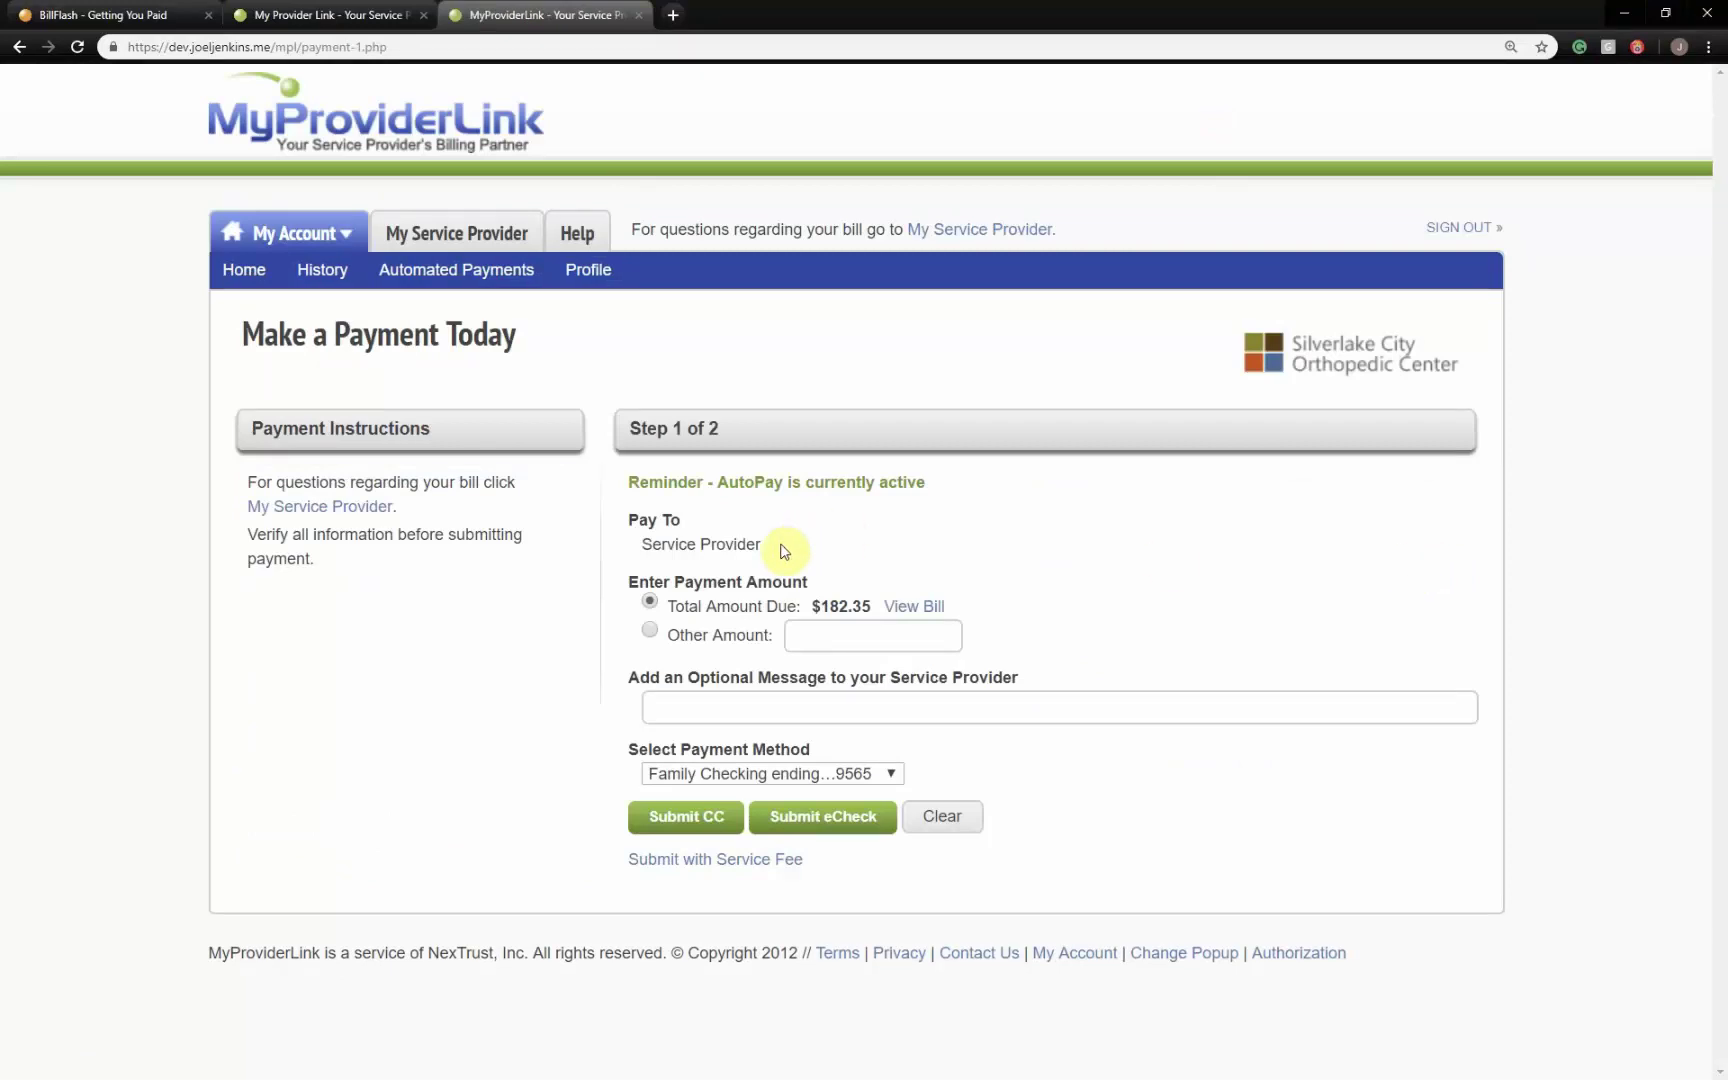
click(890, 774)
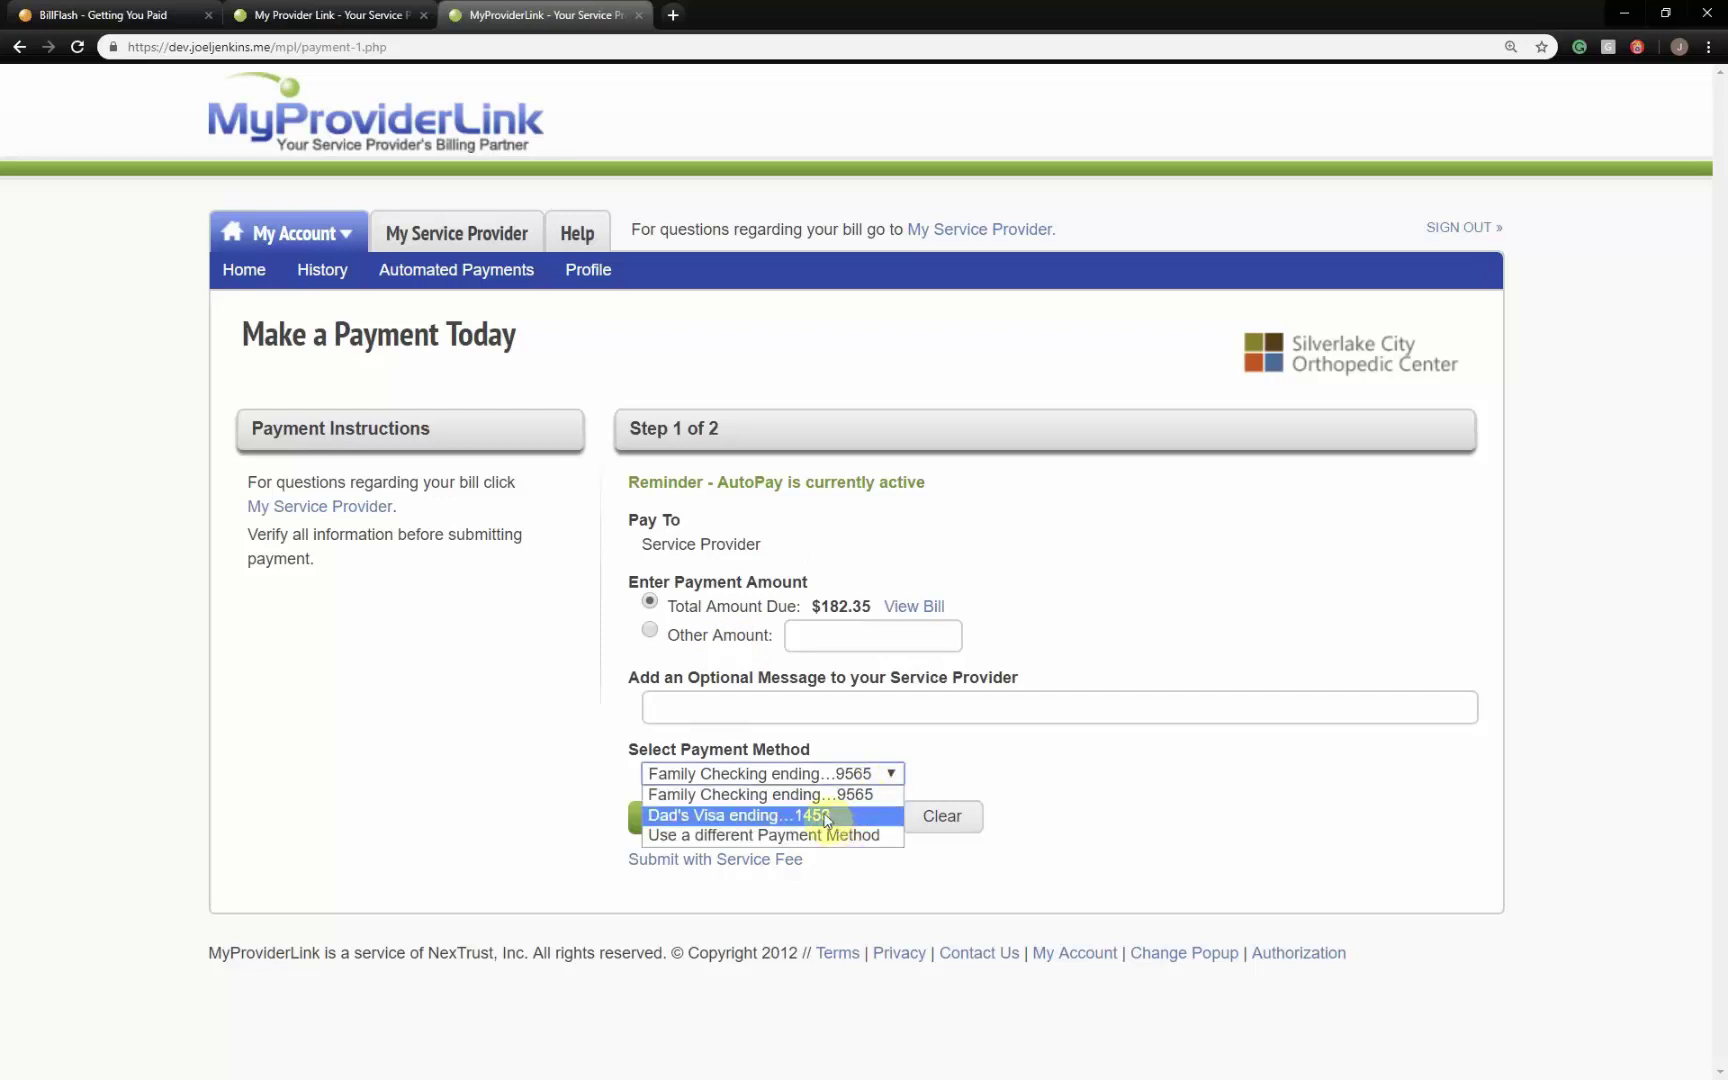
click(818, 815)
click(862, 774)
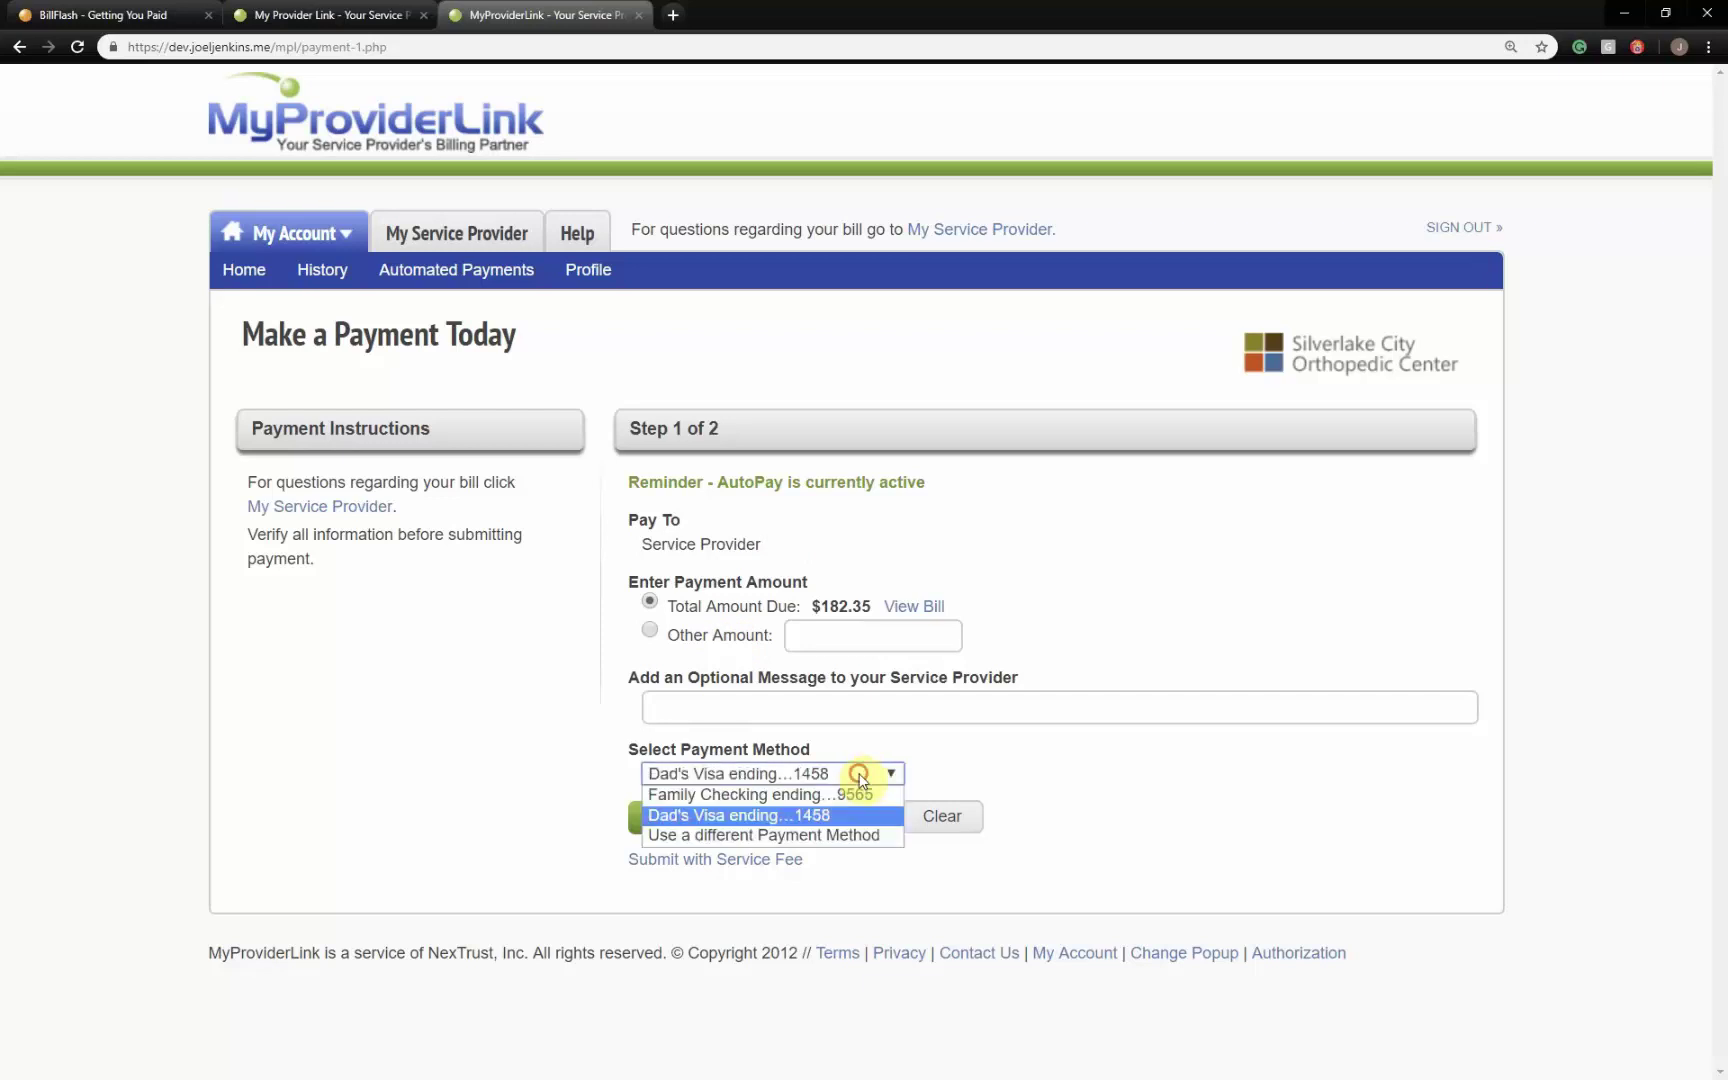
click(838, 830)
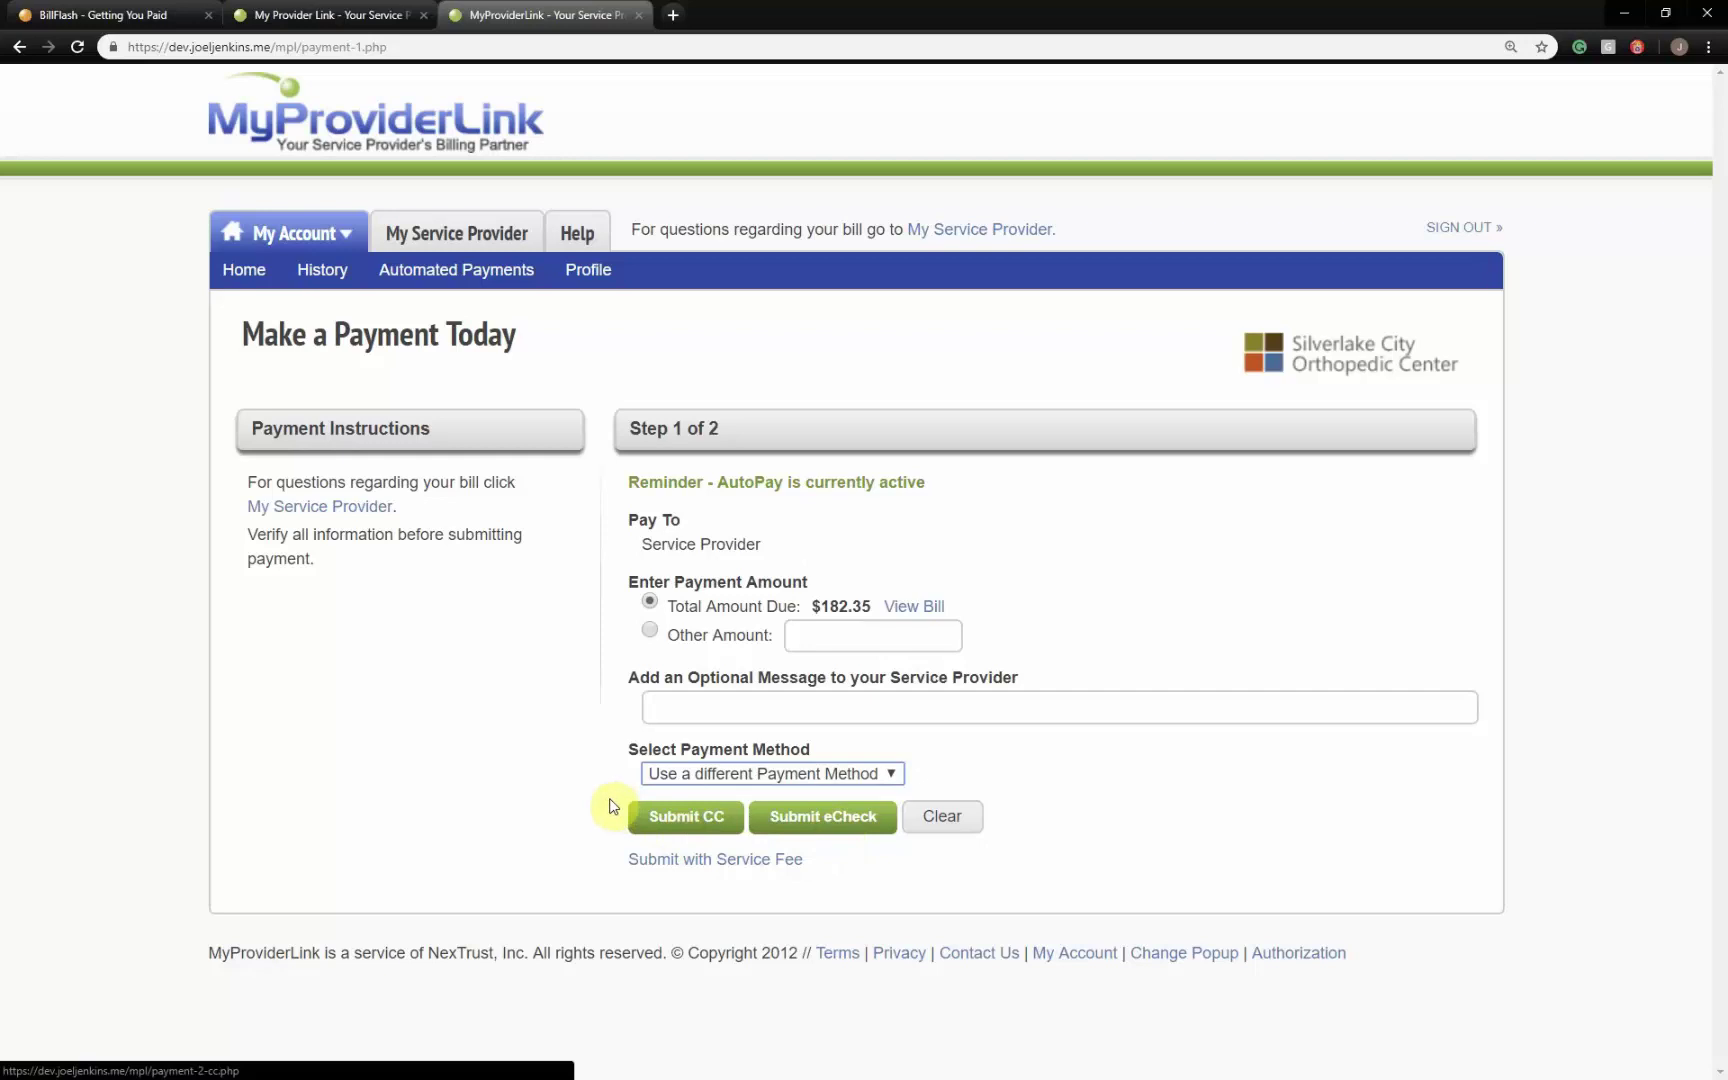
click(700, 775)
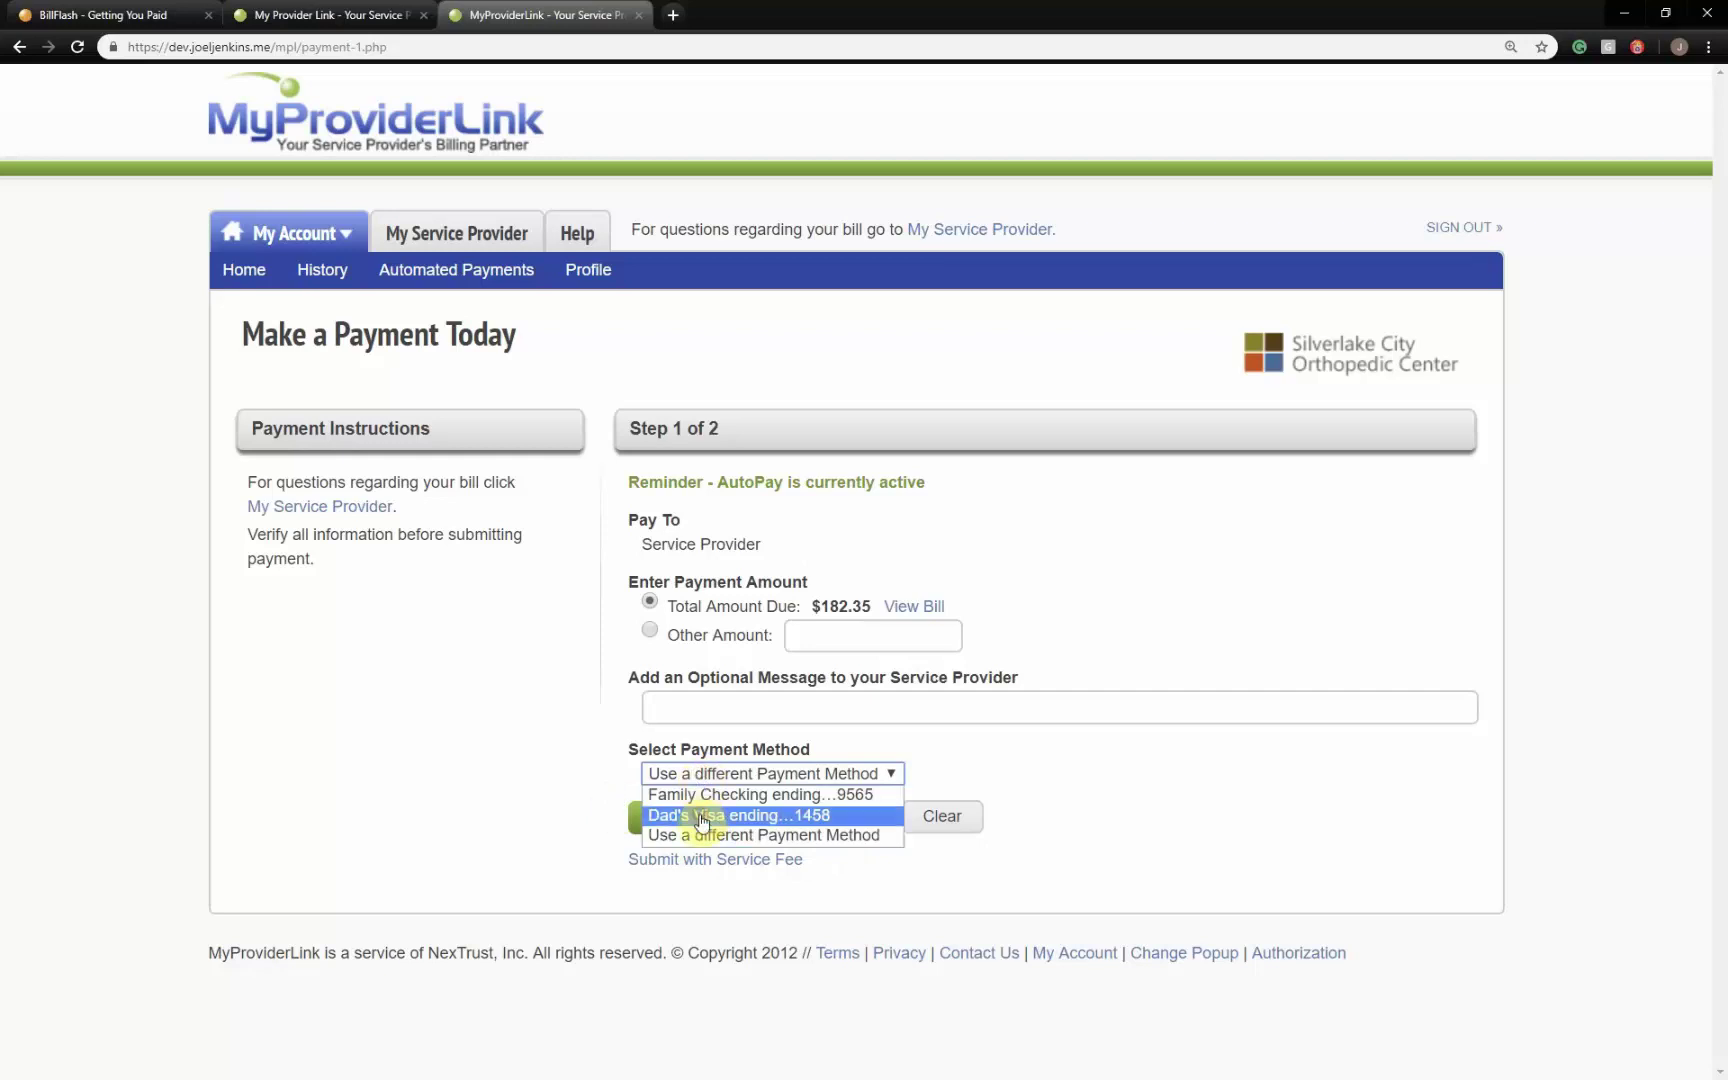
click(704, 815)
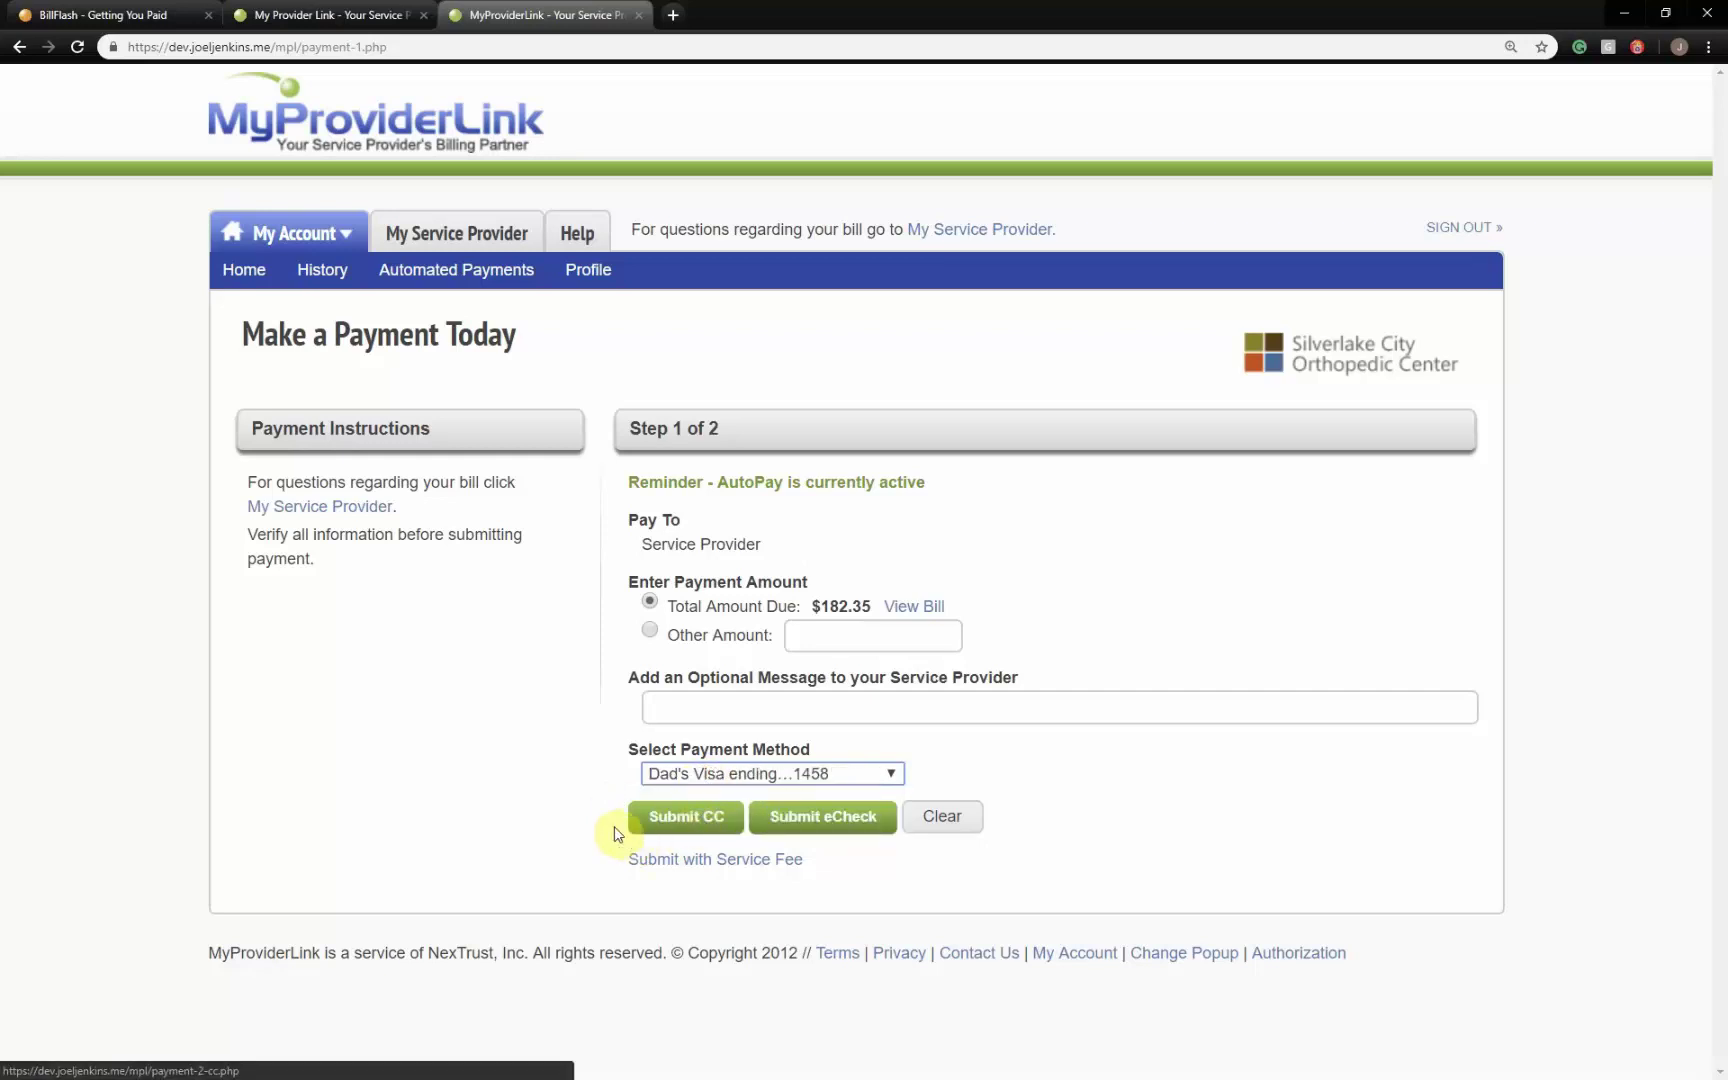
click(705, 820)
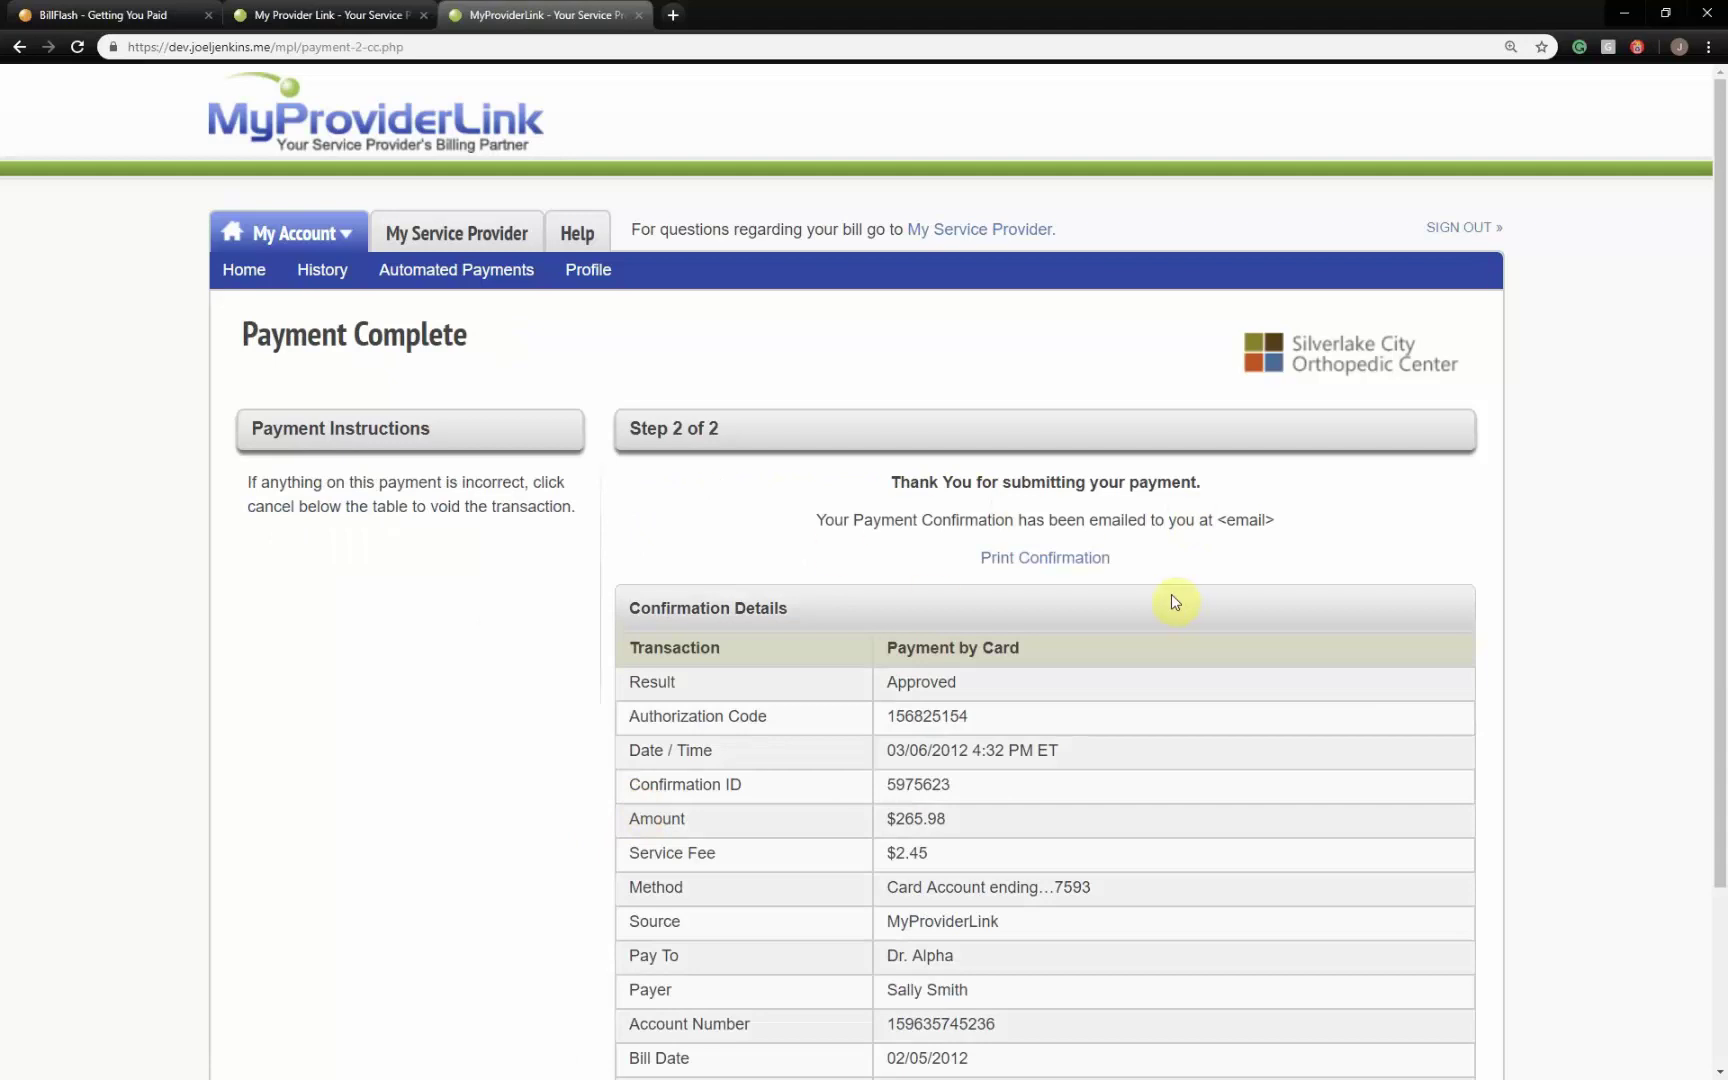
- Review the card payment's confirmation details, close the MyProviderLink pages, and return to the BillFlash account home
scroll(1171, 594, down, 2)
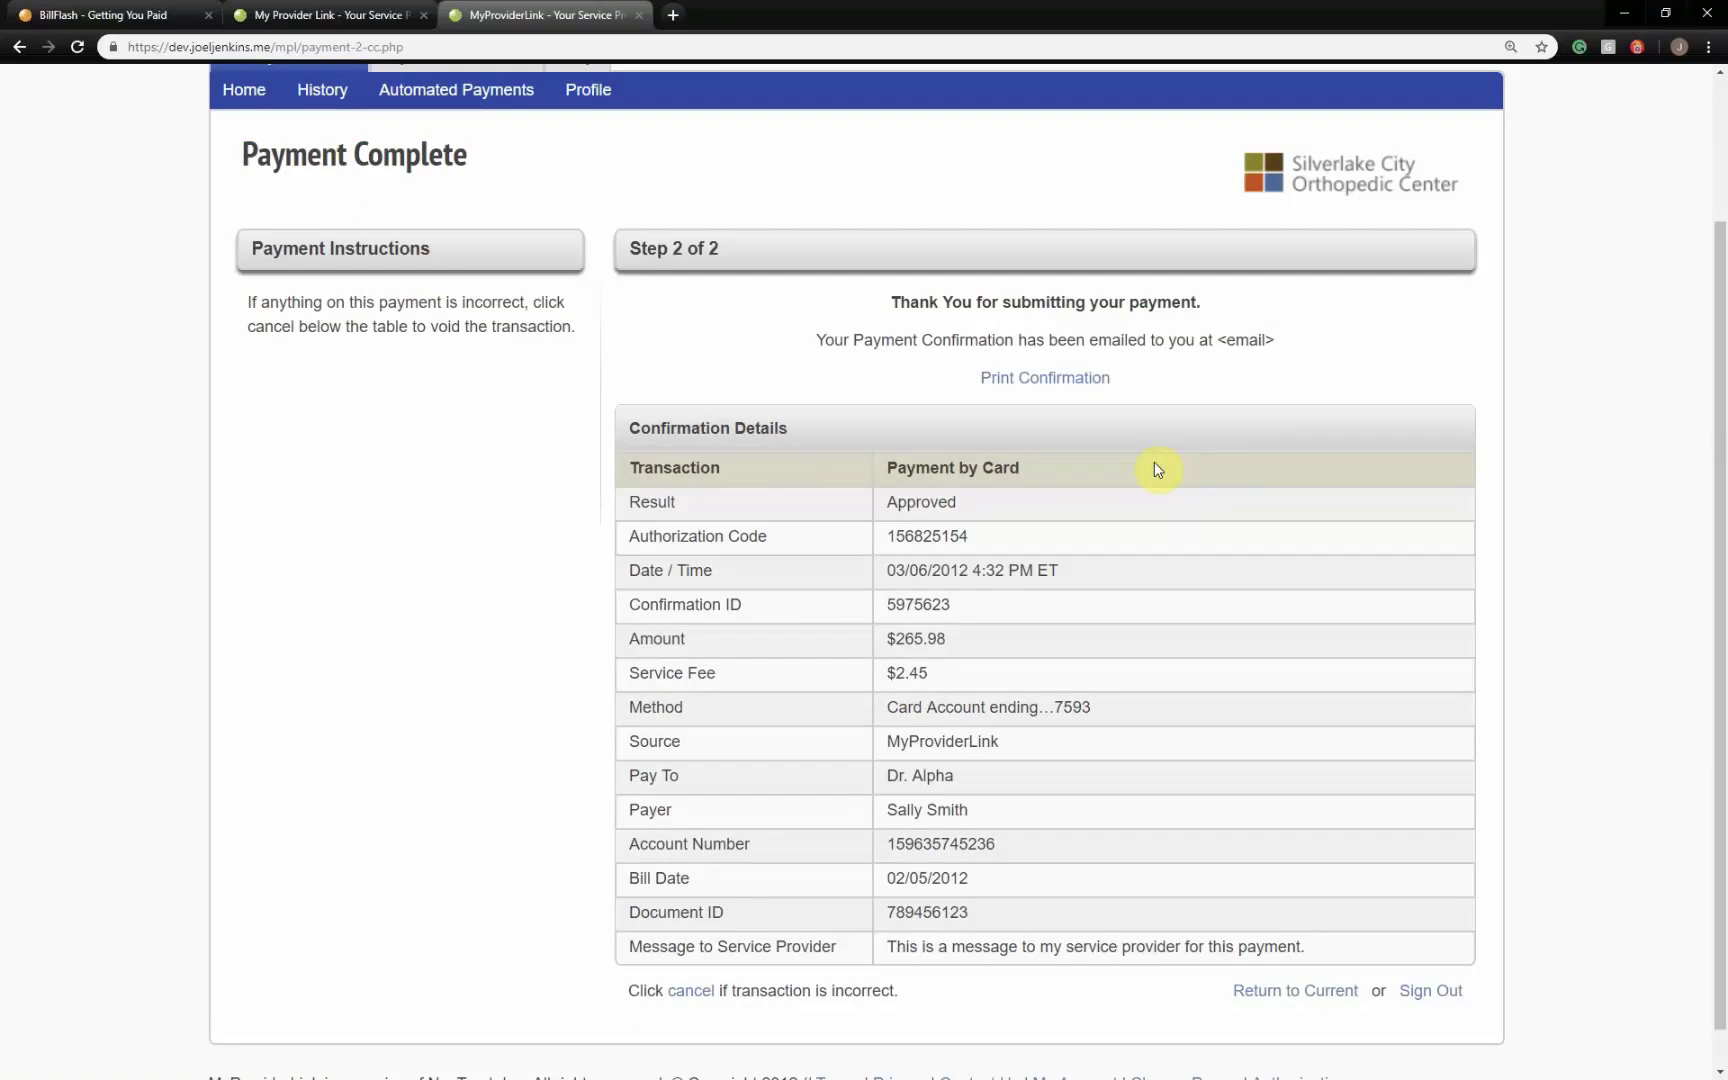
scroll(1157, 469, up, 2)
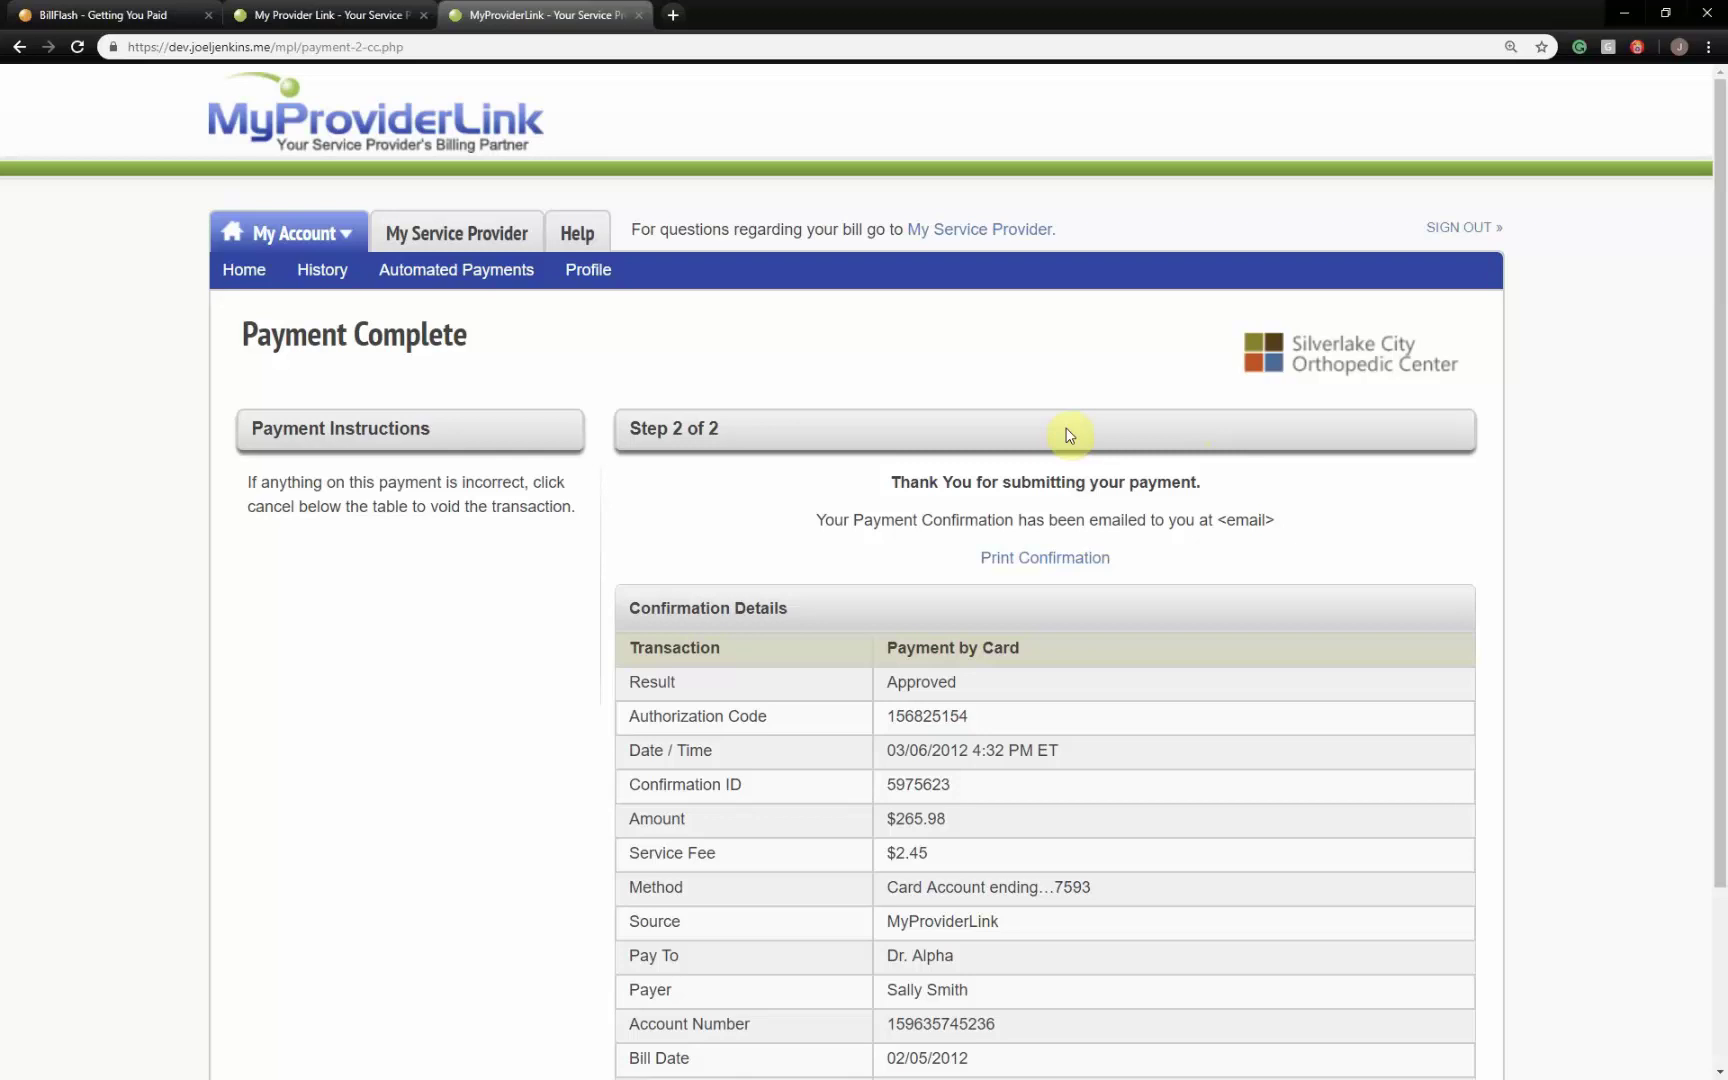
key(ctrl+w)
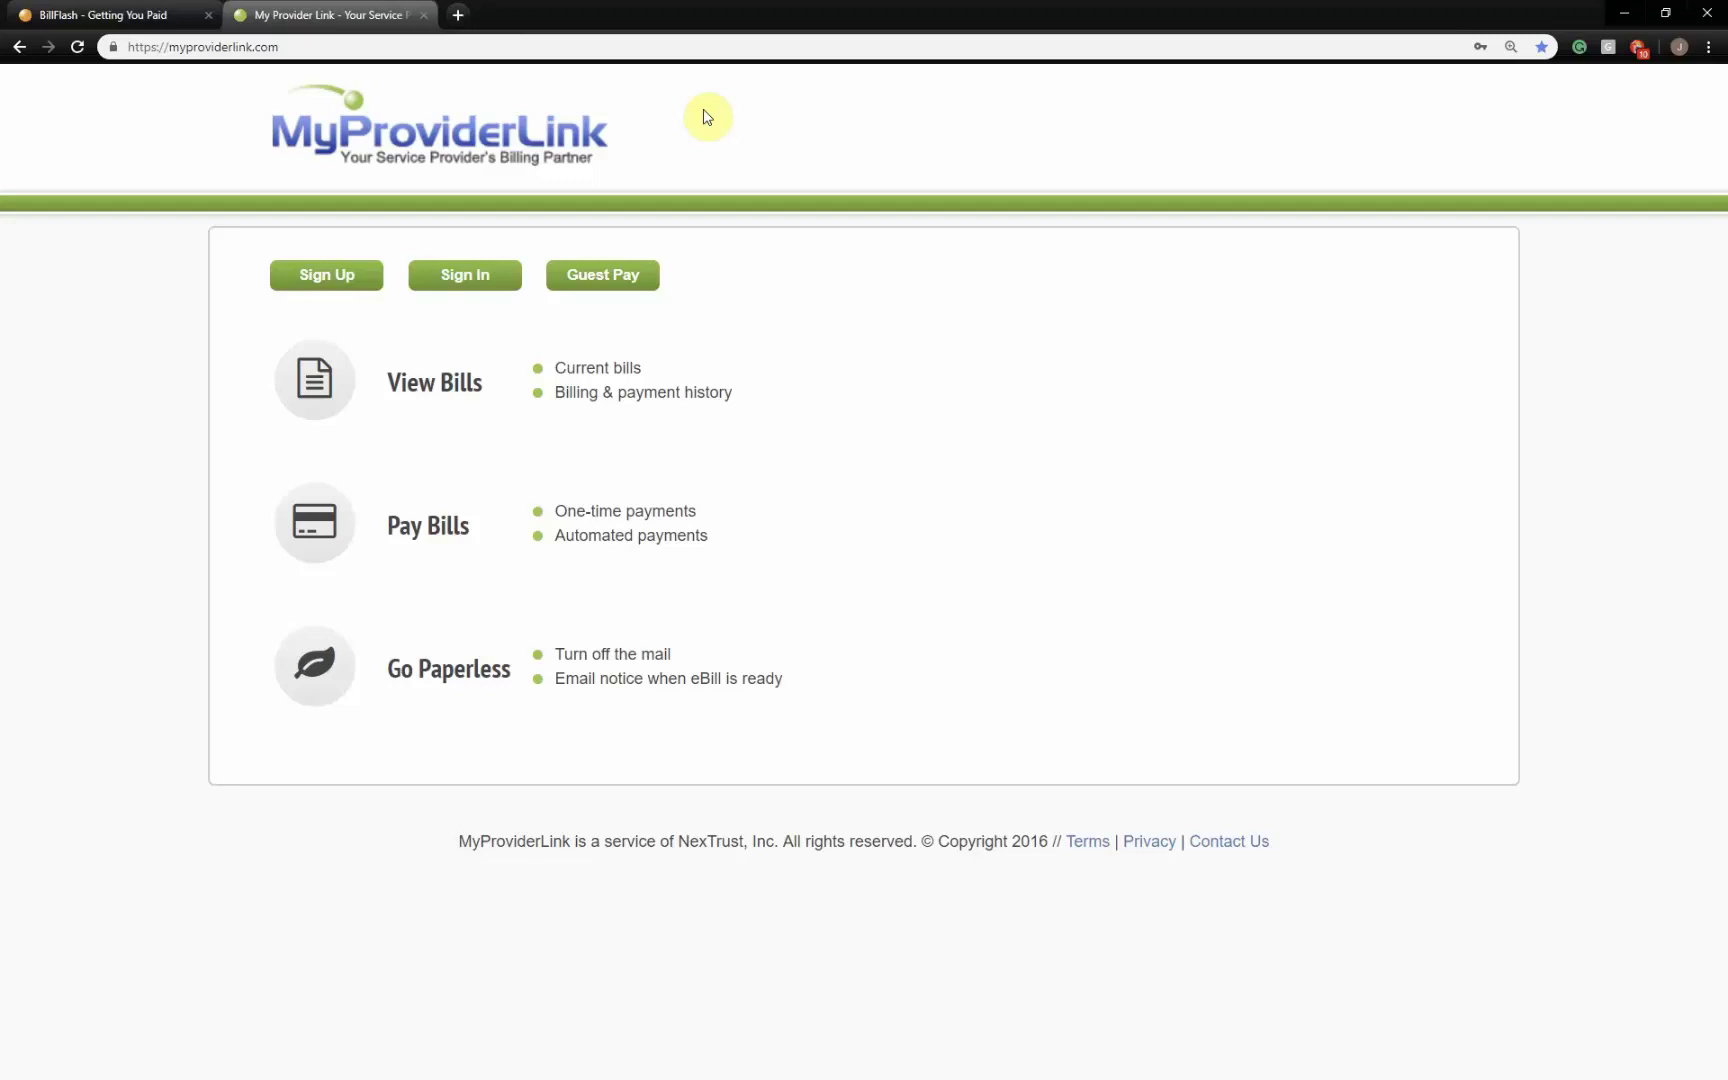
key(ctrl+w)
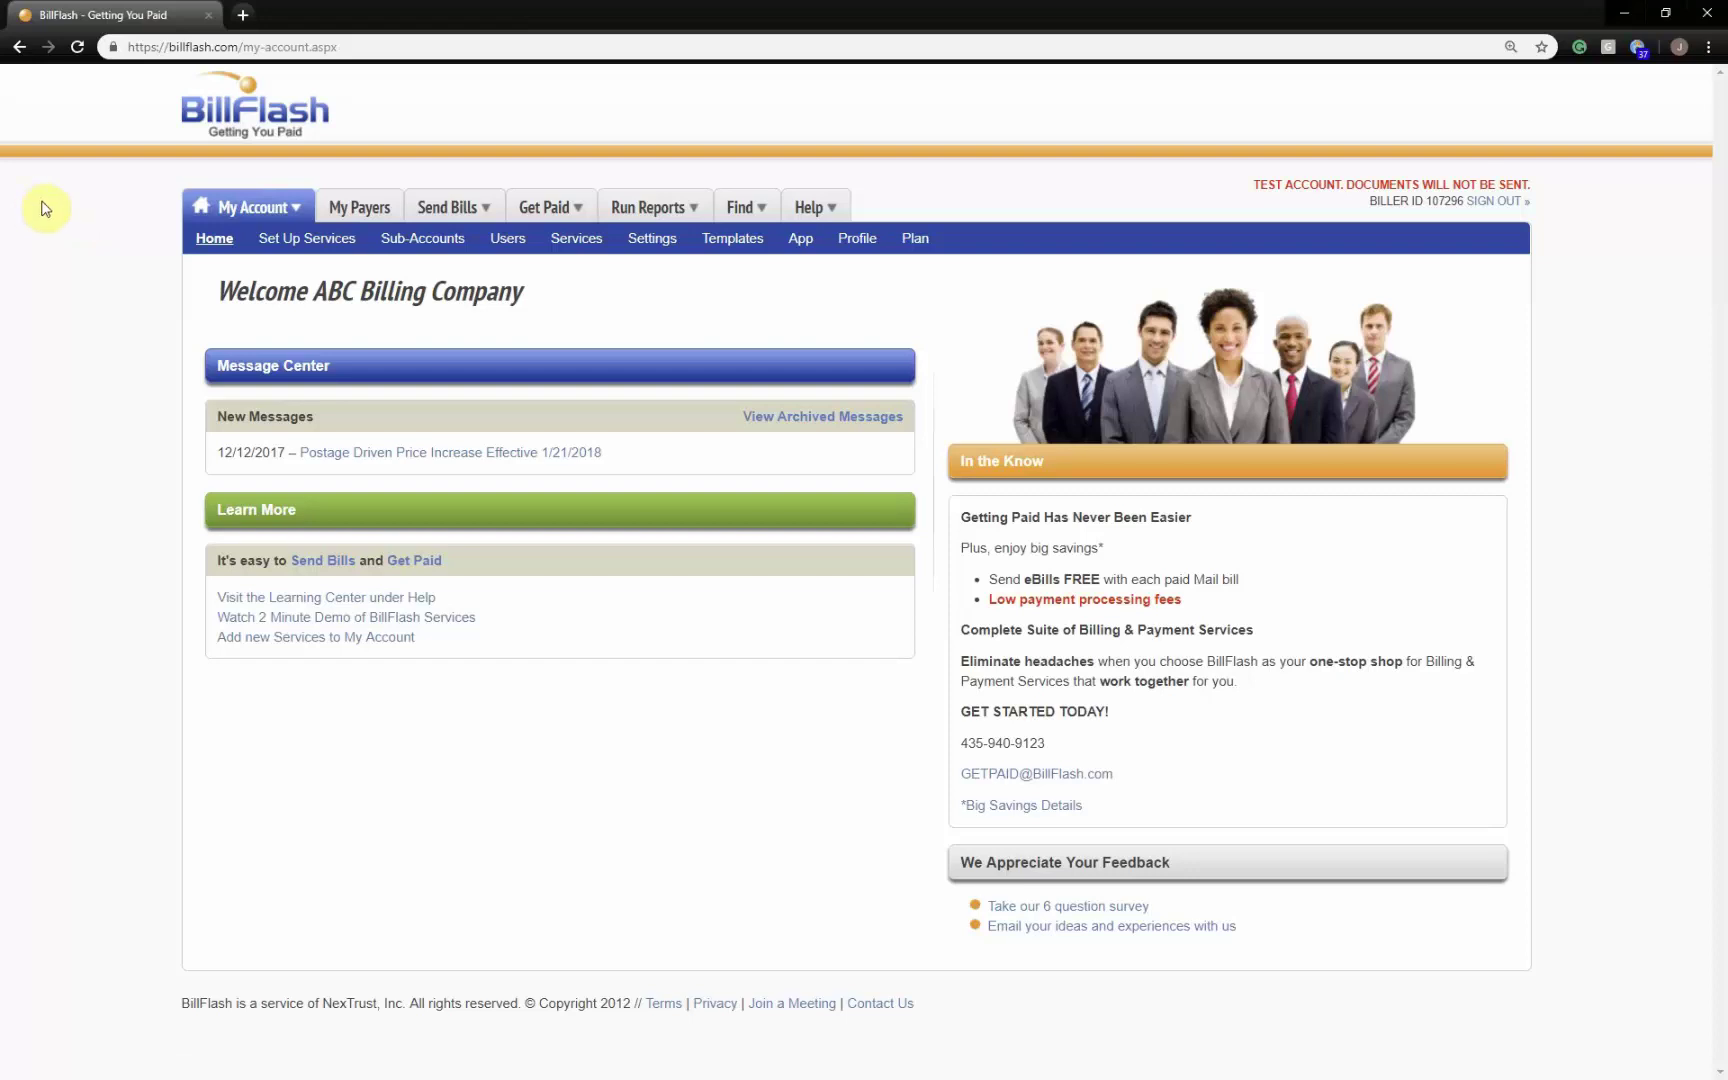
- Start an office payment and find the payer's Health USA bill by recipient's last name
mouse_move(536, 207)
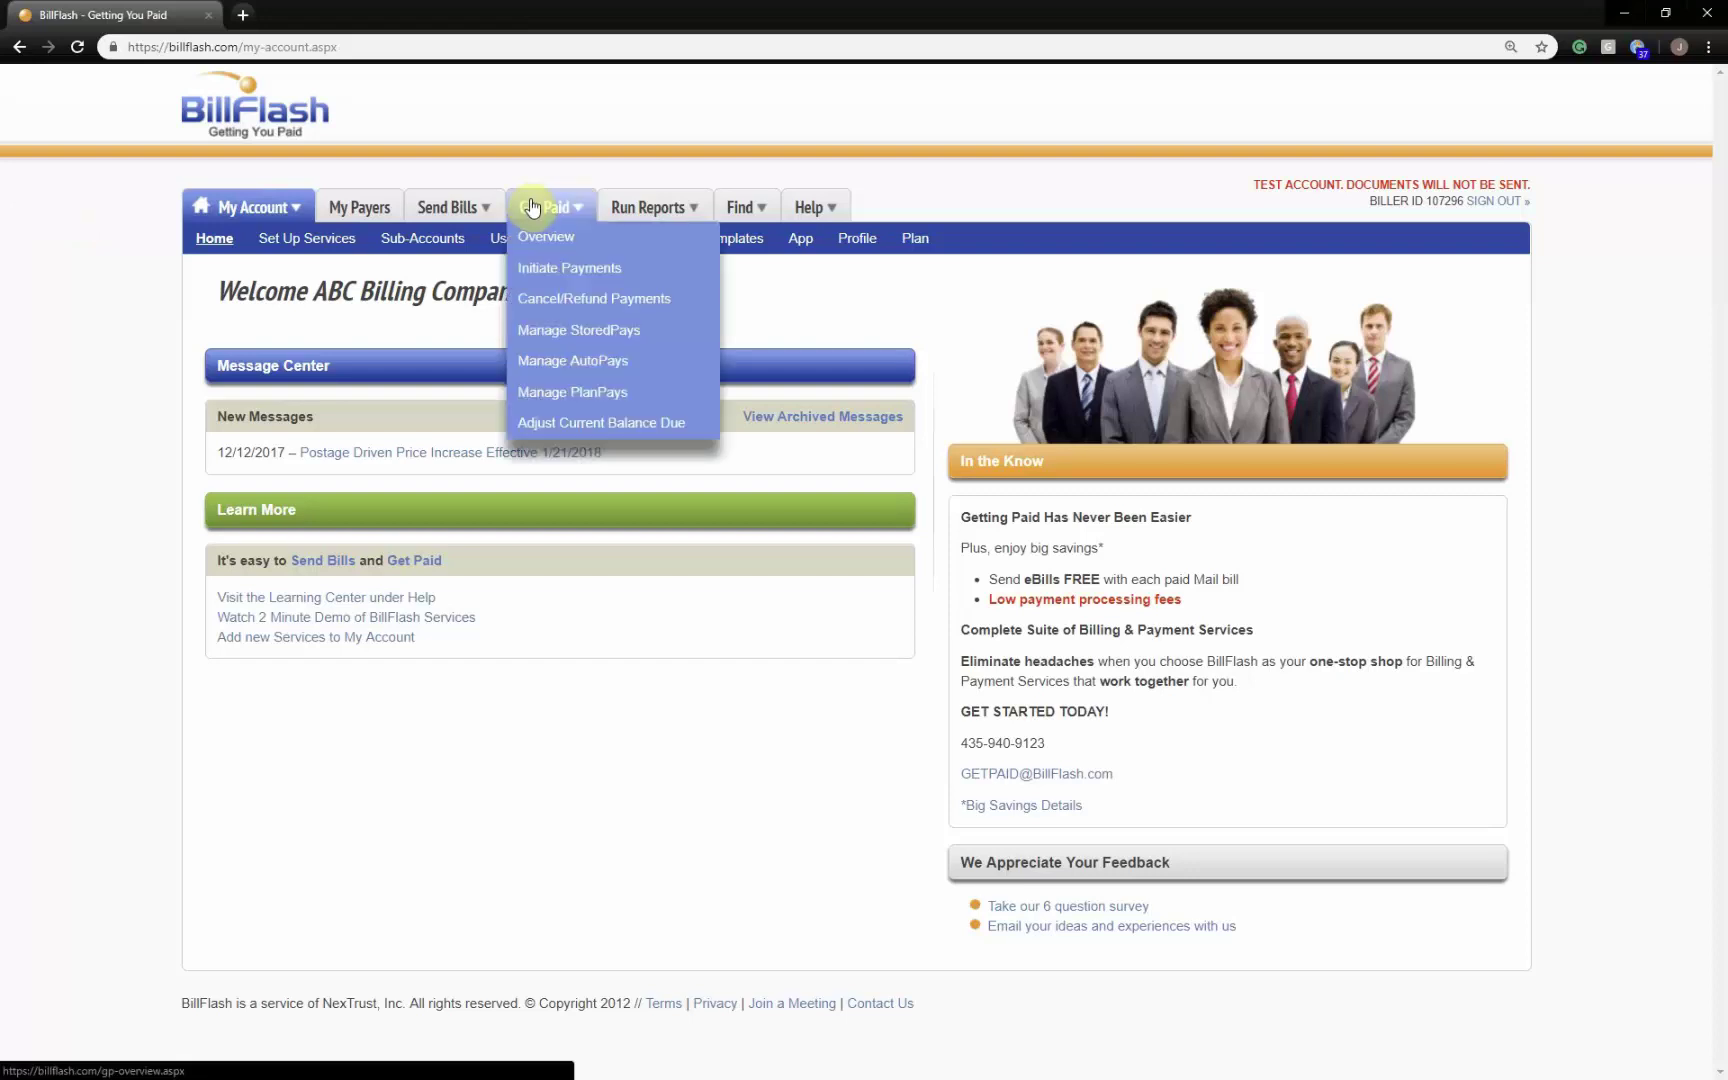
click(568, 270)
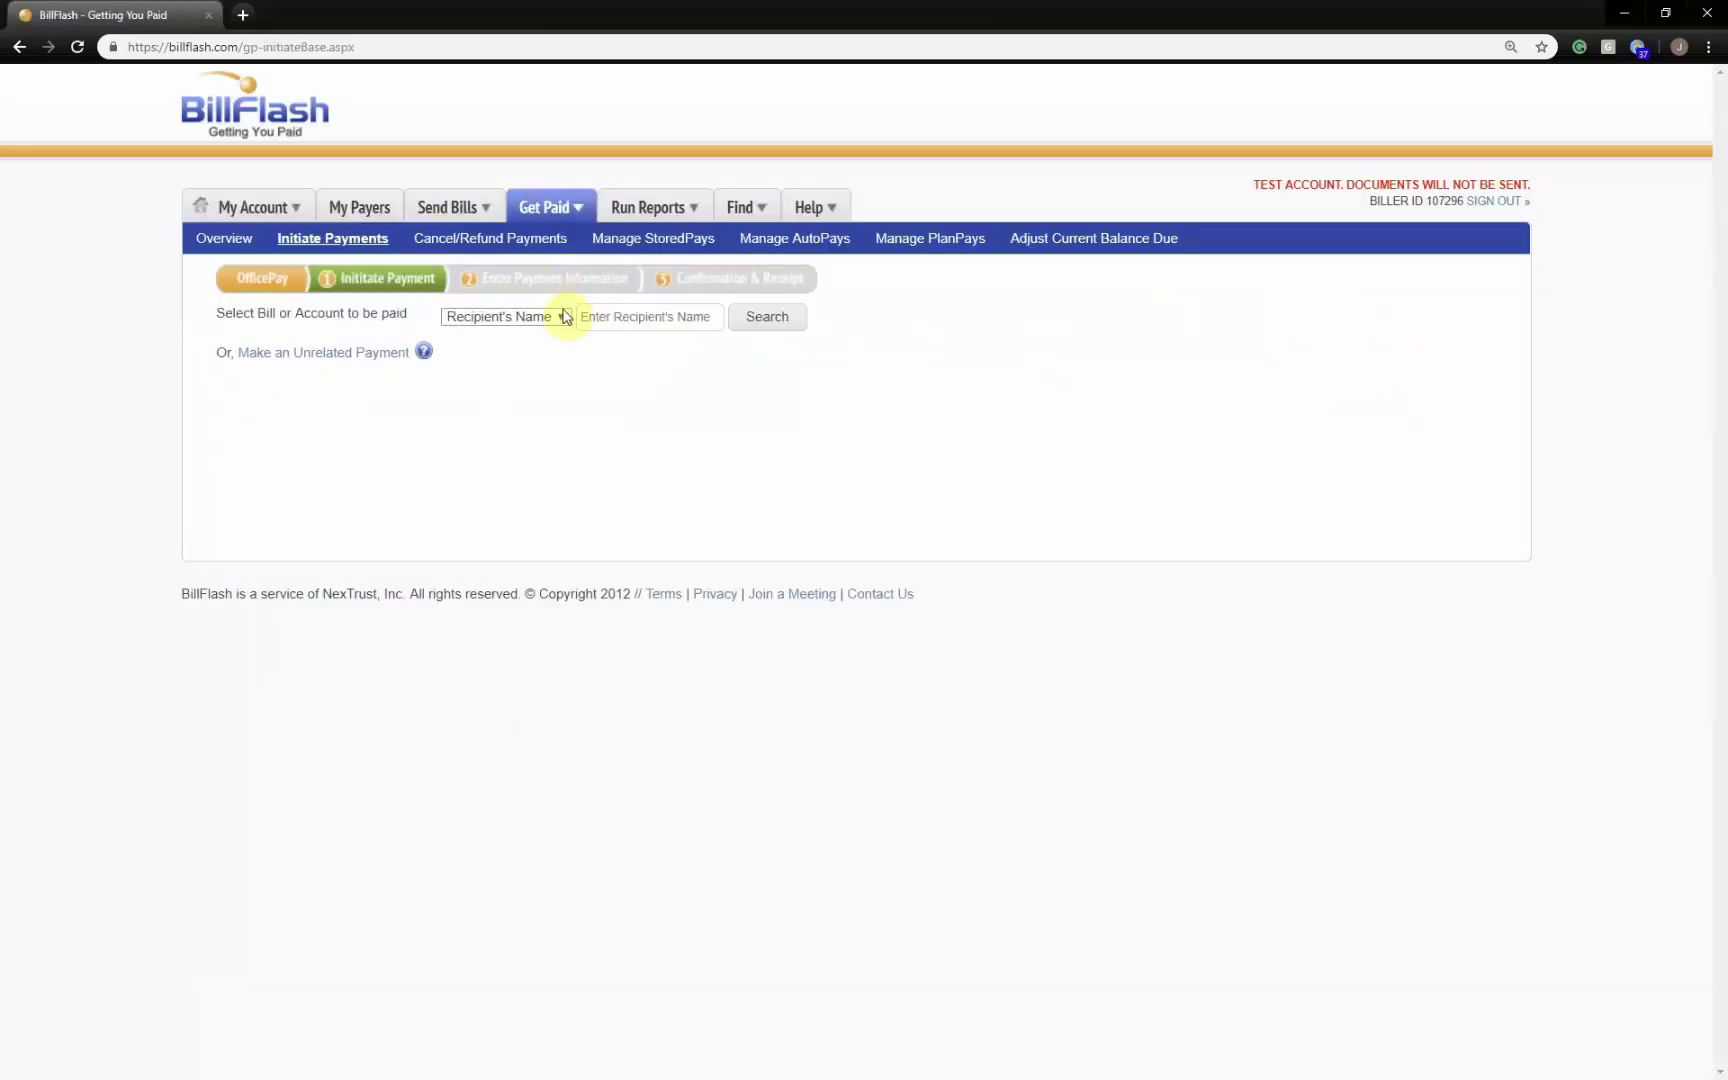
click(562, 318)
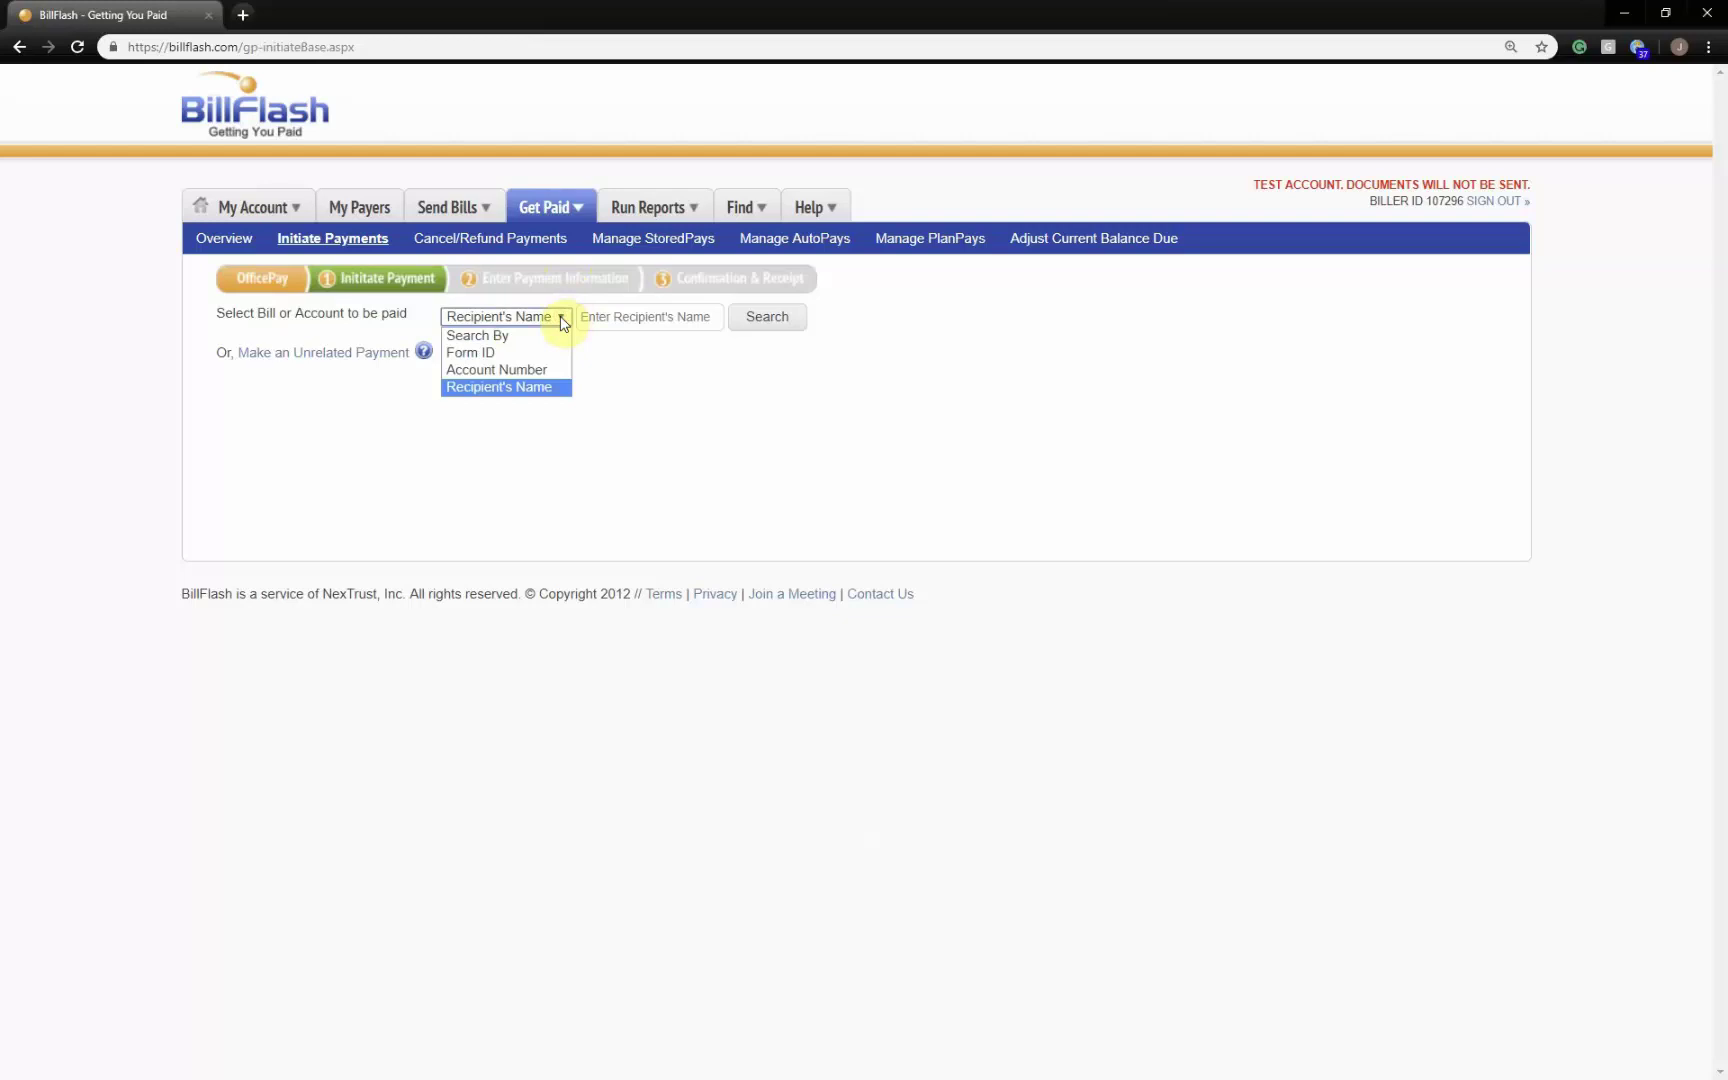
click(610, 316)
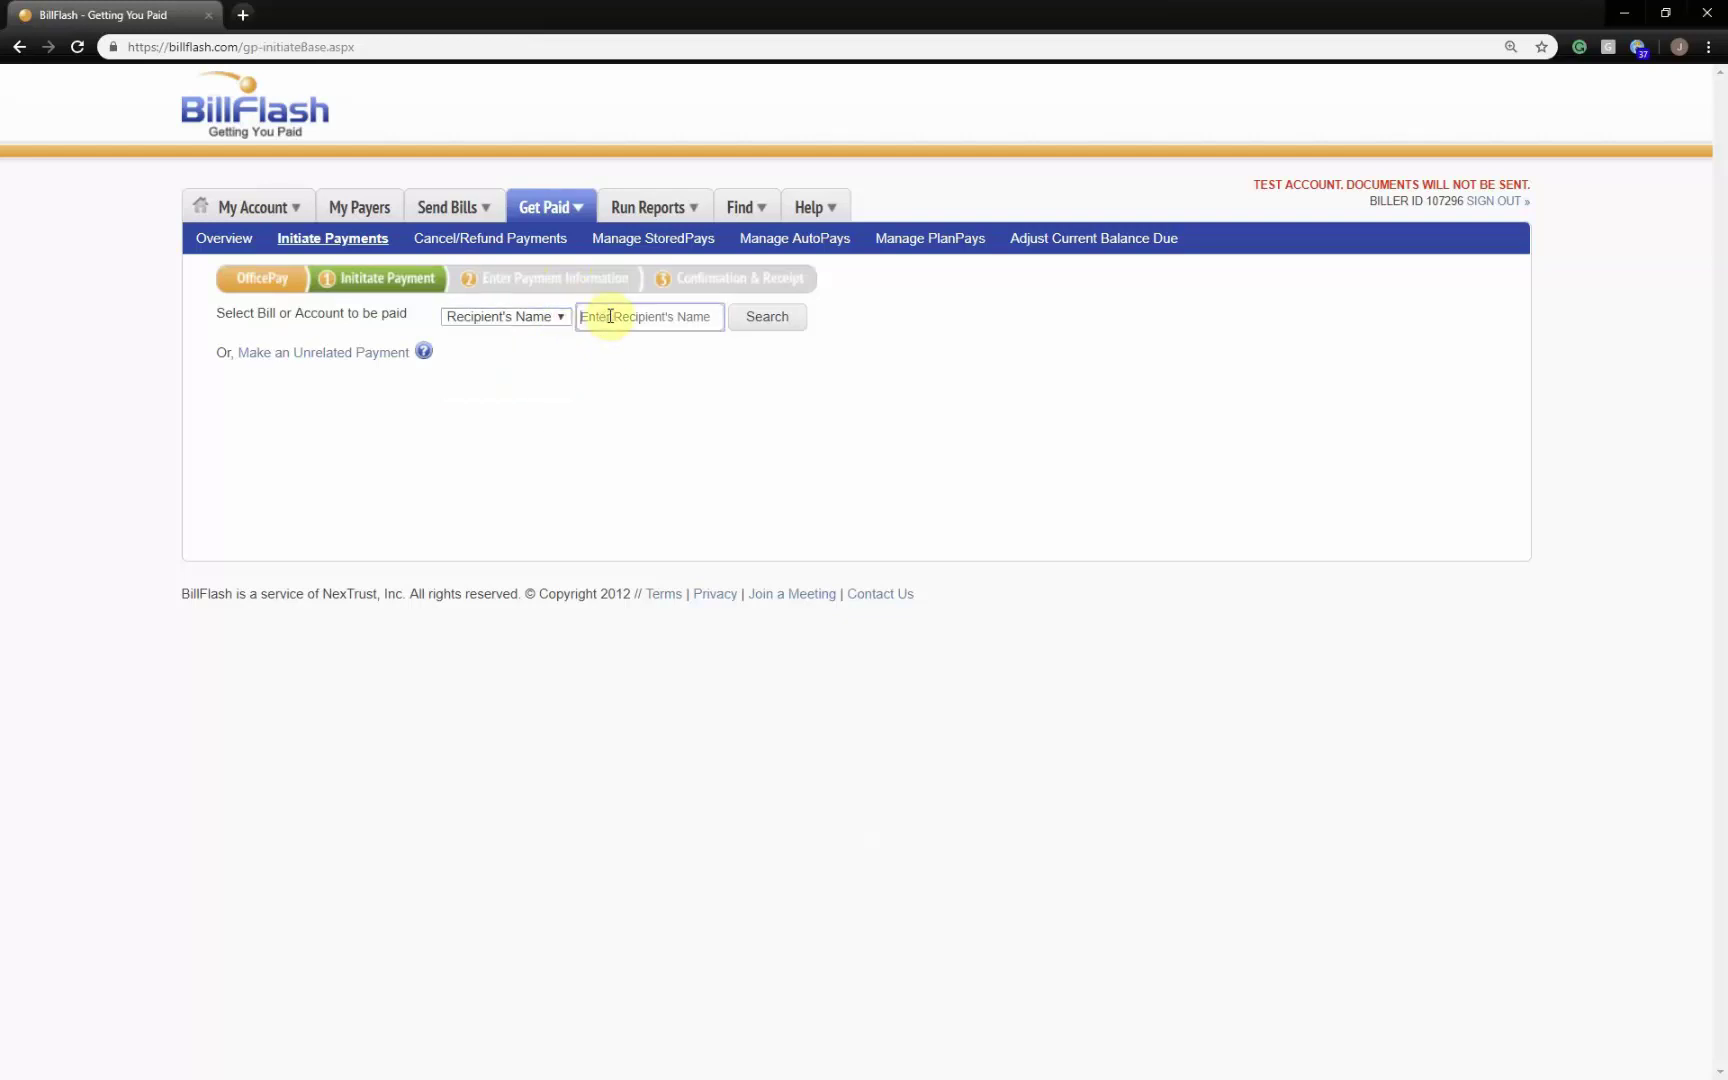
text(gree)
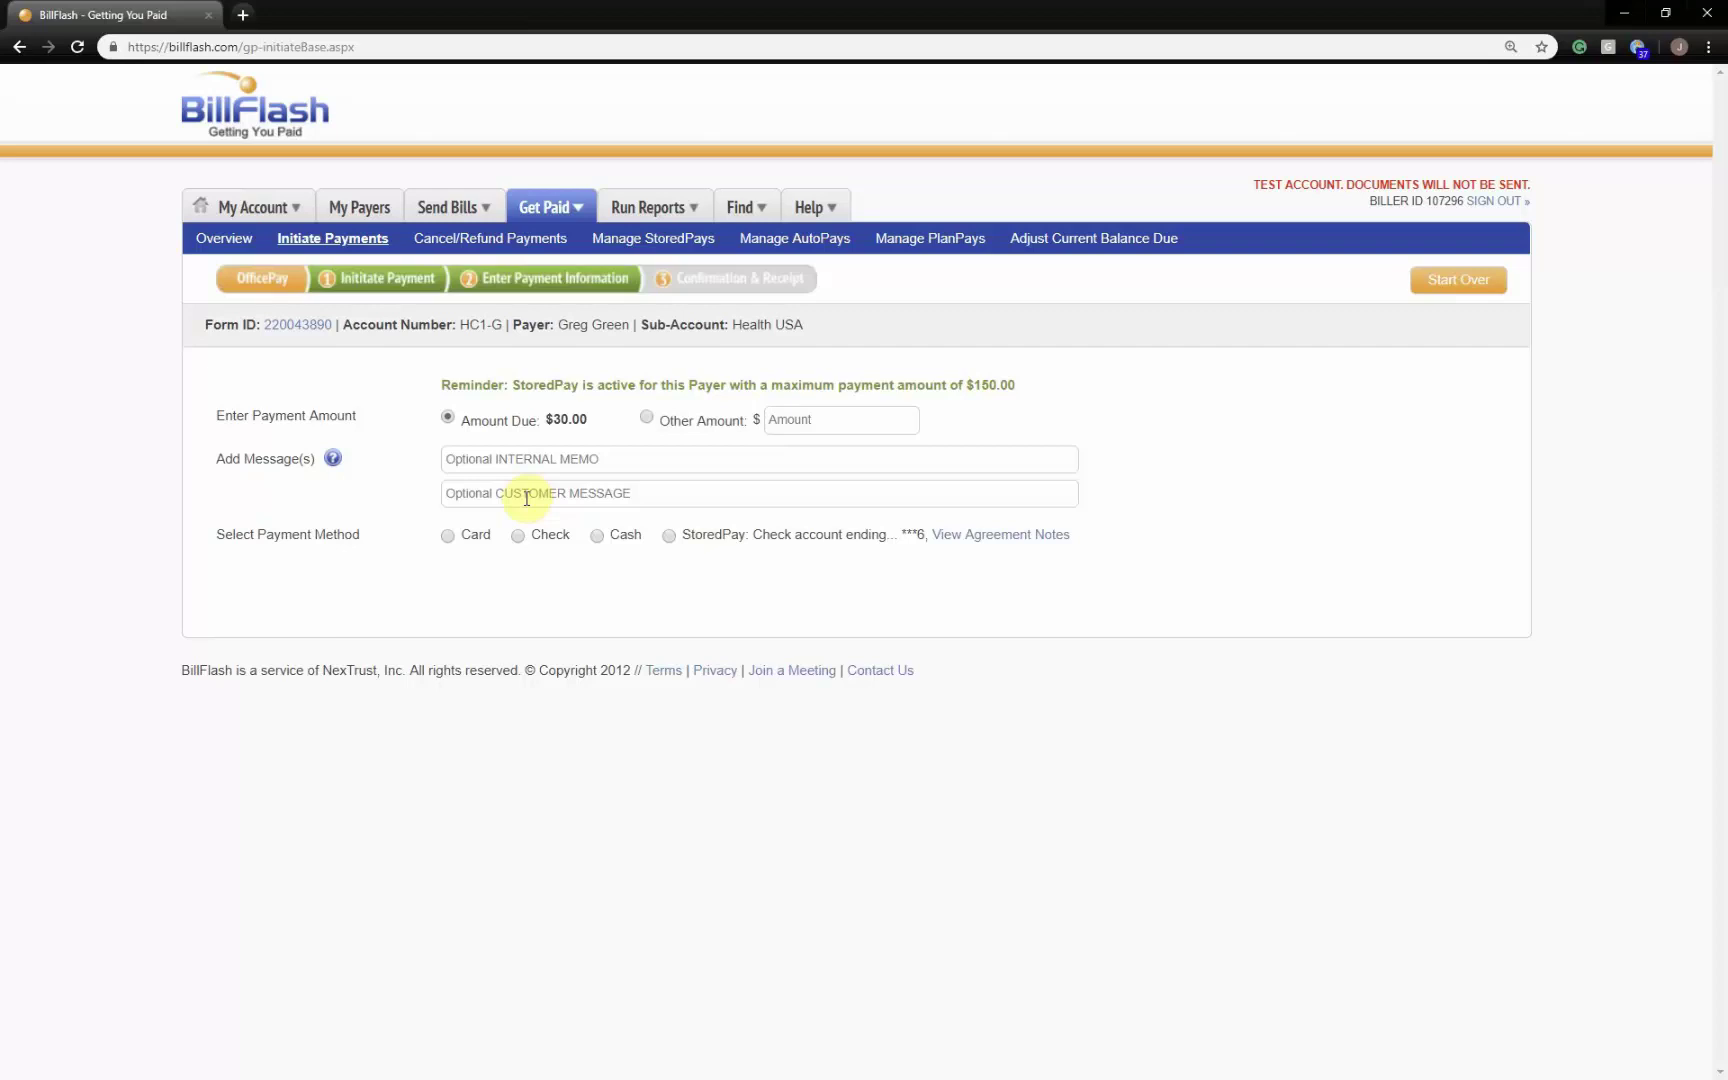
- Compare the card entry options for the Walk-in, Mailed and Telephone payment sources, including keyed-in card information
click(447, 536)
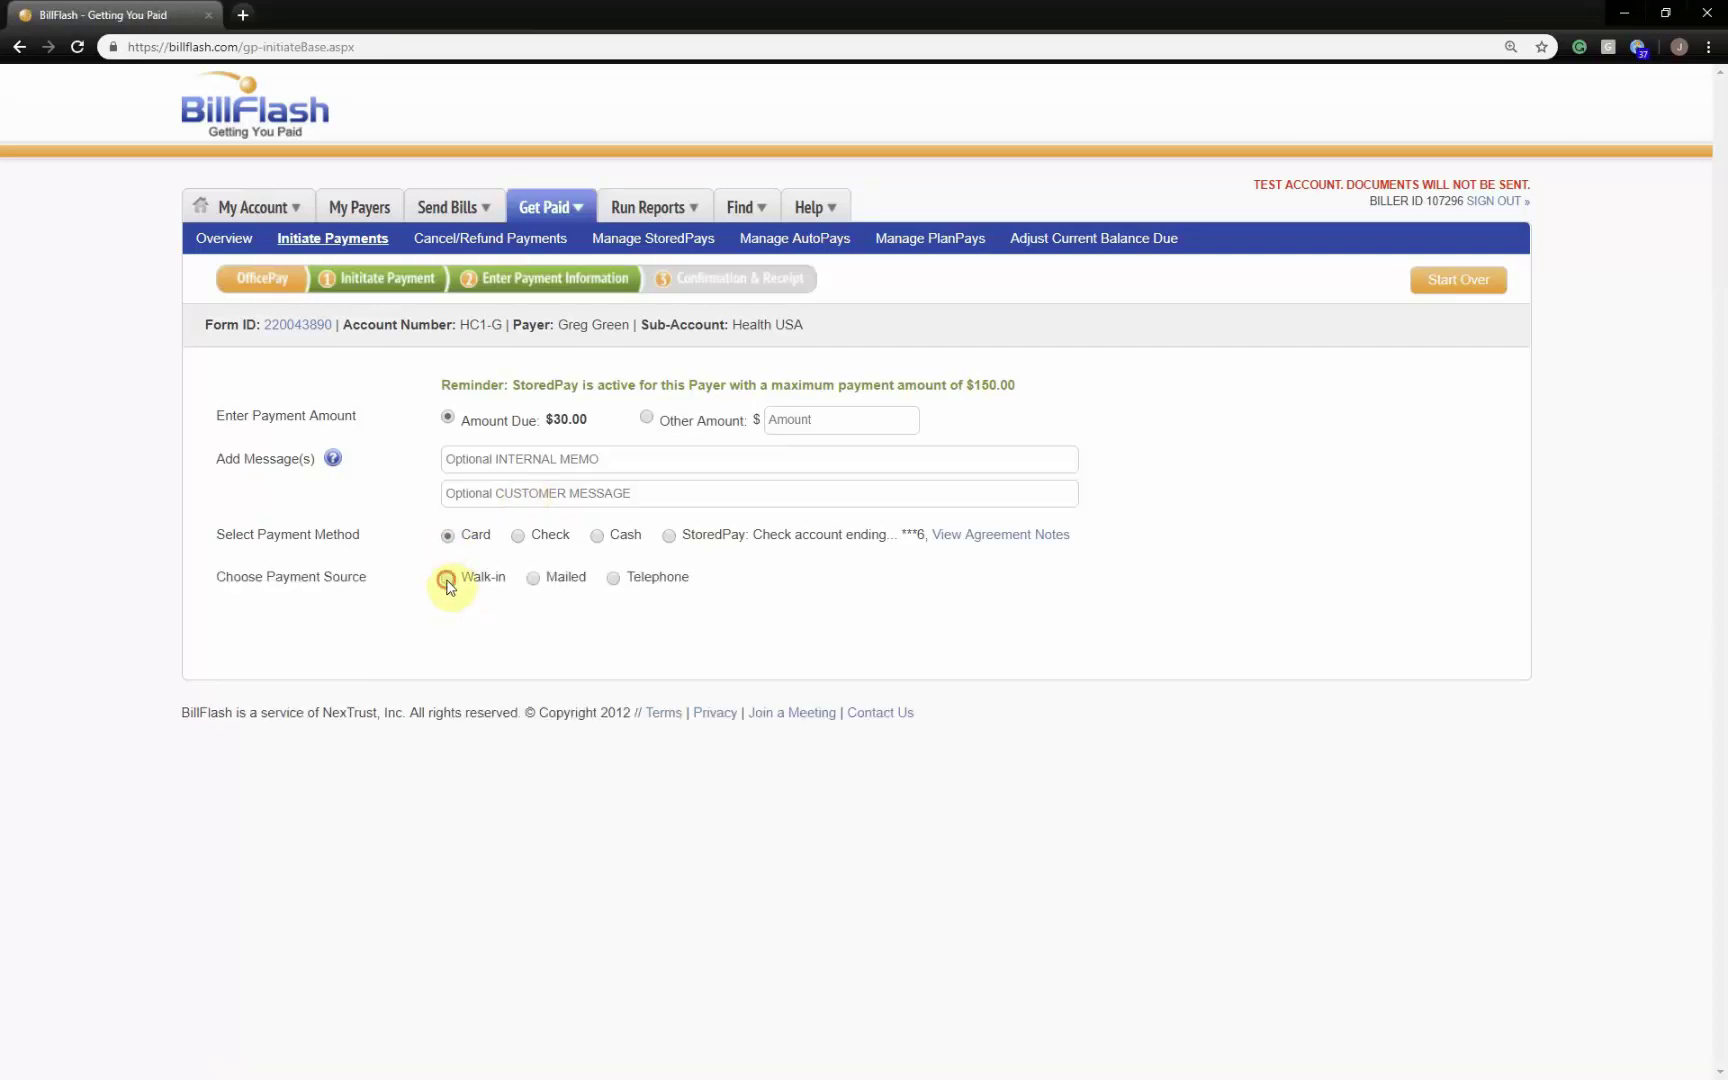
click(446, 579)
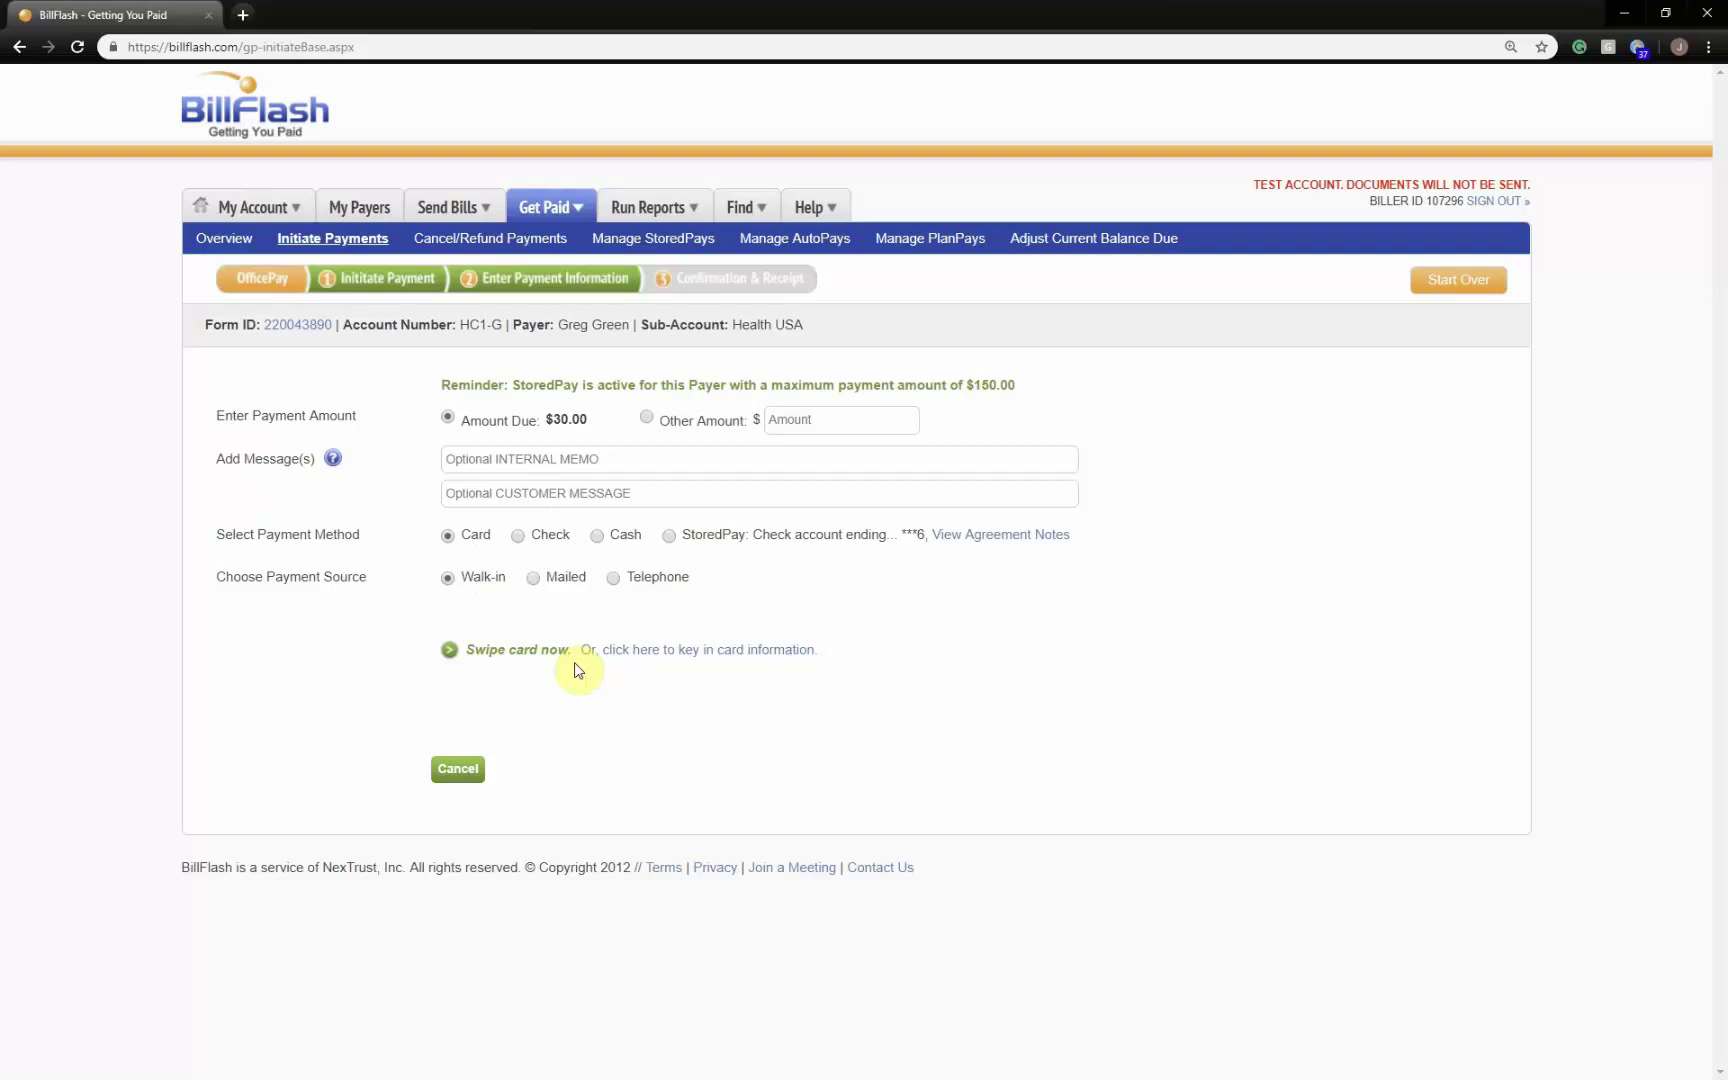
click(624, 652)
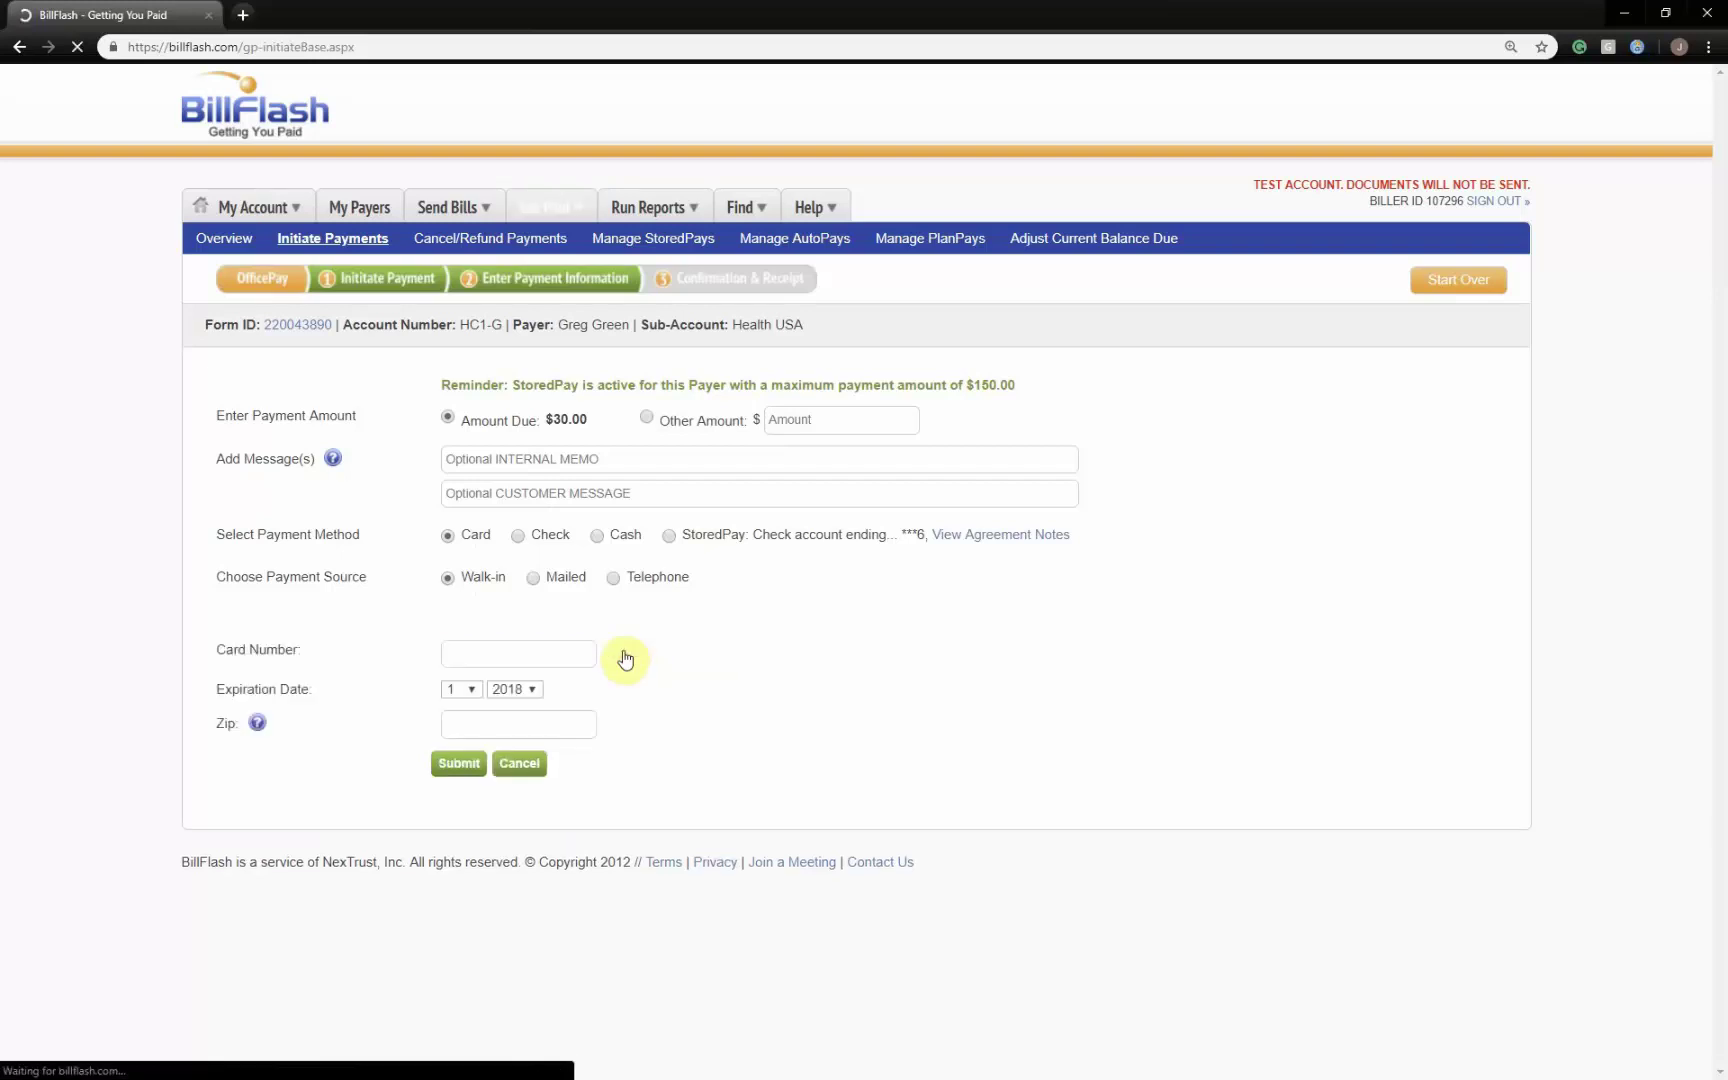
click(535, 580)
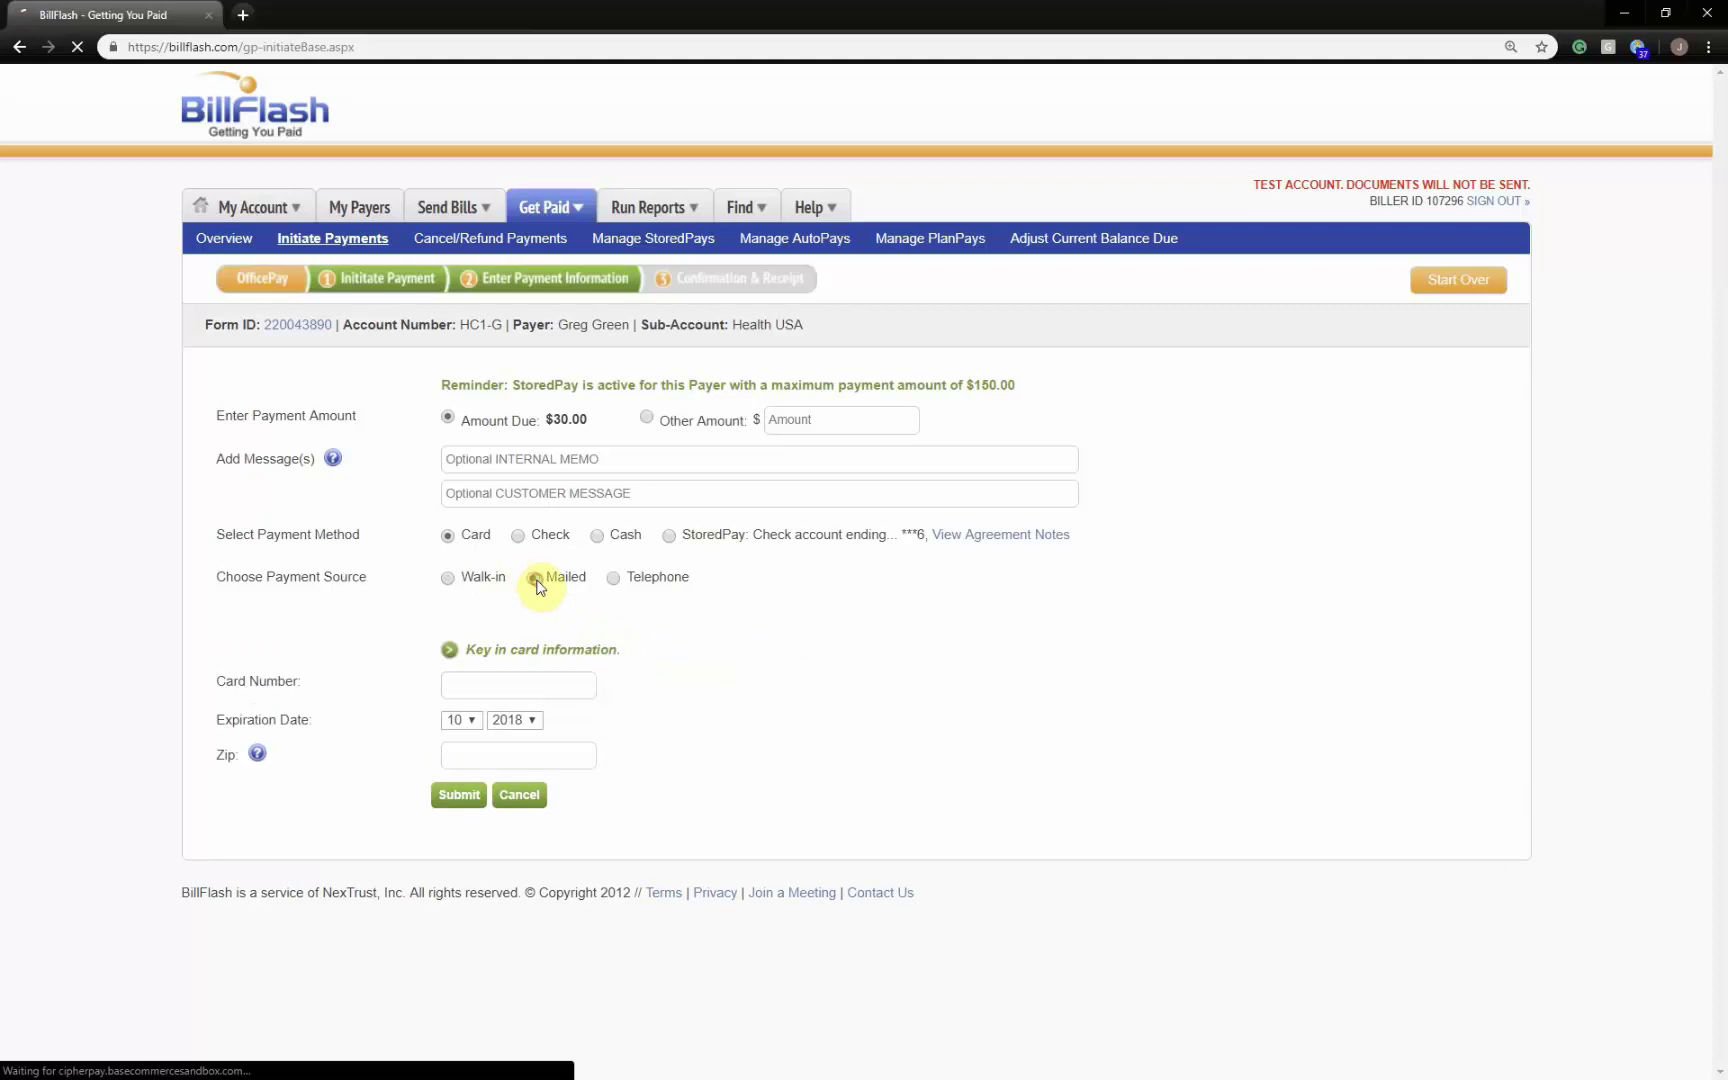
click(614, 580)
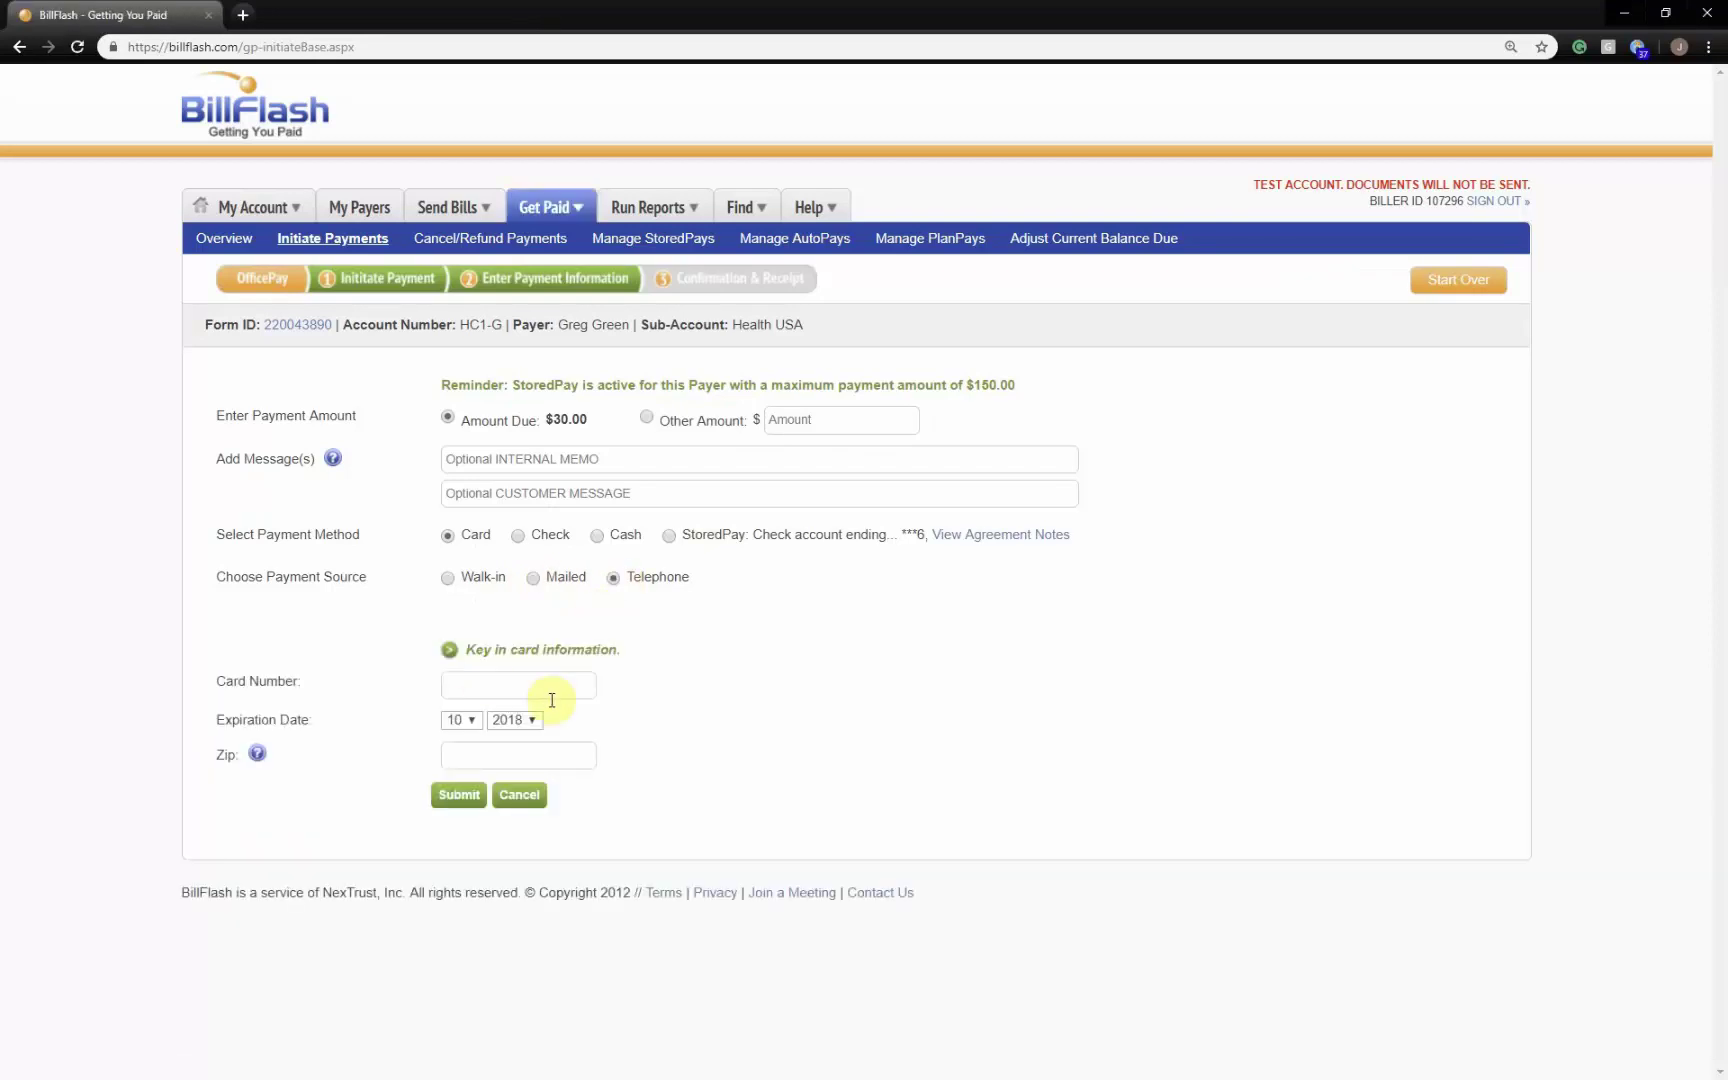
- Examine the Check and Cash payment methods, then view and close the StoredPay agreement notes
click(518, 537)
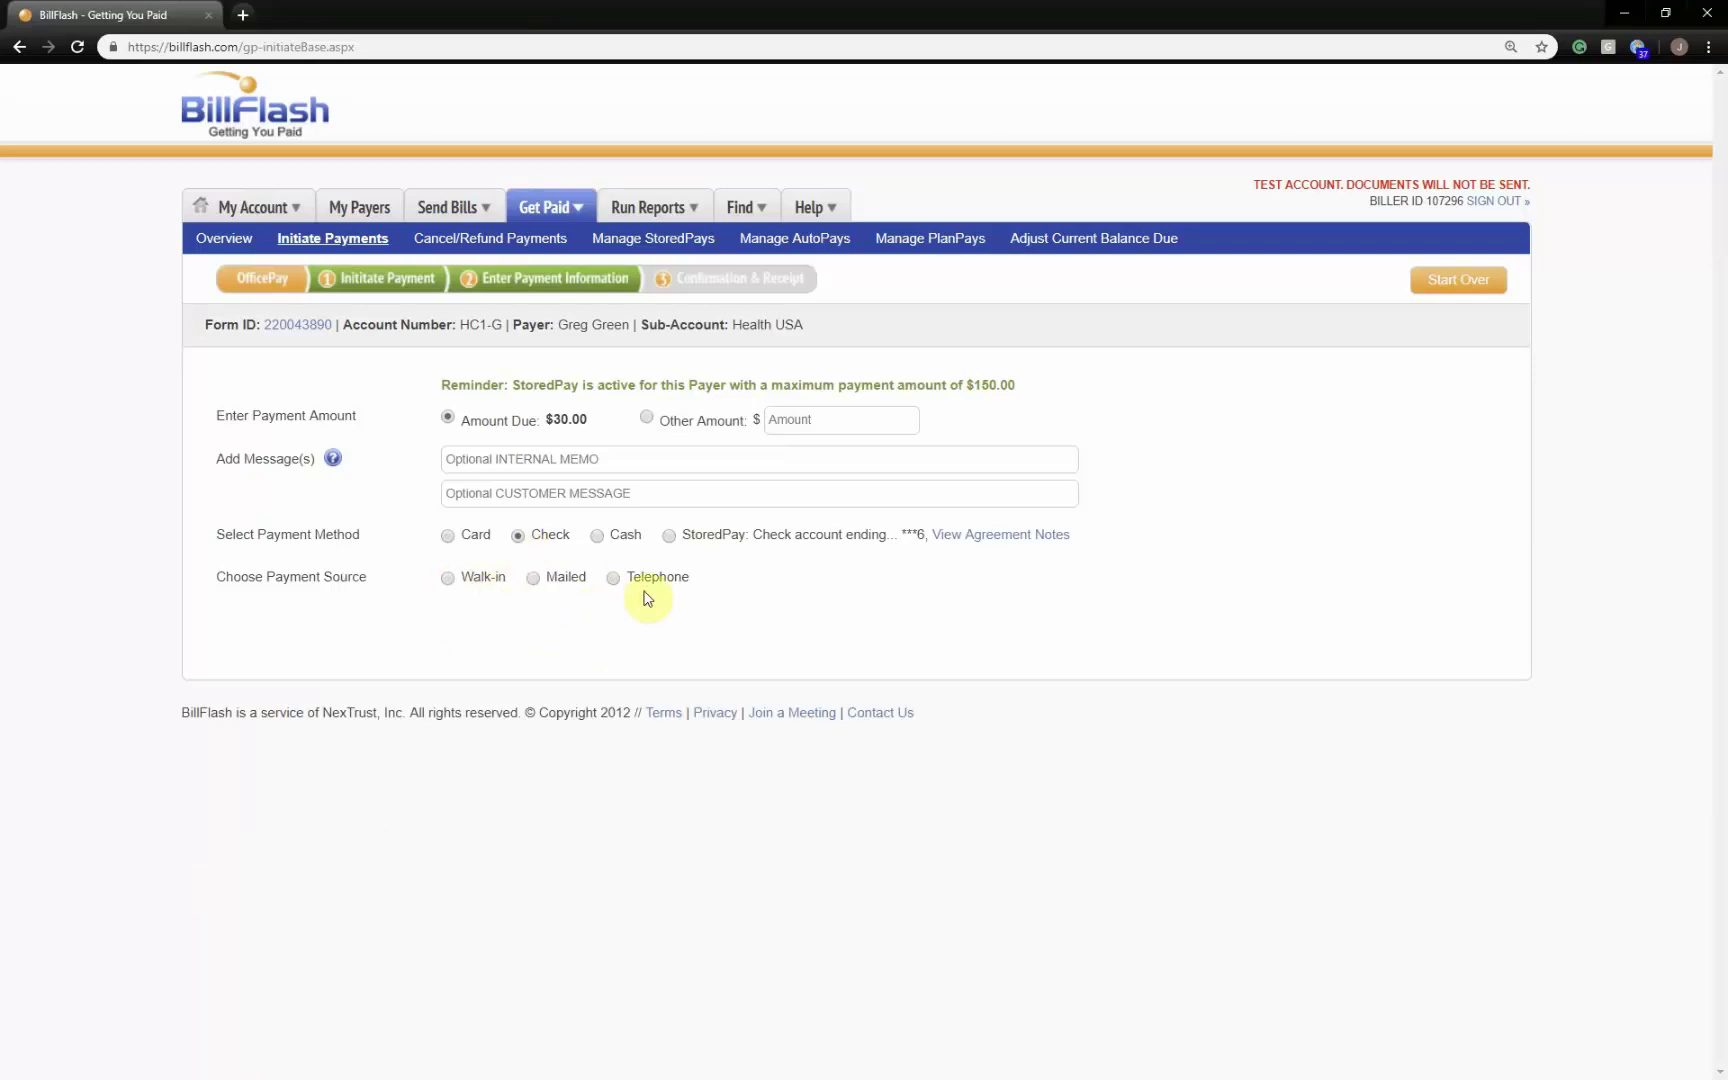
click(597, 537)
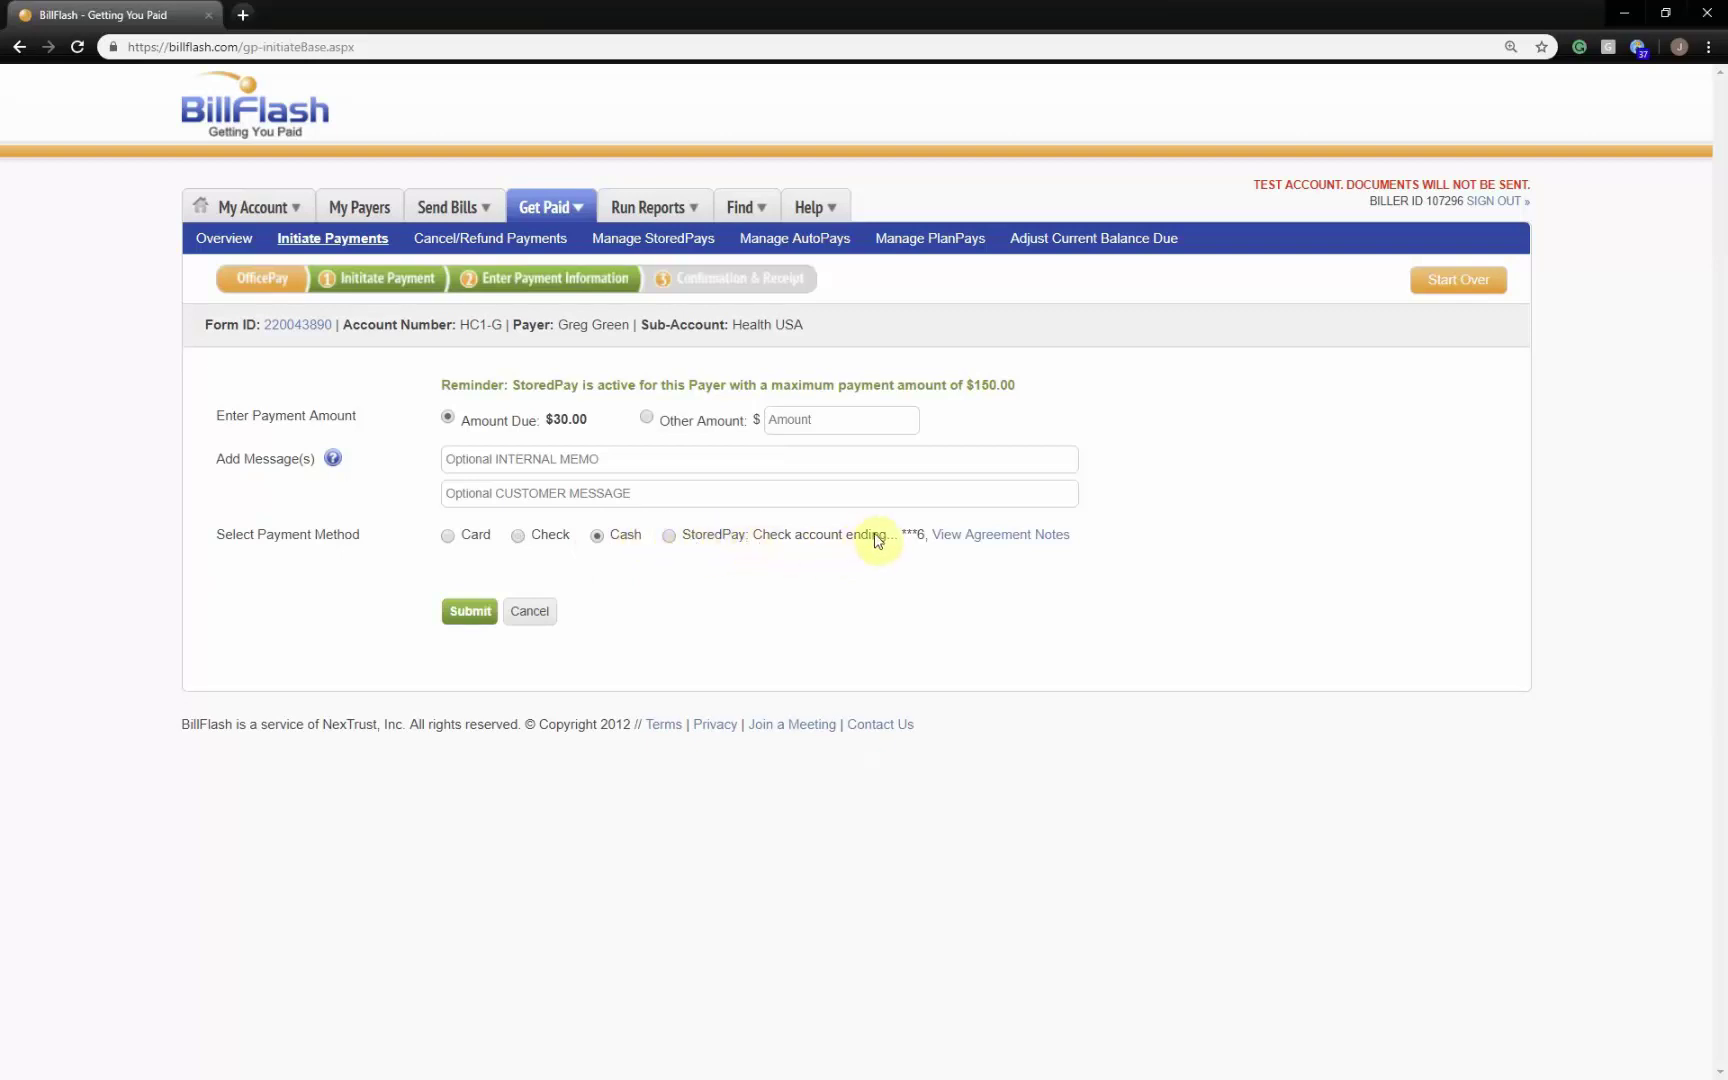
click(1003, 535)
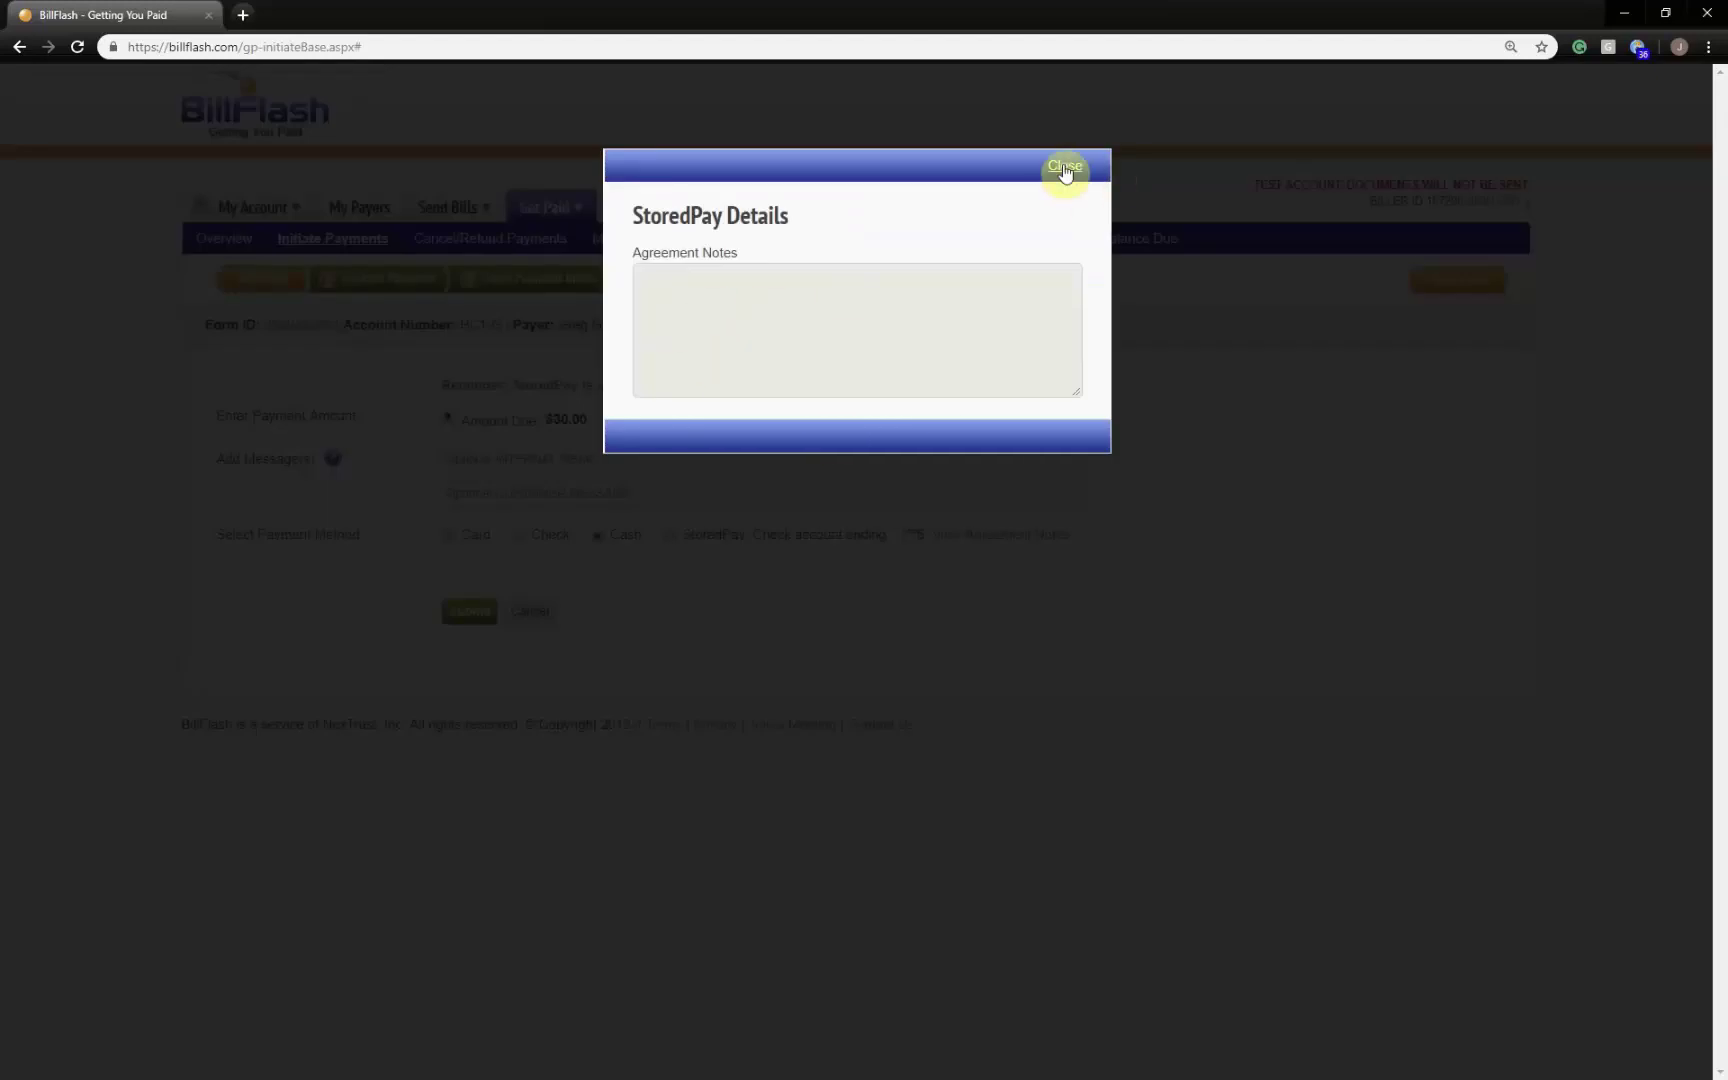
click(1063, 172)
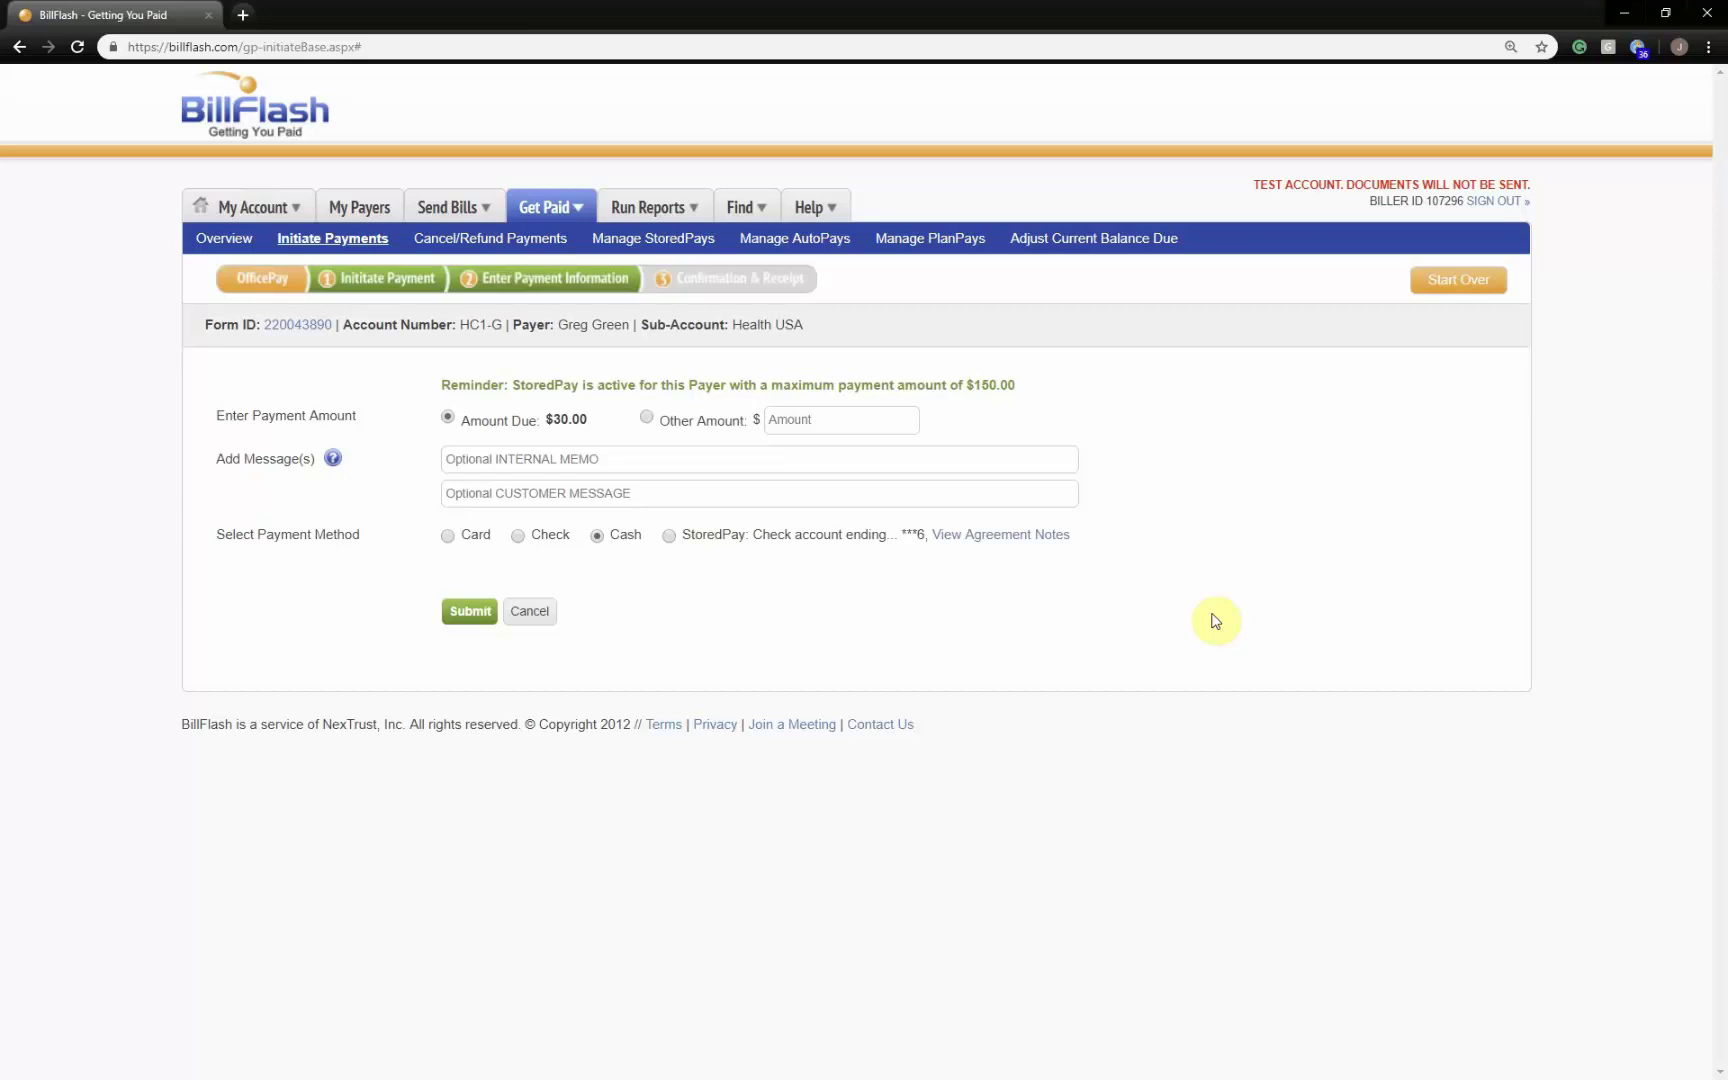
- Submit the $30.00 amount due using the payer's StoredPay check account, and print the receipt
click(668, 536)
click(469, 620)
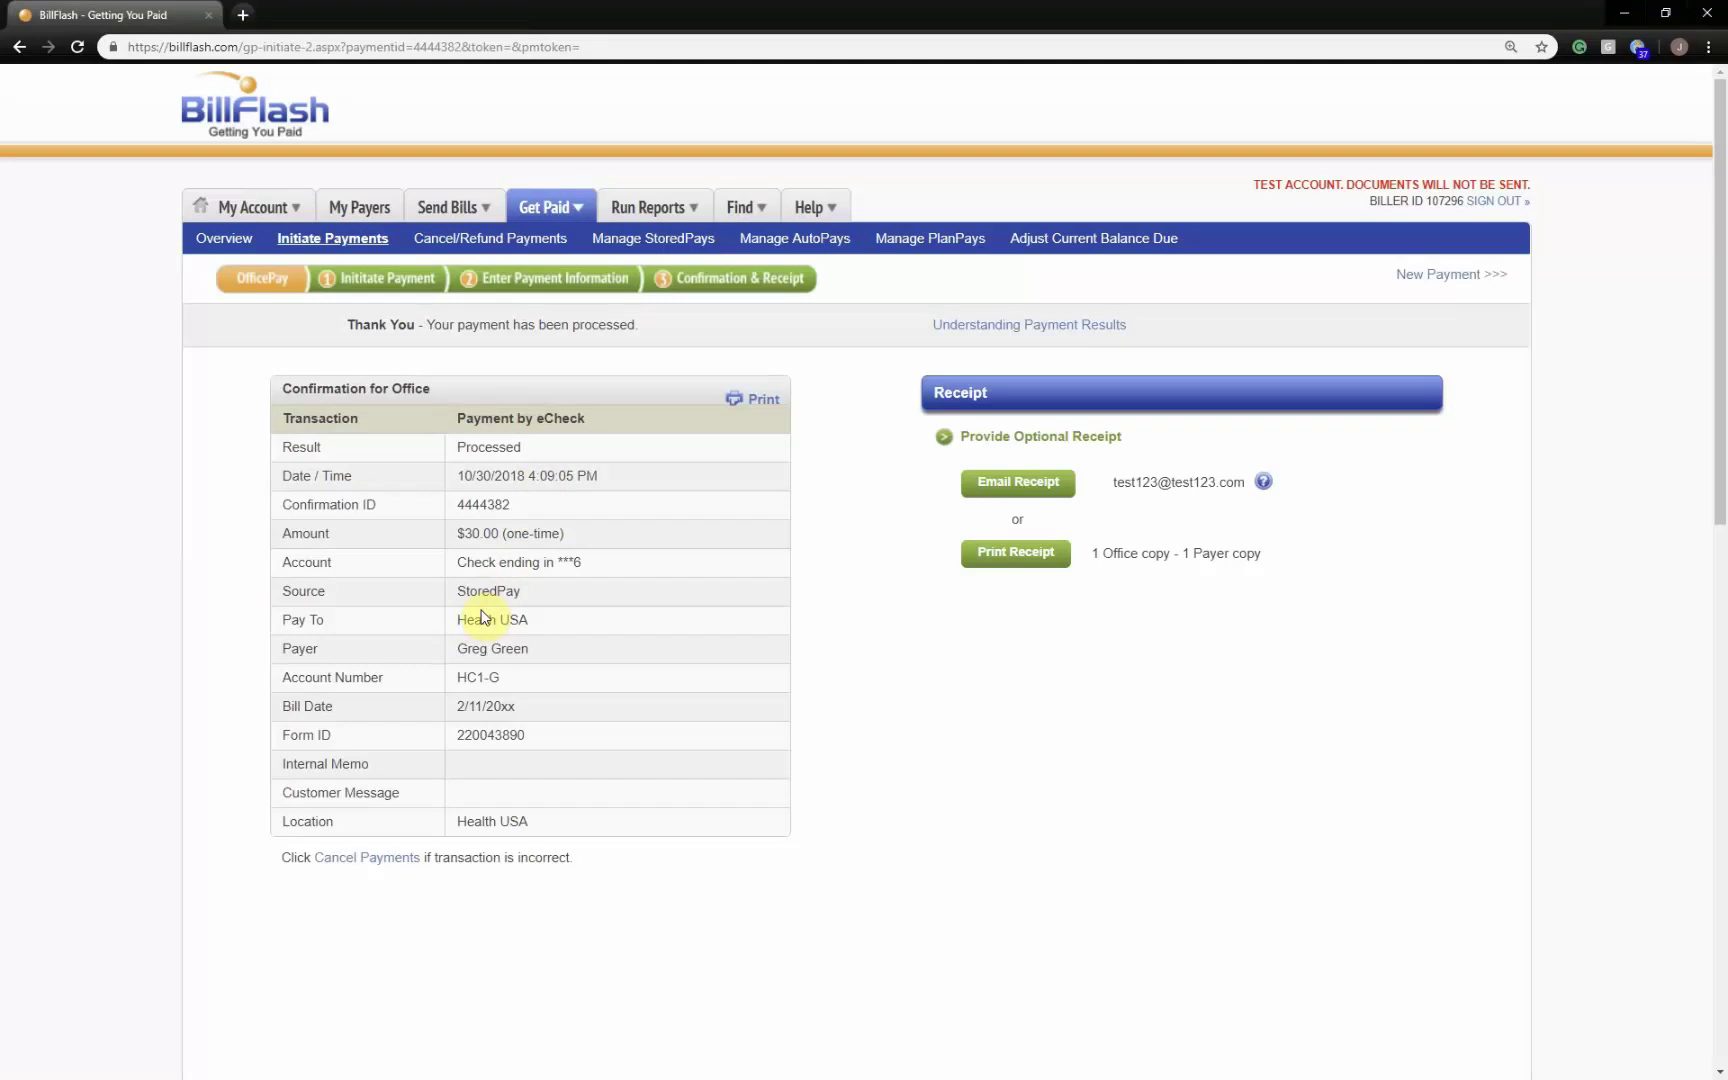
click(1019, 566)
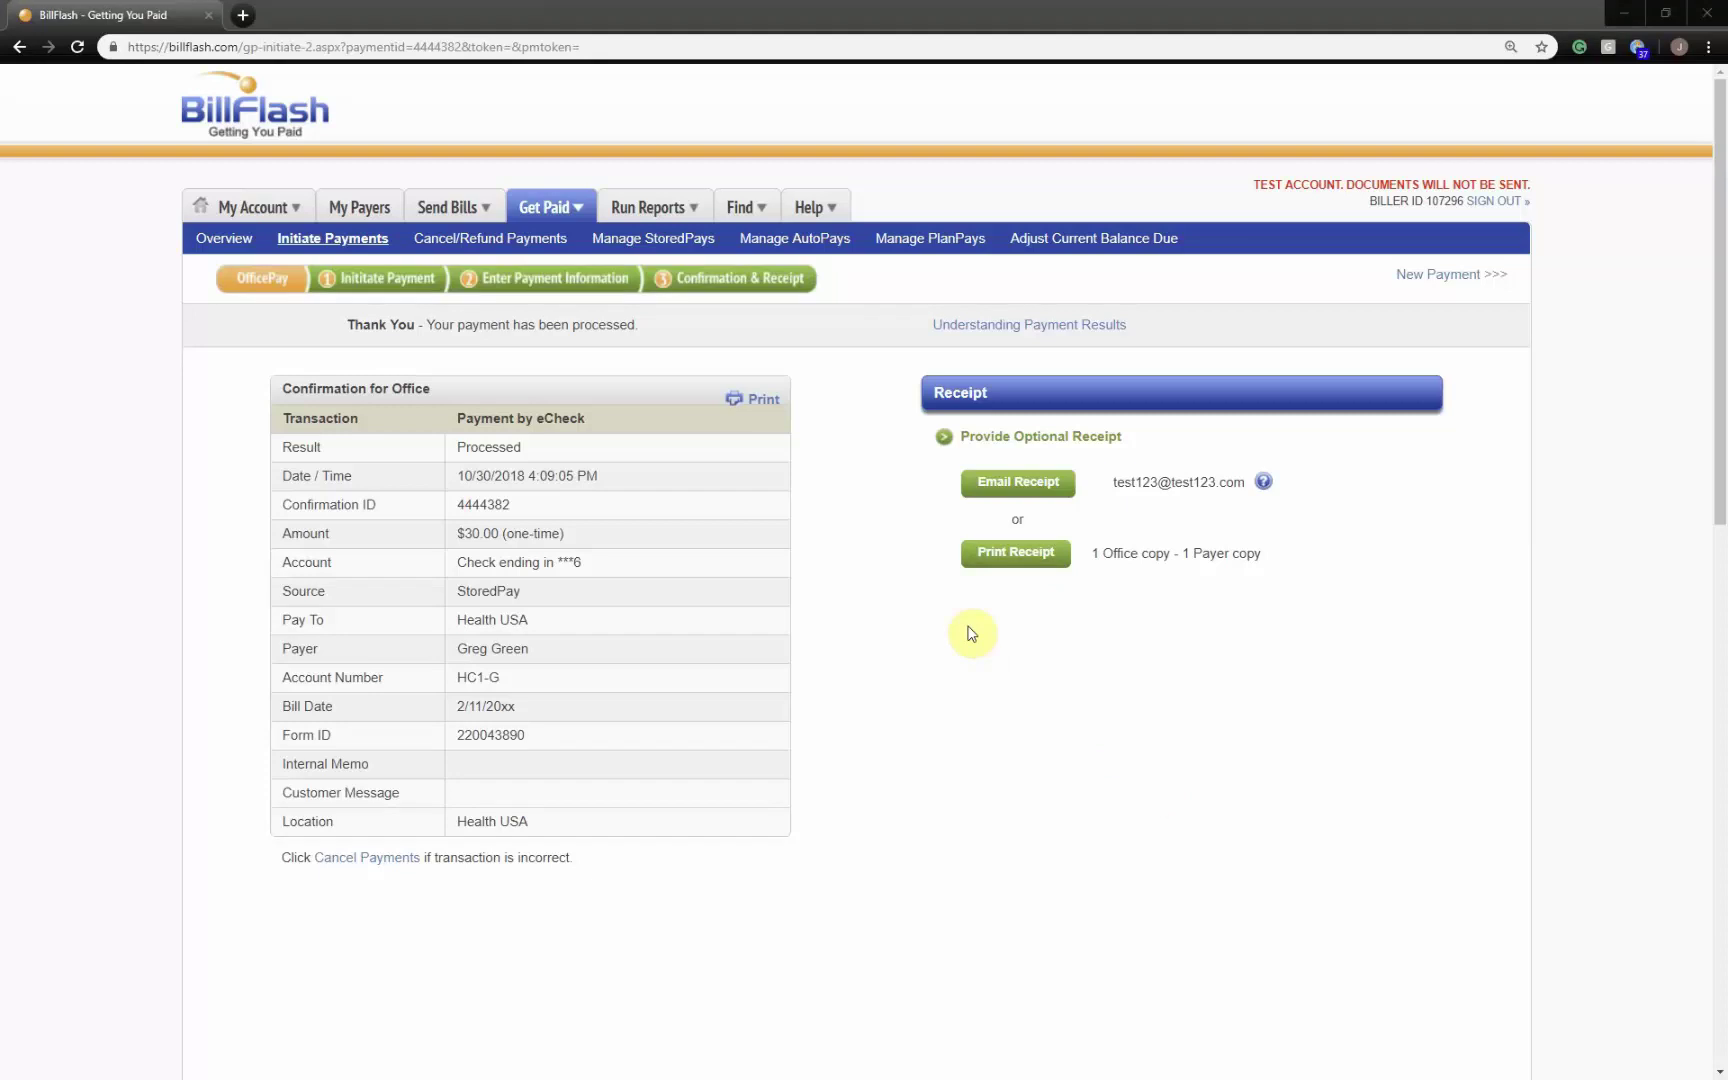
- Start a new unrelated payment for the Health USA sub-account
click(1438, 278)
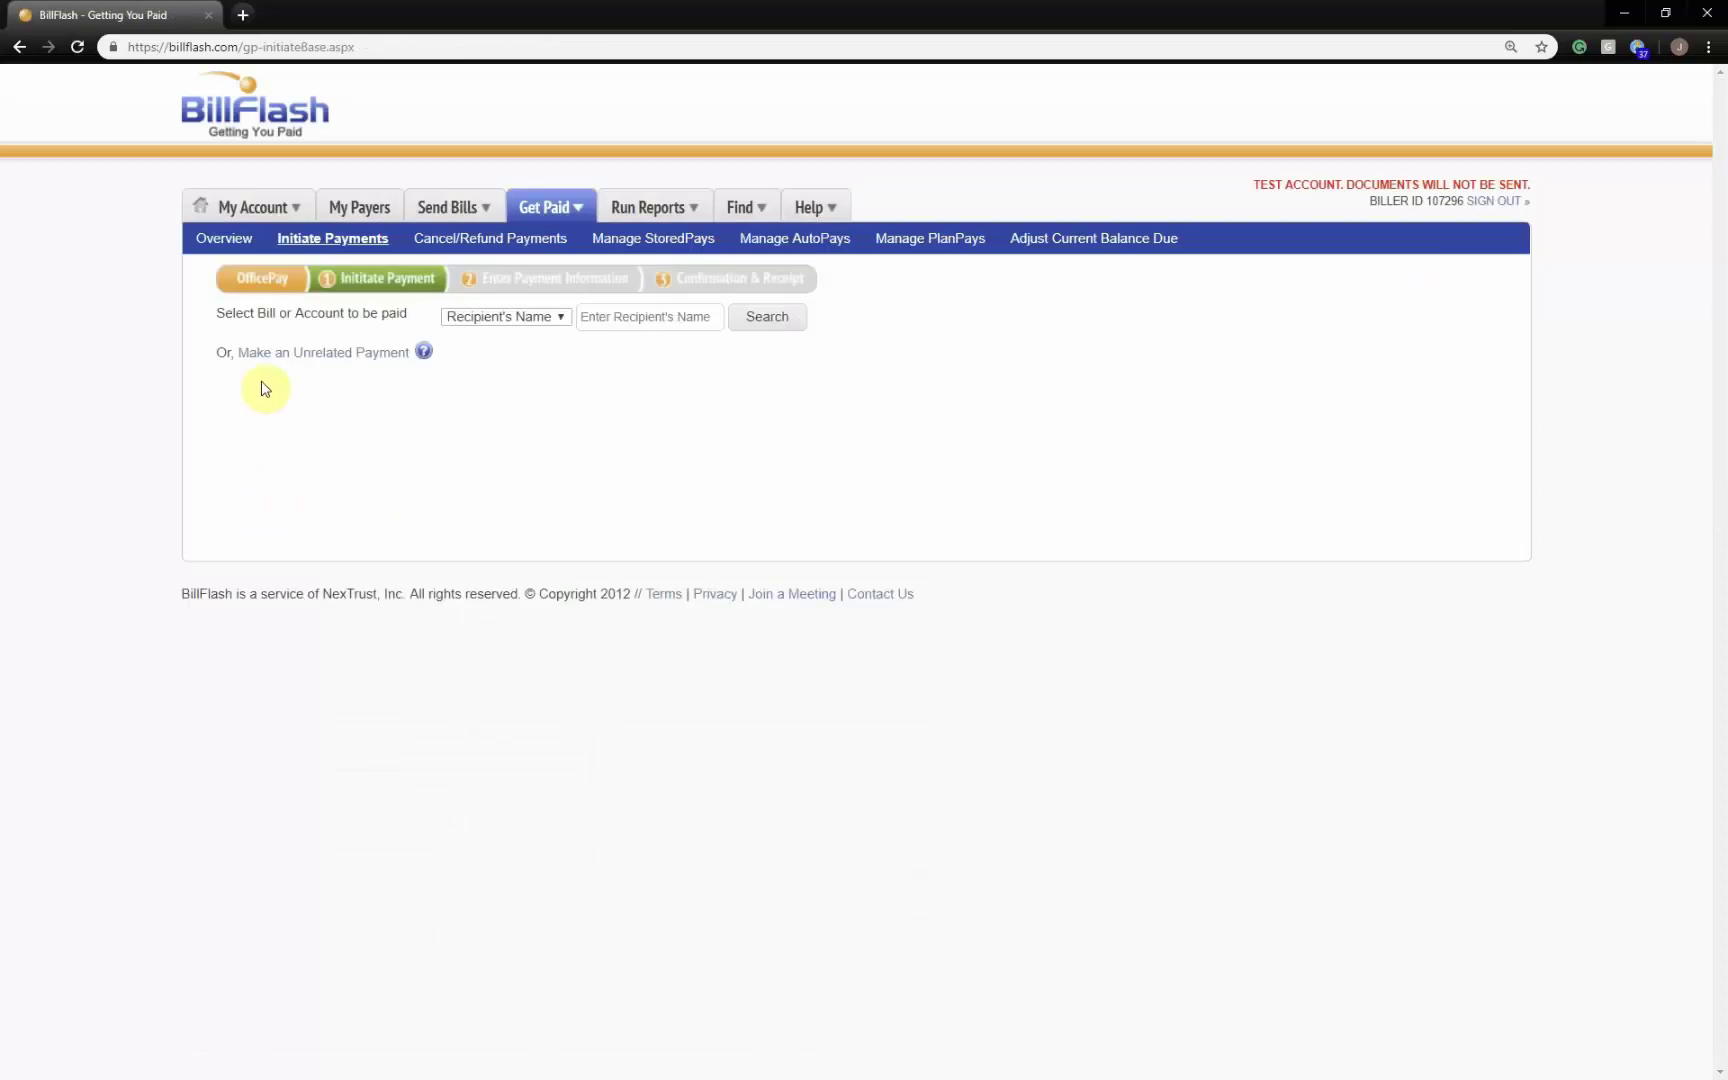
click(370, 362)
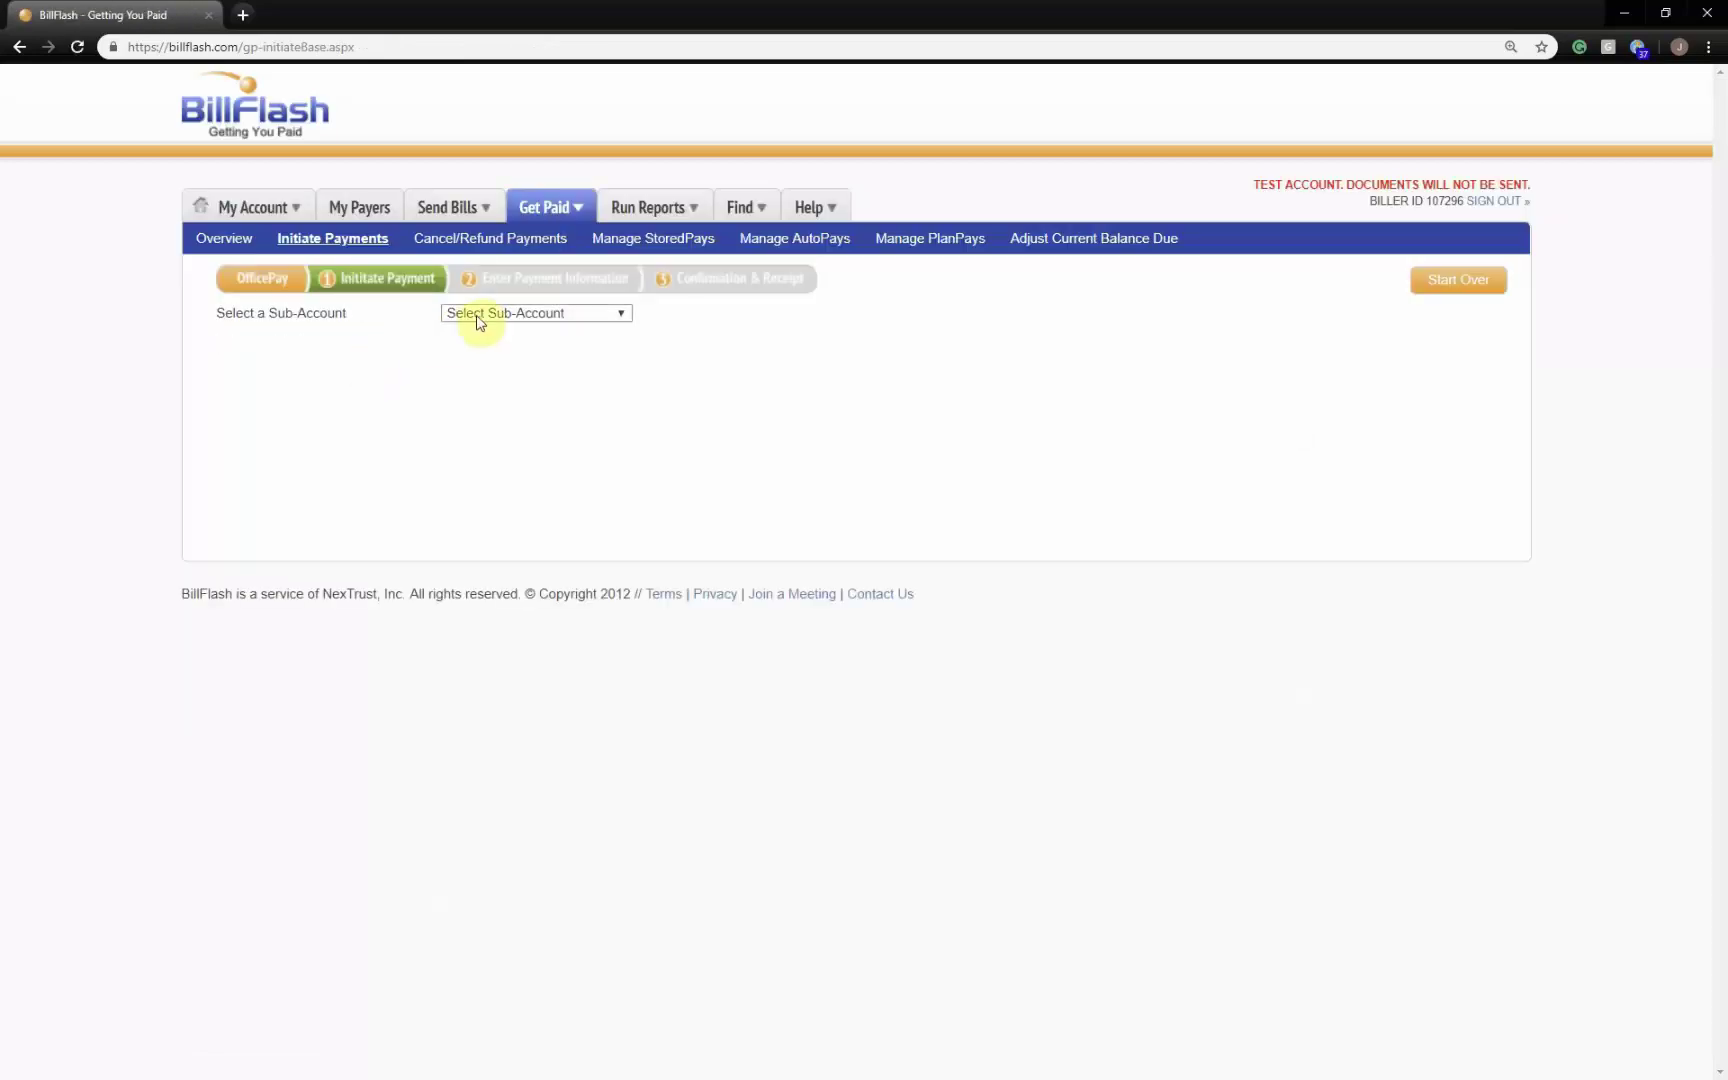
click(478, 316)
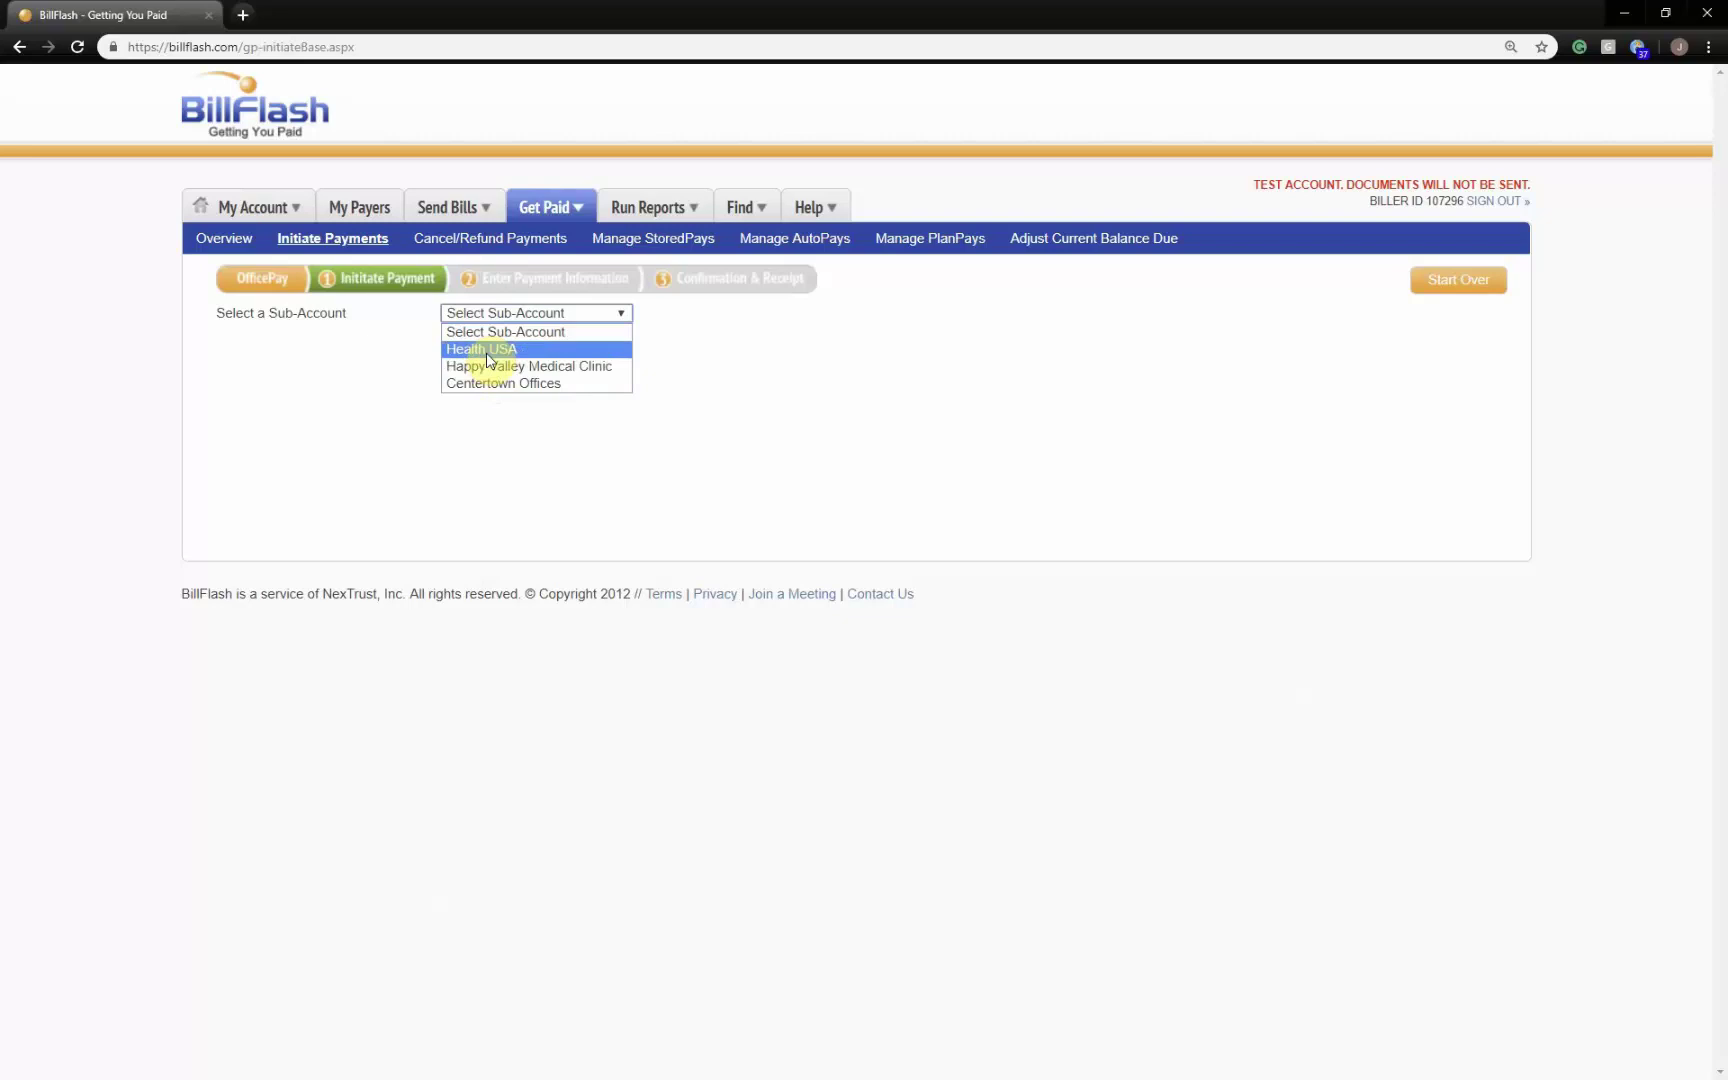
click(492, 350)
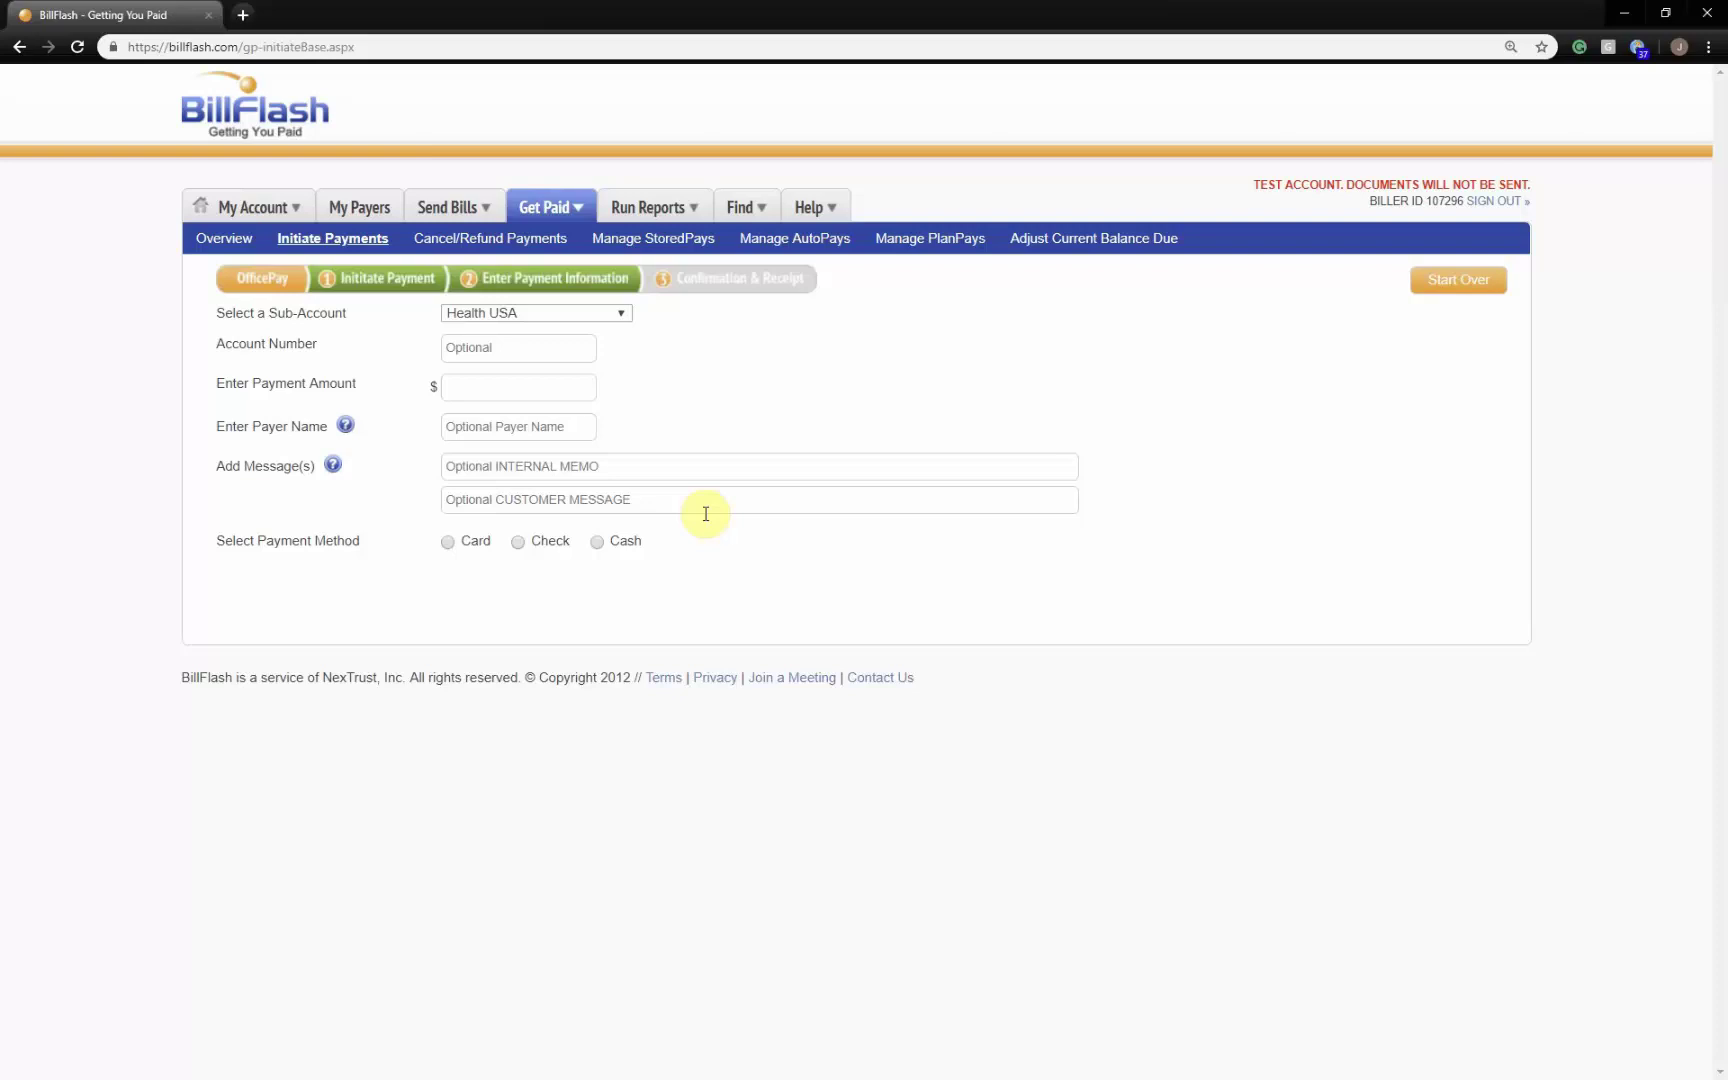
- Fill in the unrelated payment with BCBS as account number and payer name, an amount of $1200, and the internal memo "EOB #4567"
click(534, 354)
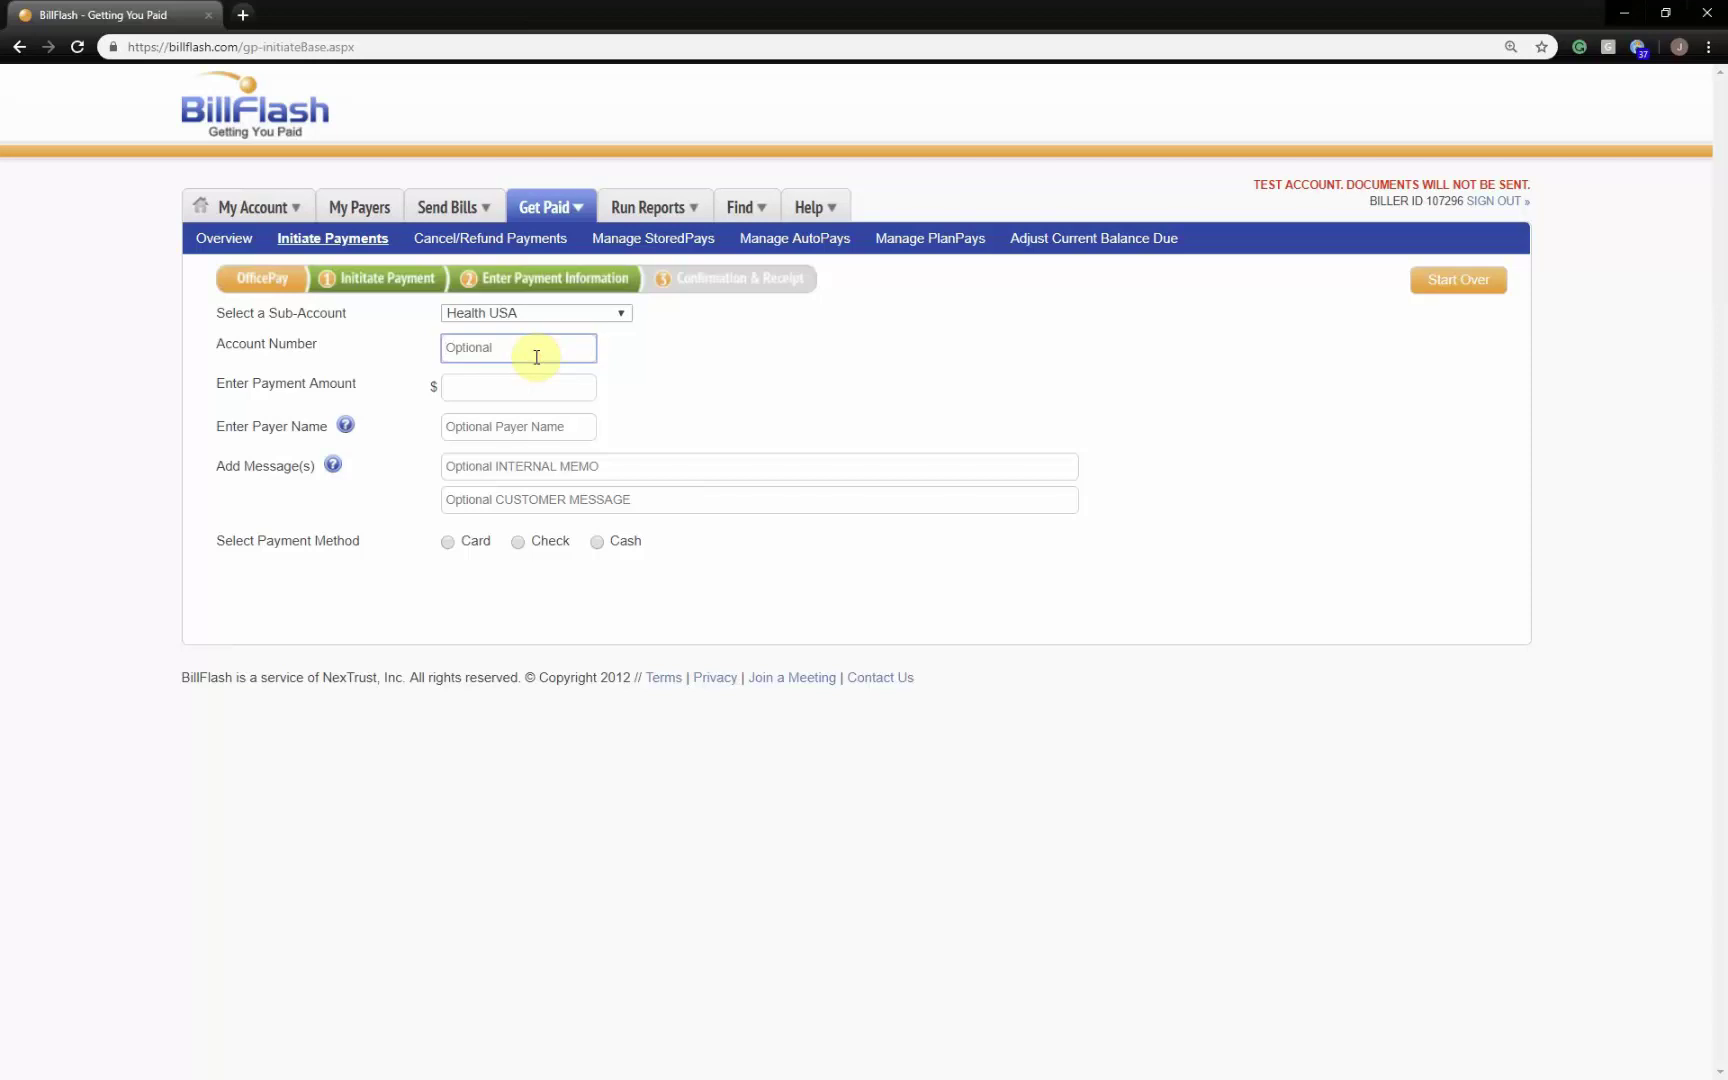
text(BCBS)
key(Tab)
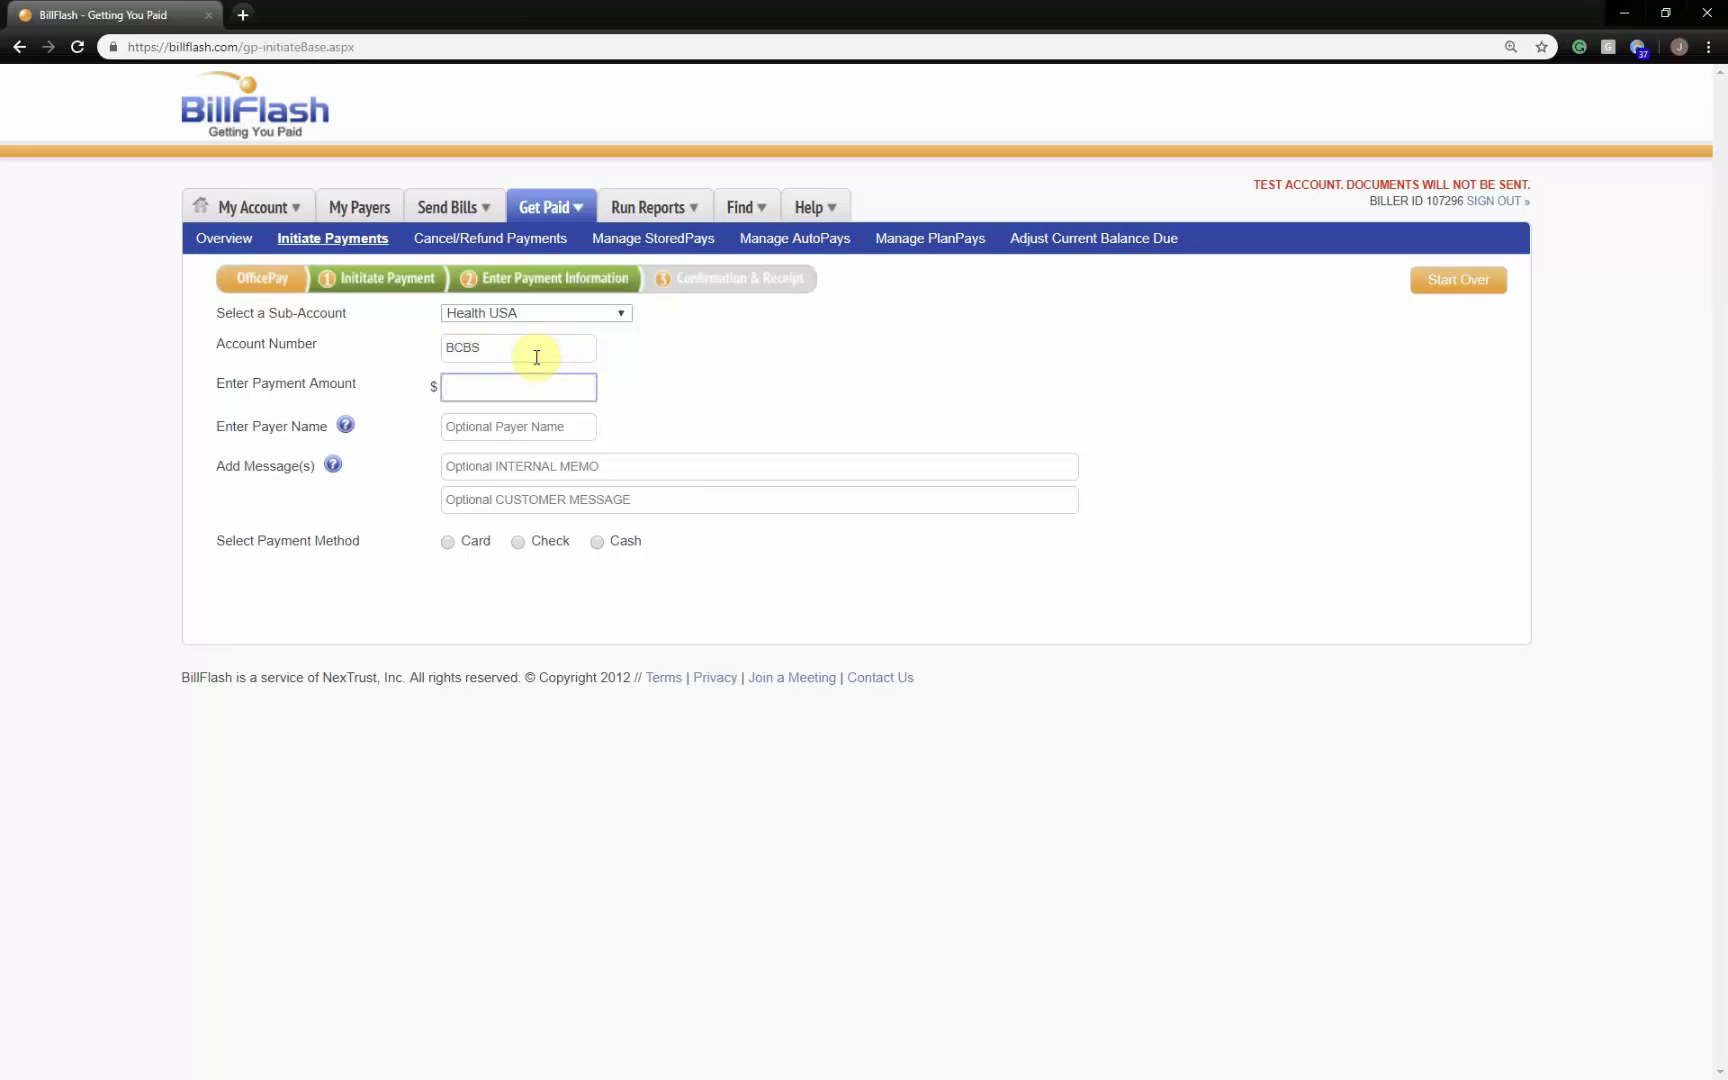
text(1200)
click(542, 428)
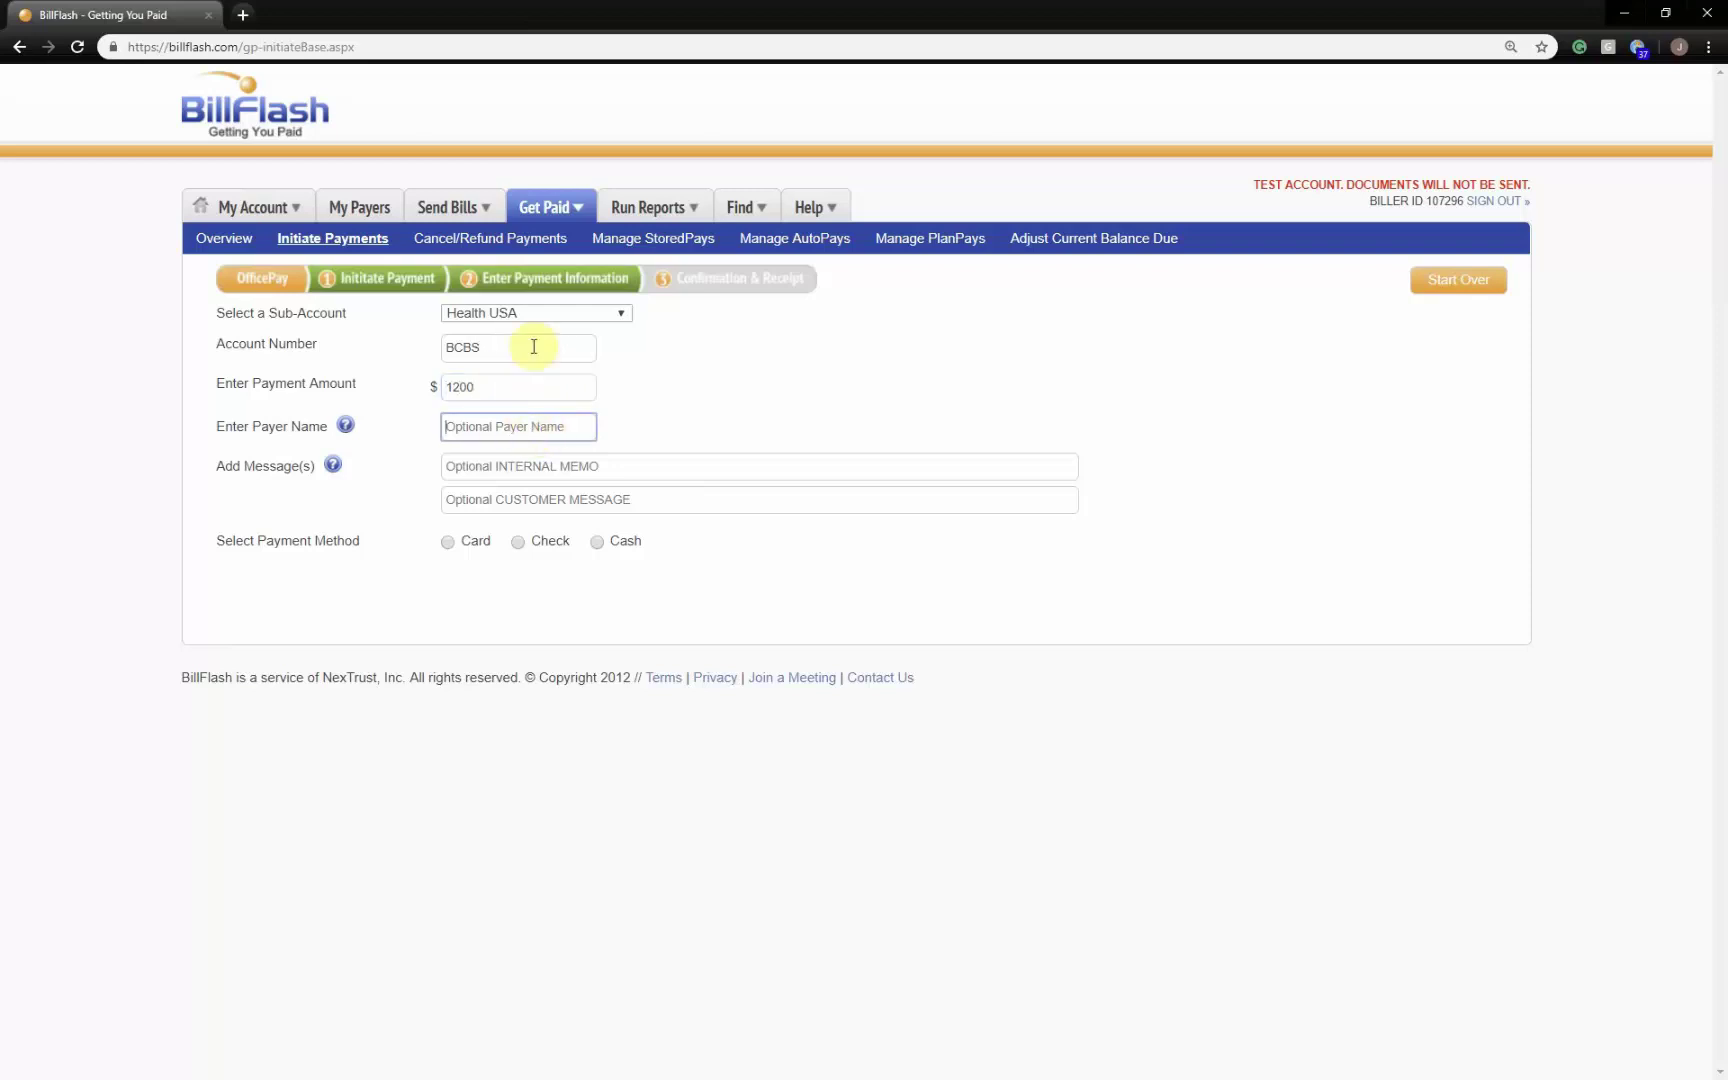
text(BCBS)
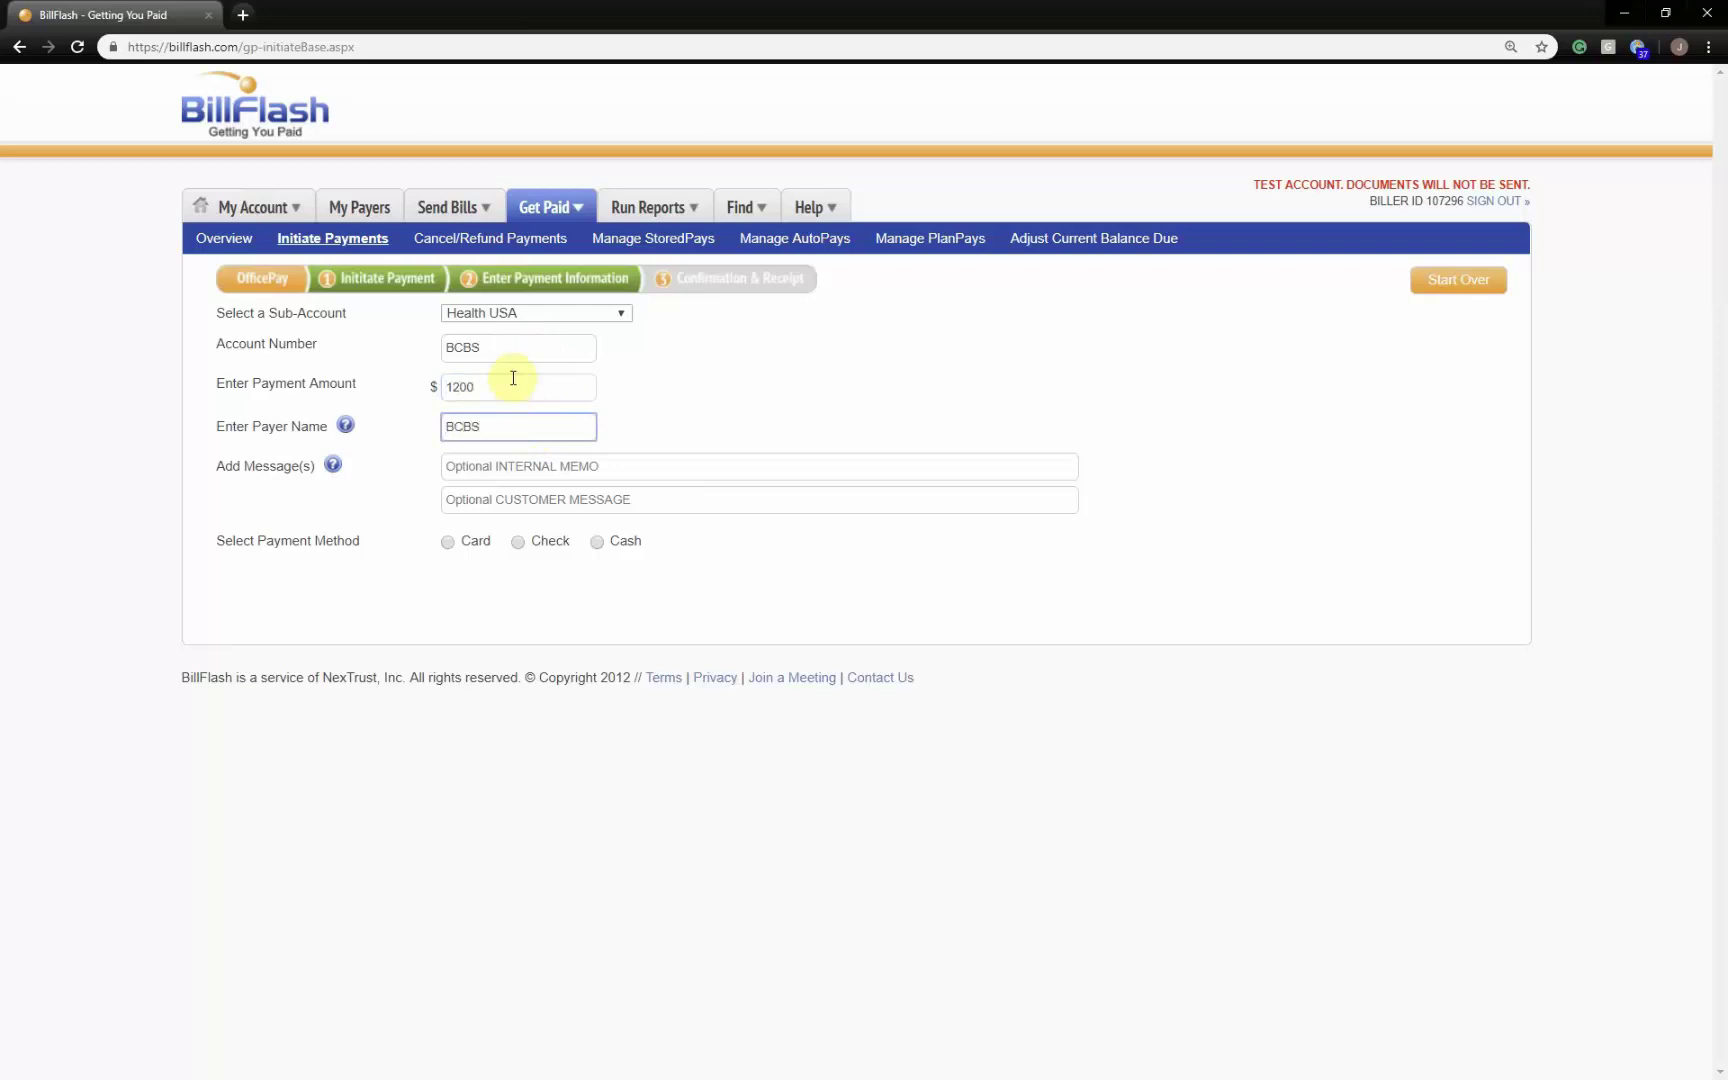
click(536, 466)
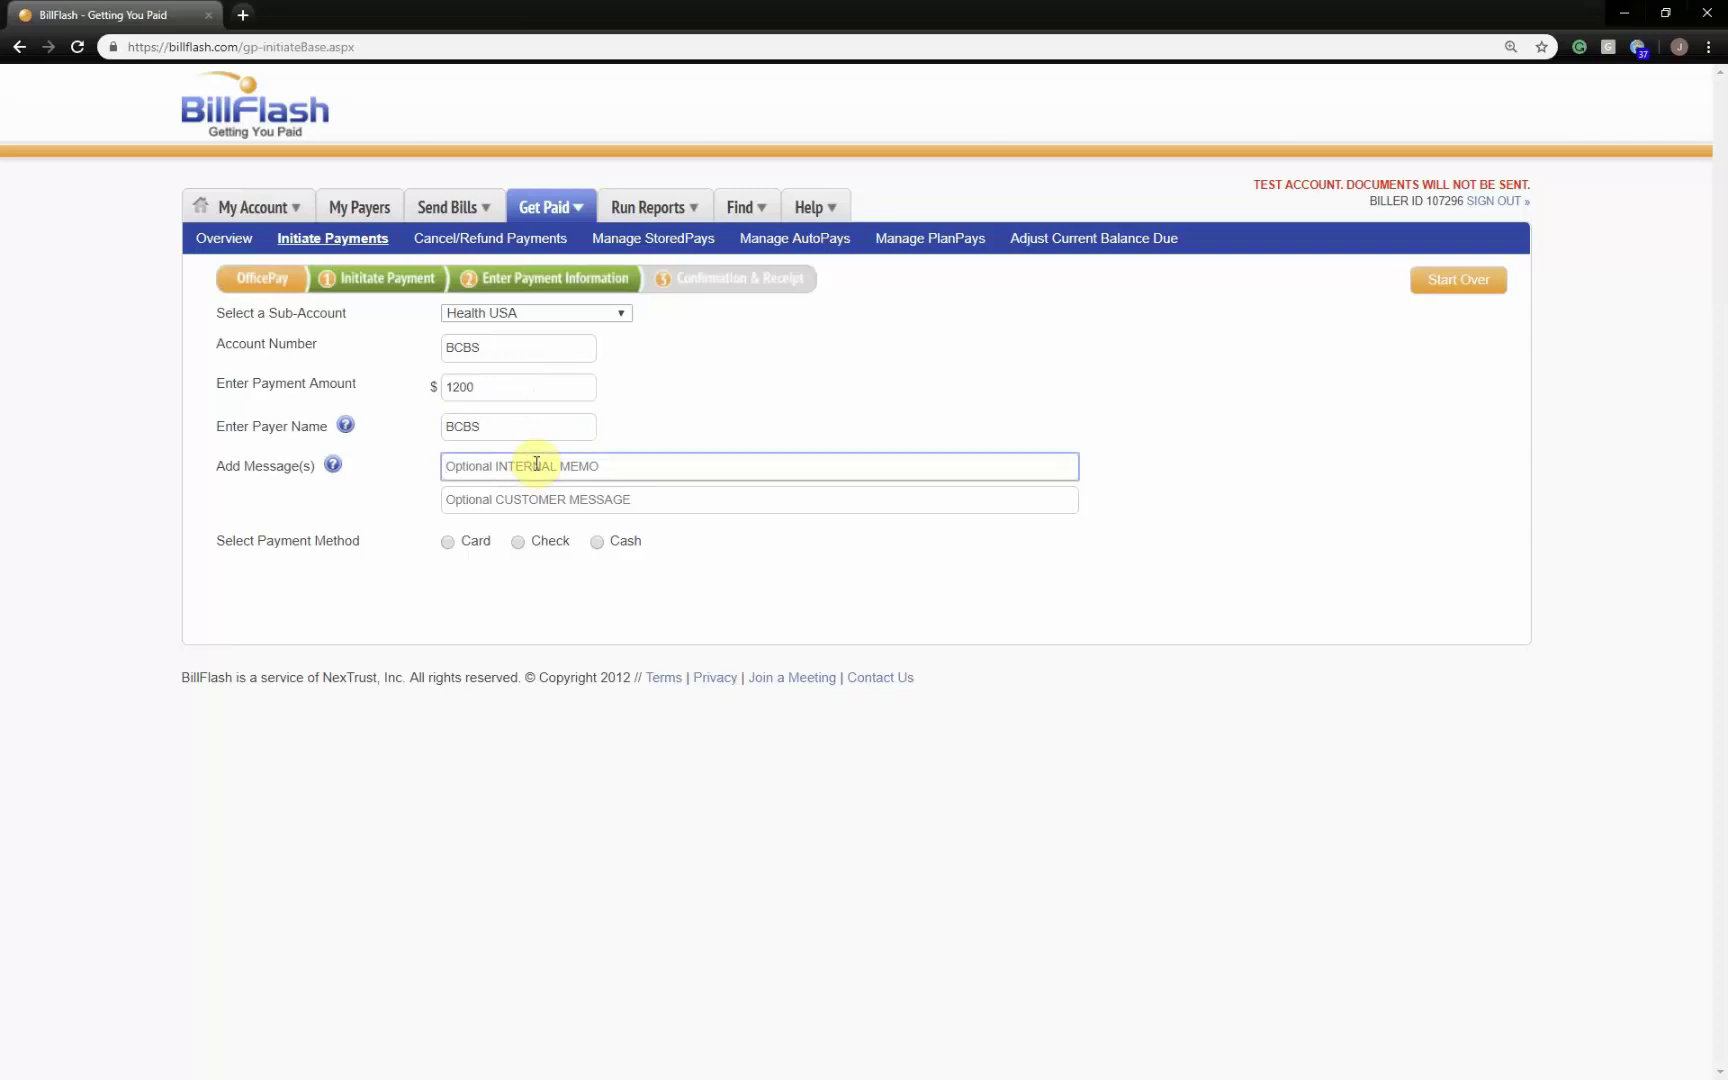
text(EOB #4567)
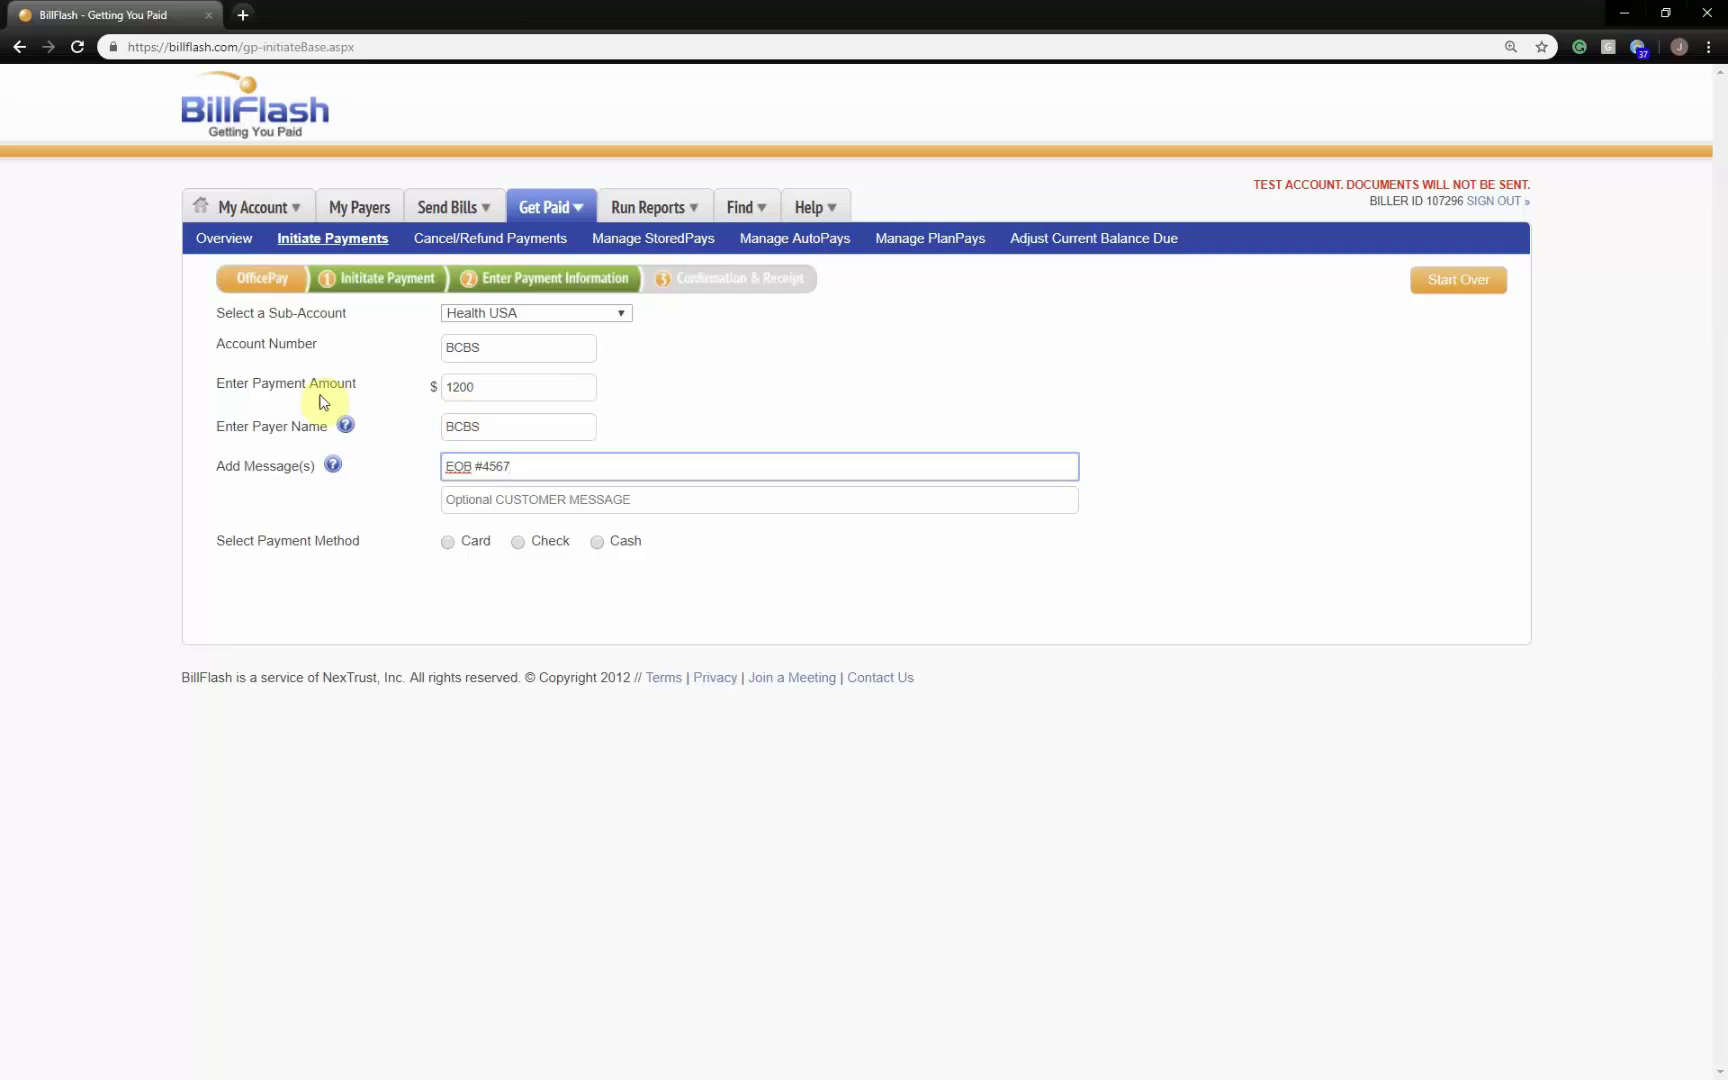
- Begin adding a StoredPay for the mom account in Health USA's payer list
click(362, 206)
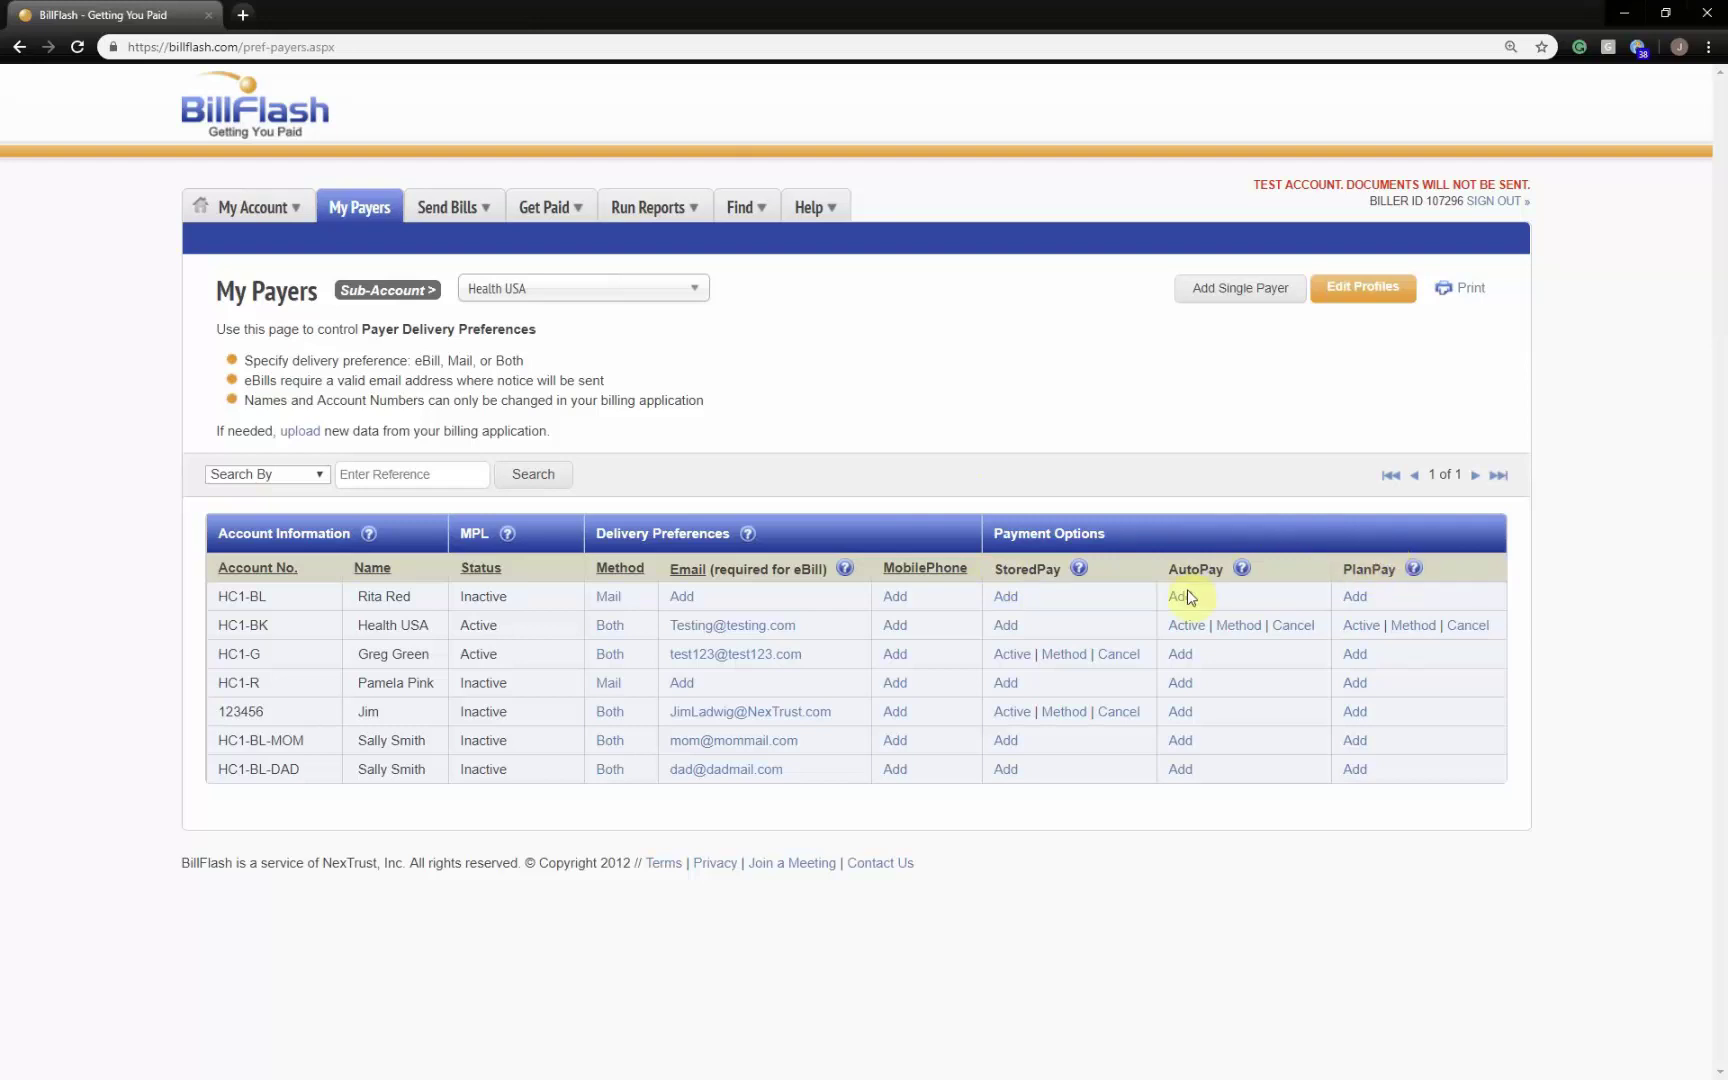
click(1006, 741)
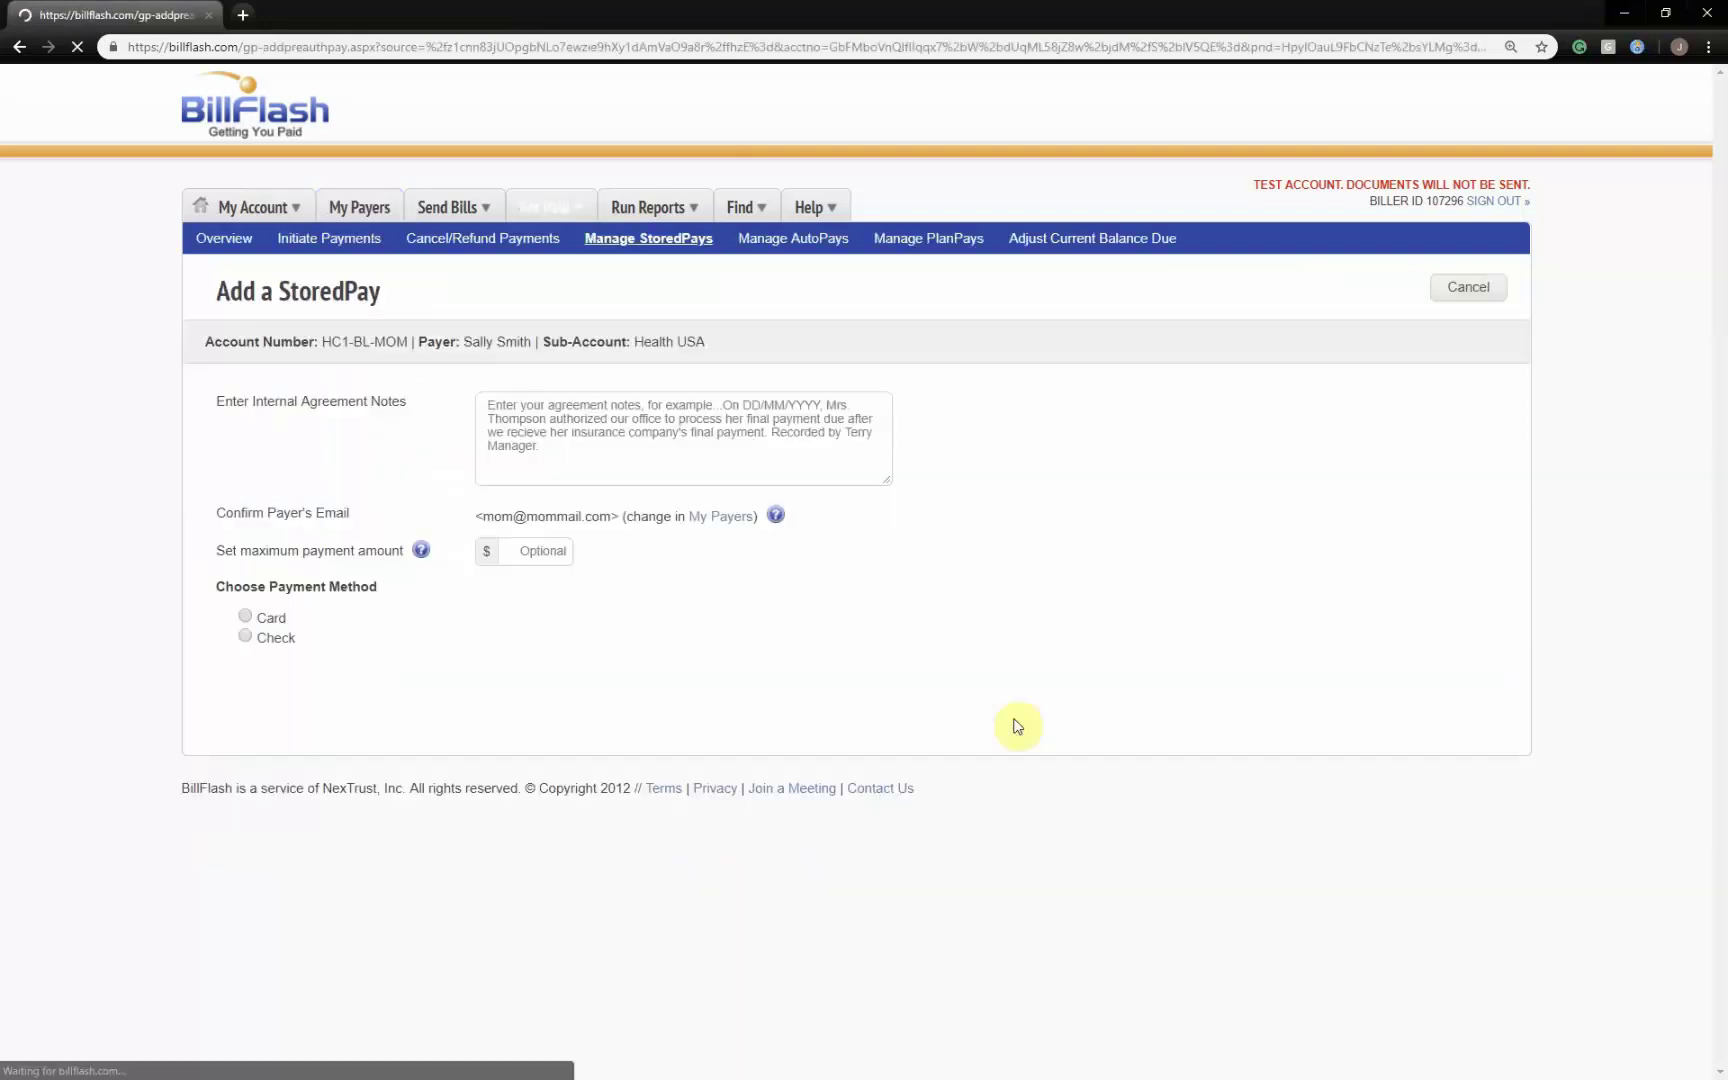
click(527, 412)
- Set the StoredPay's maximum payment amount to $500 and choose Card with keyed-in card information as the payment method
click(550, 551)
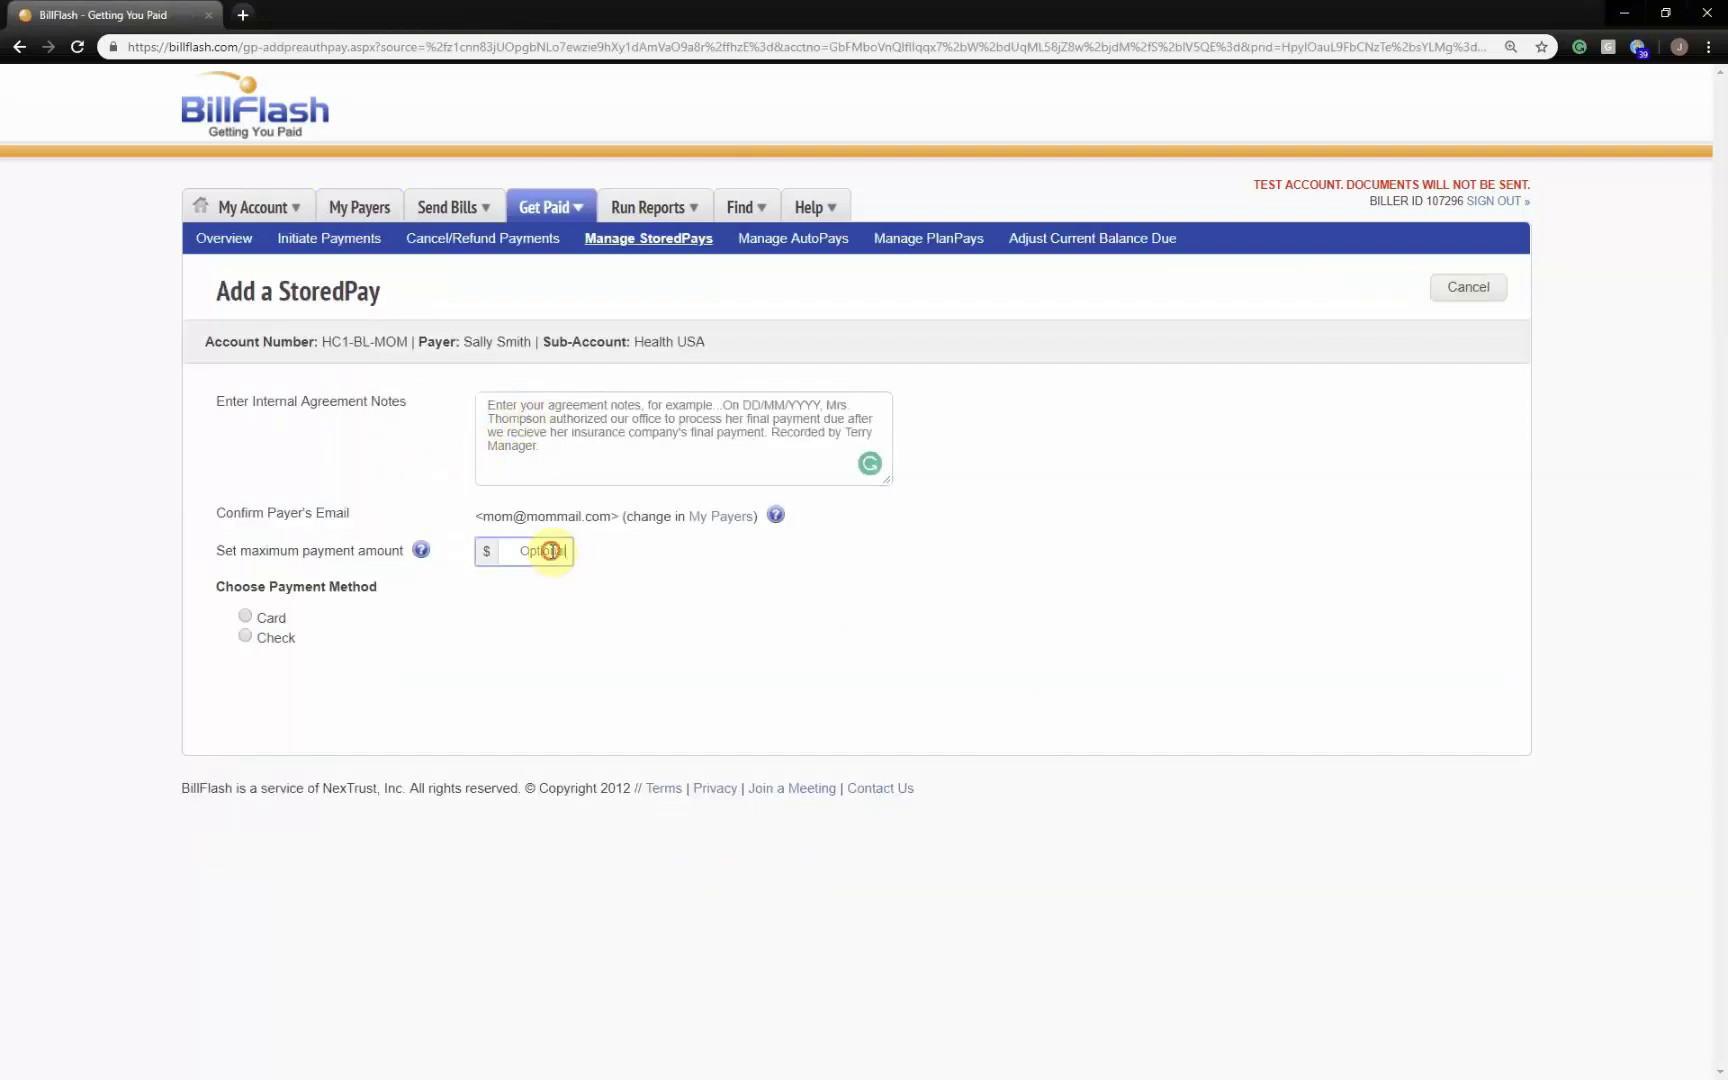
text(500)
click(247, 616)
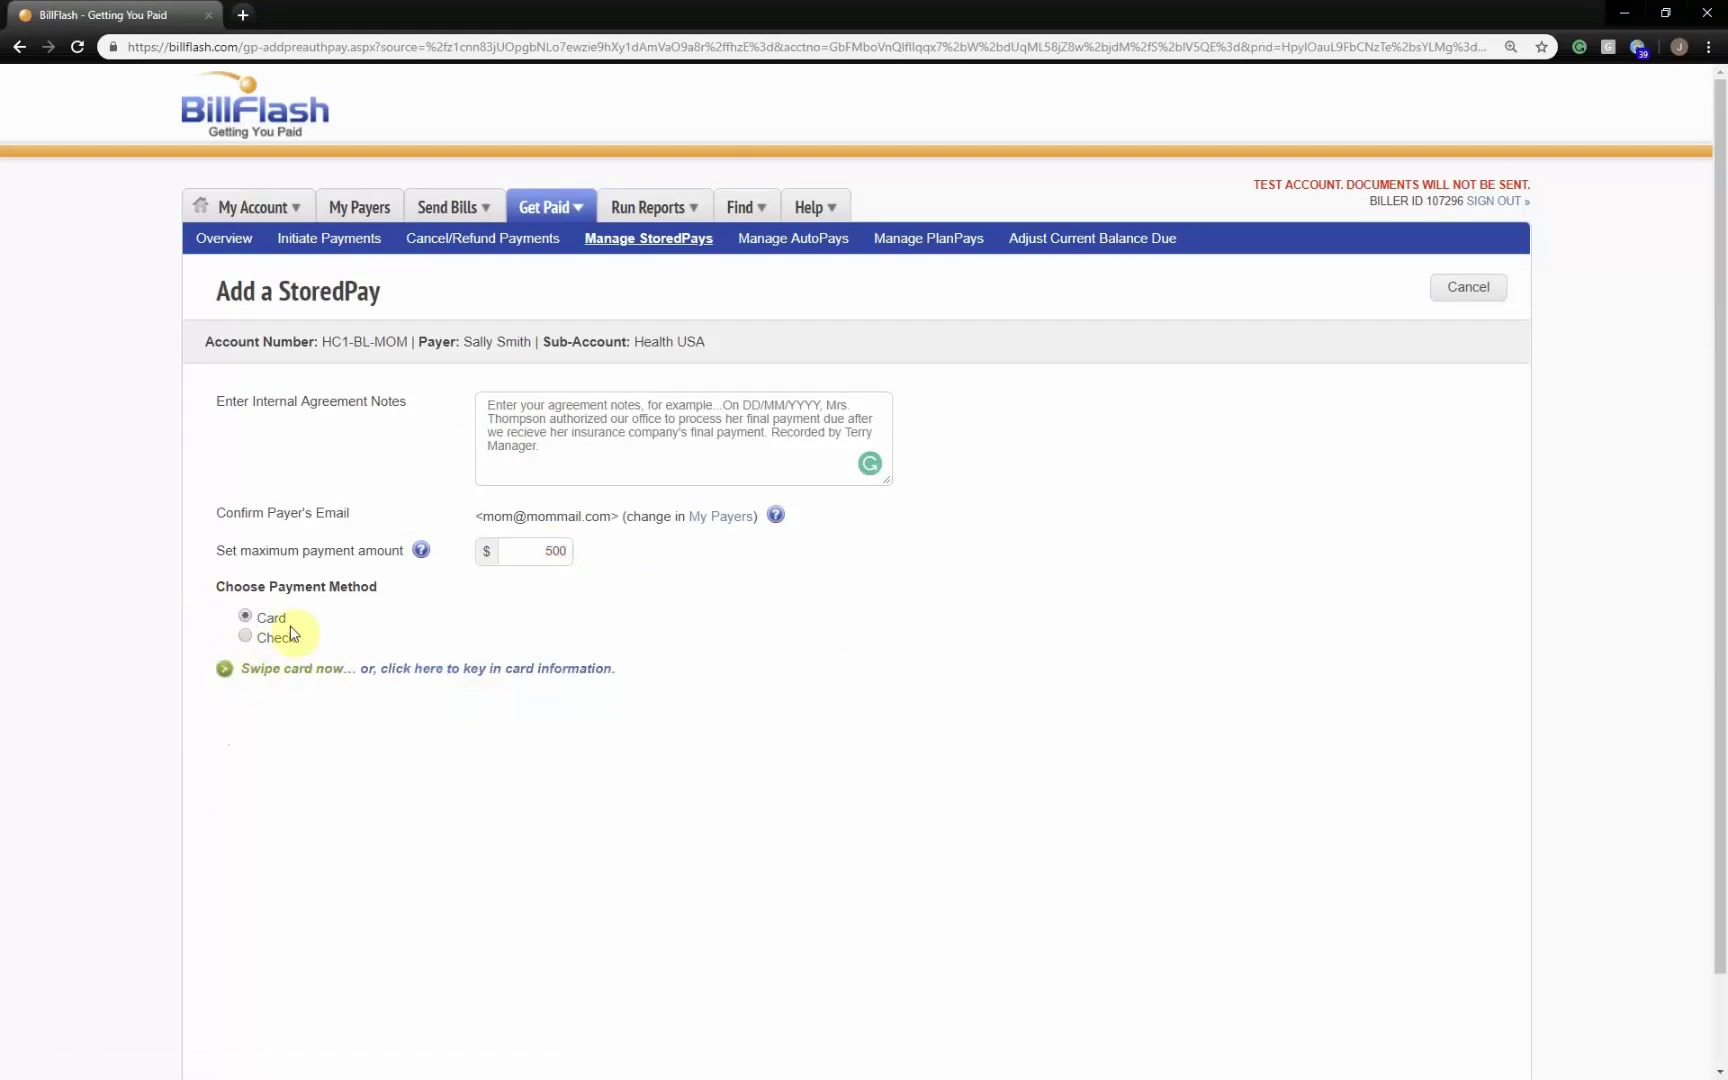
click(405, 664)
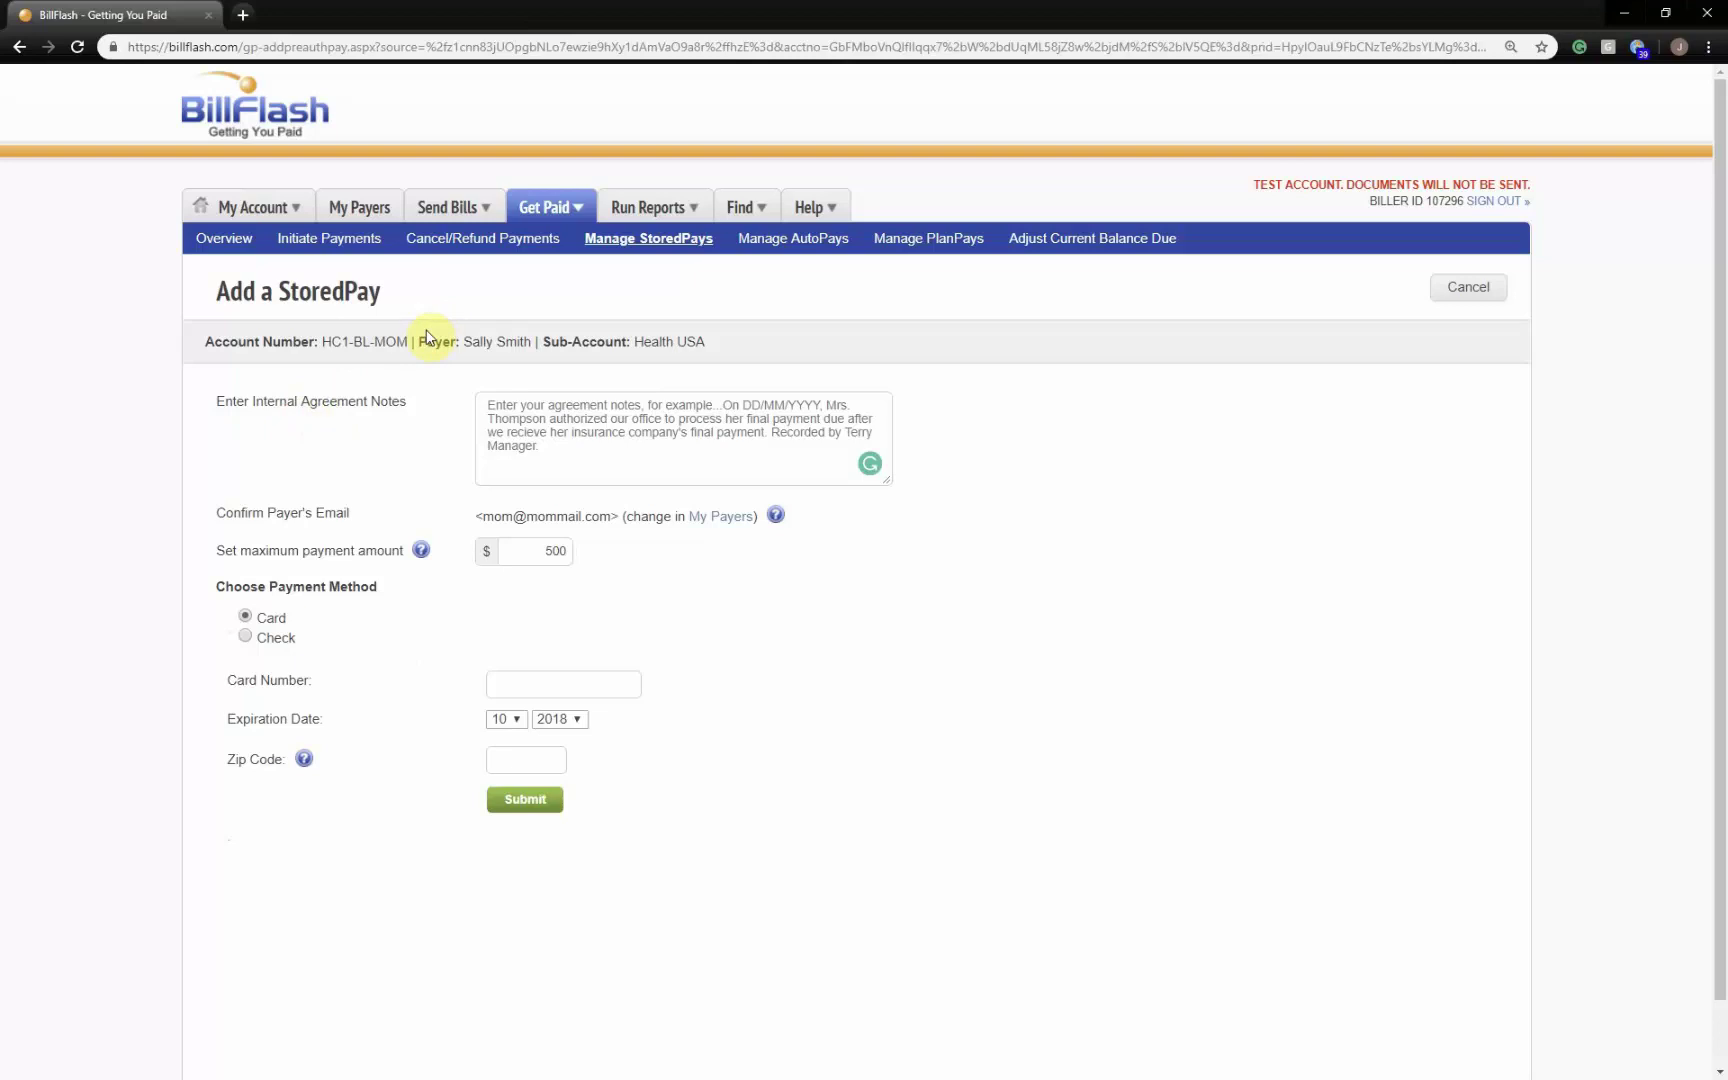
- Cancel the StoredPay being added and begin adding a PlanPay for the fifth payer in Health USA's payer list
click(1462, 289)
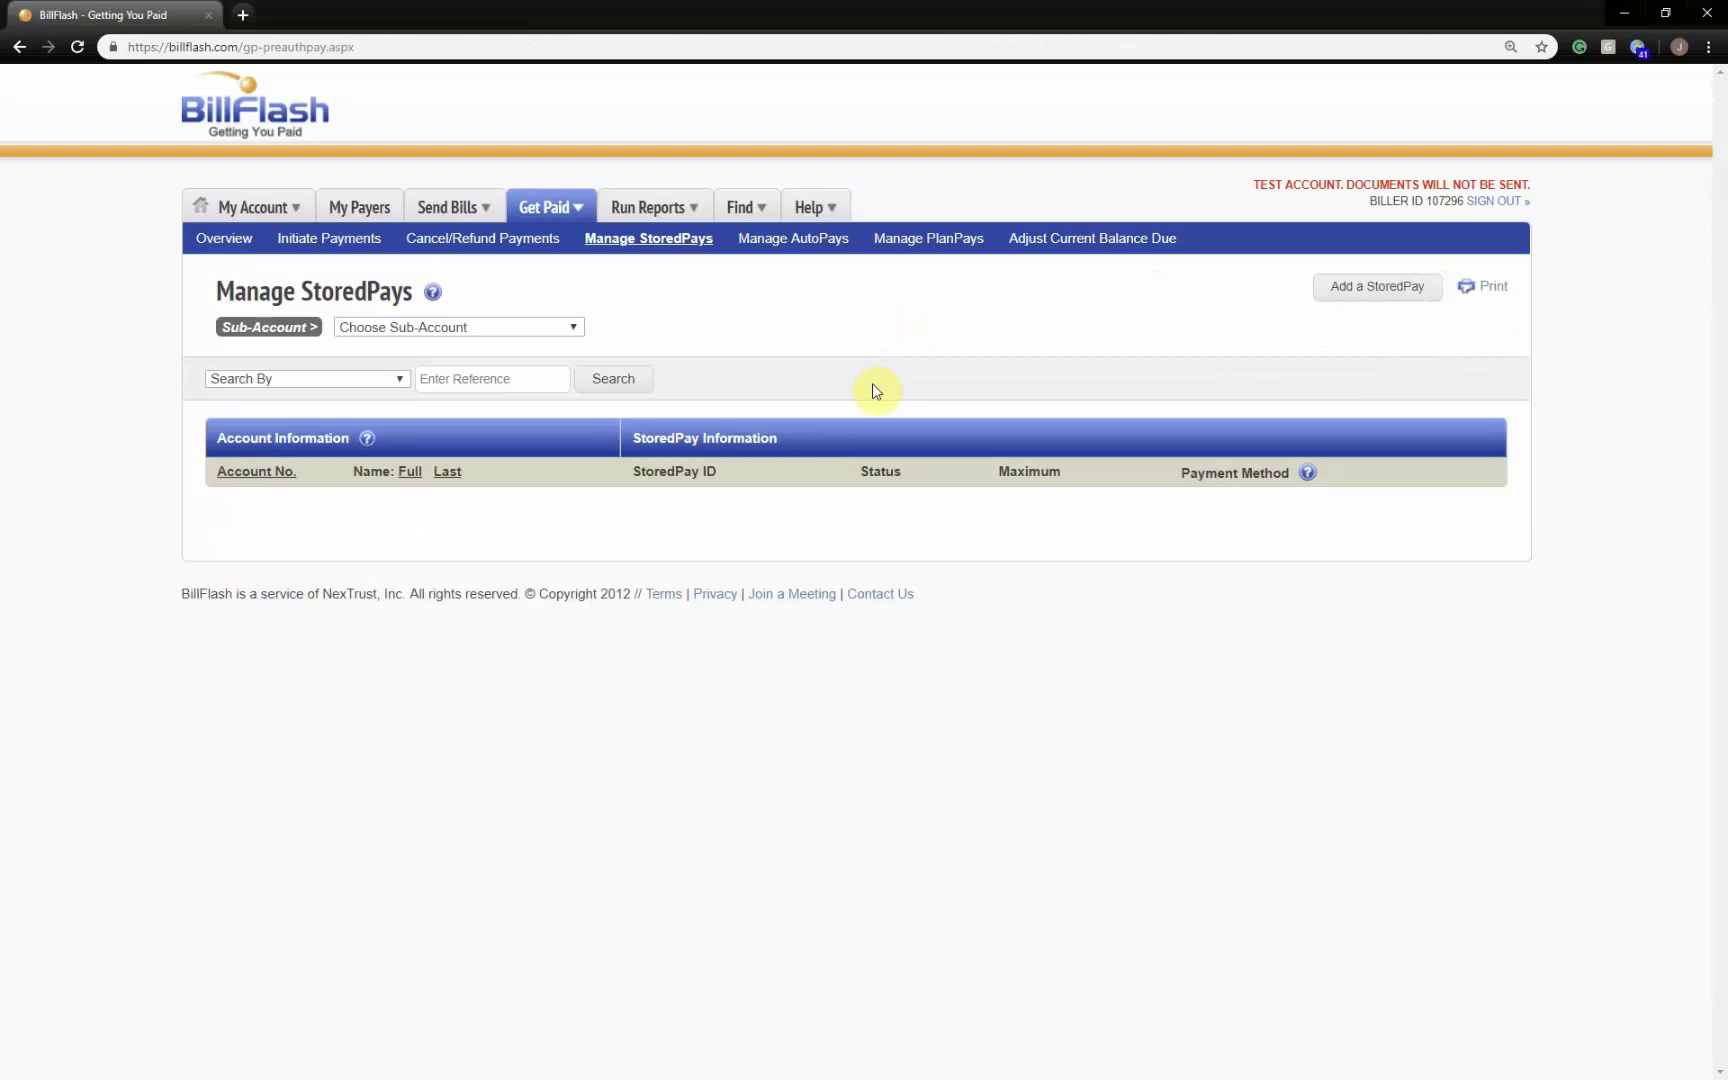
click(373, 208)
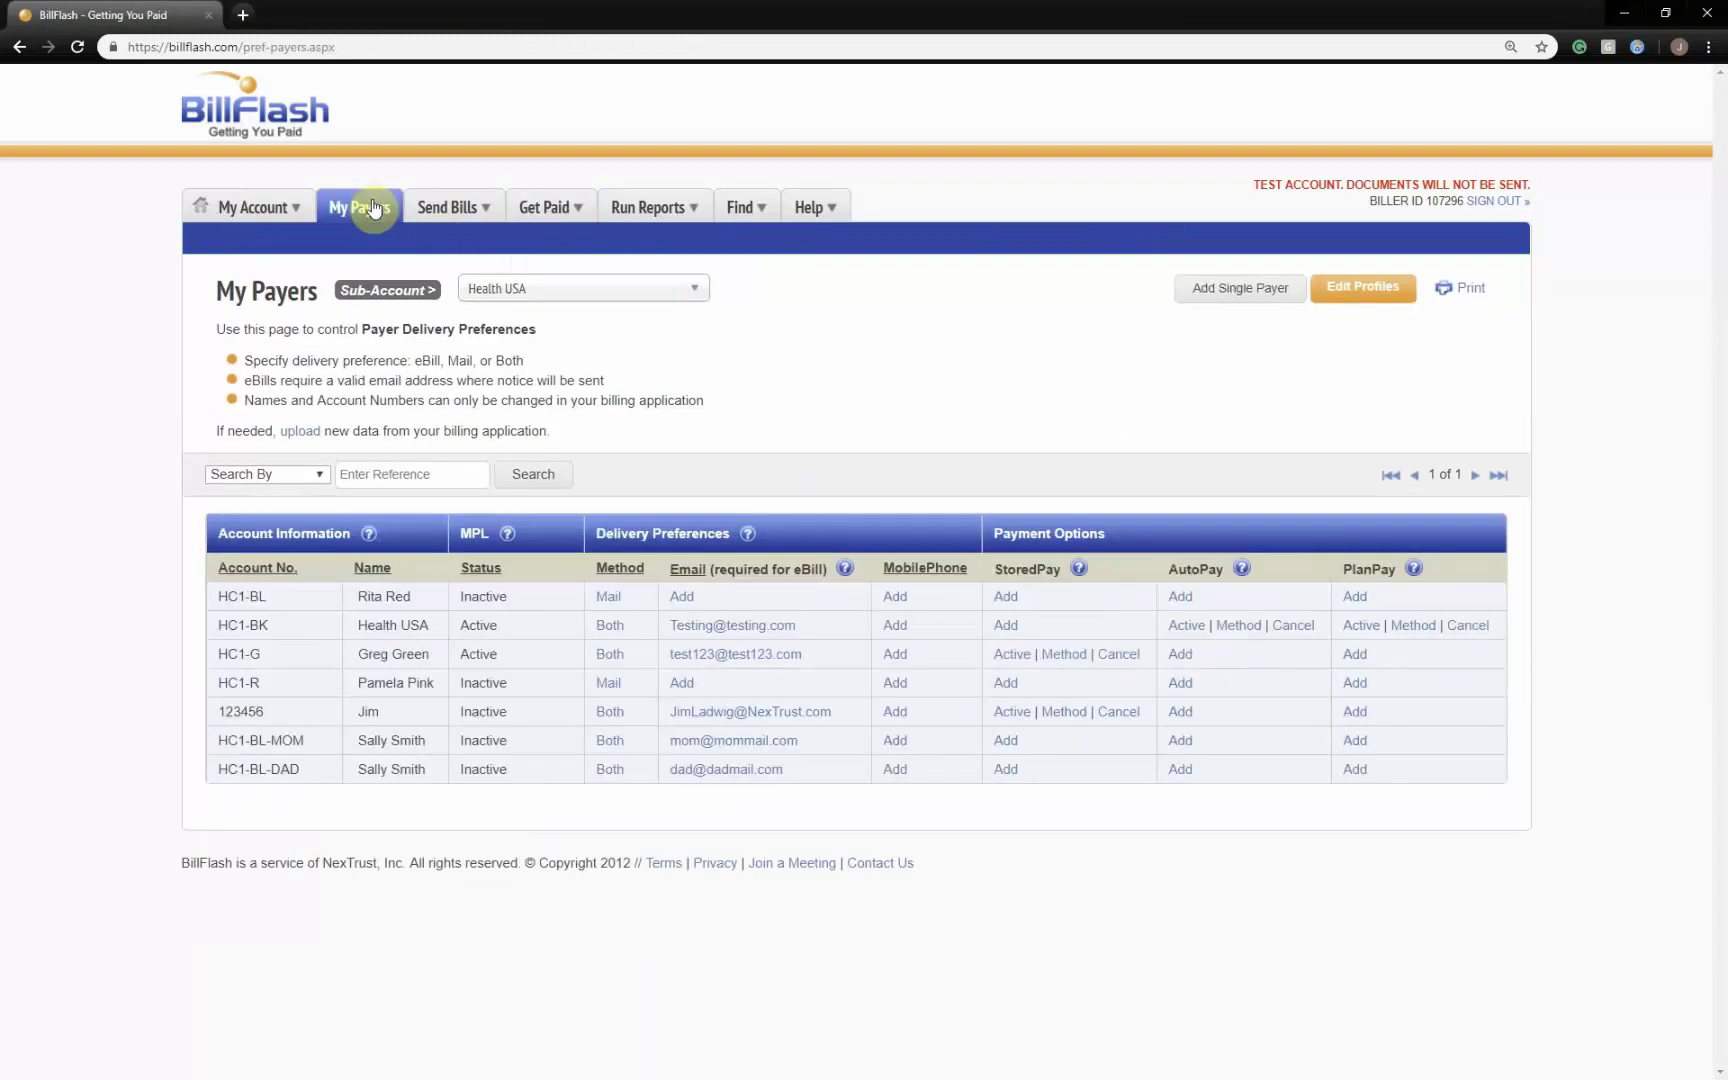
click(1358, 712)
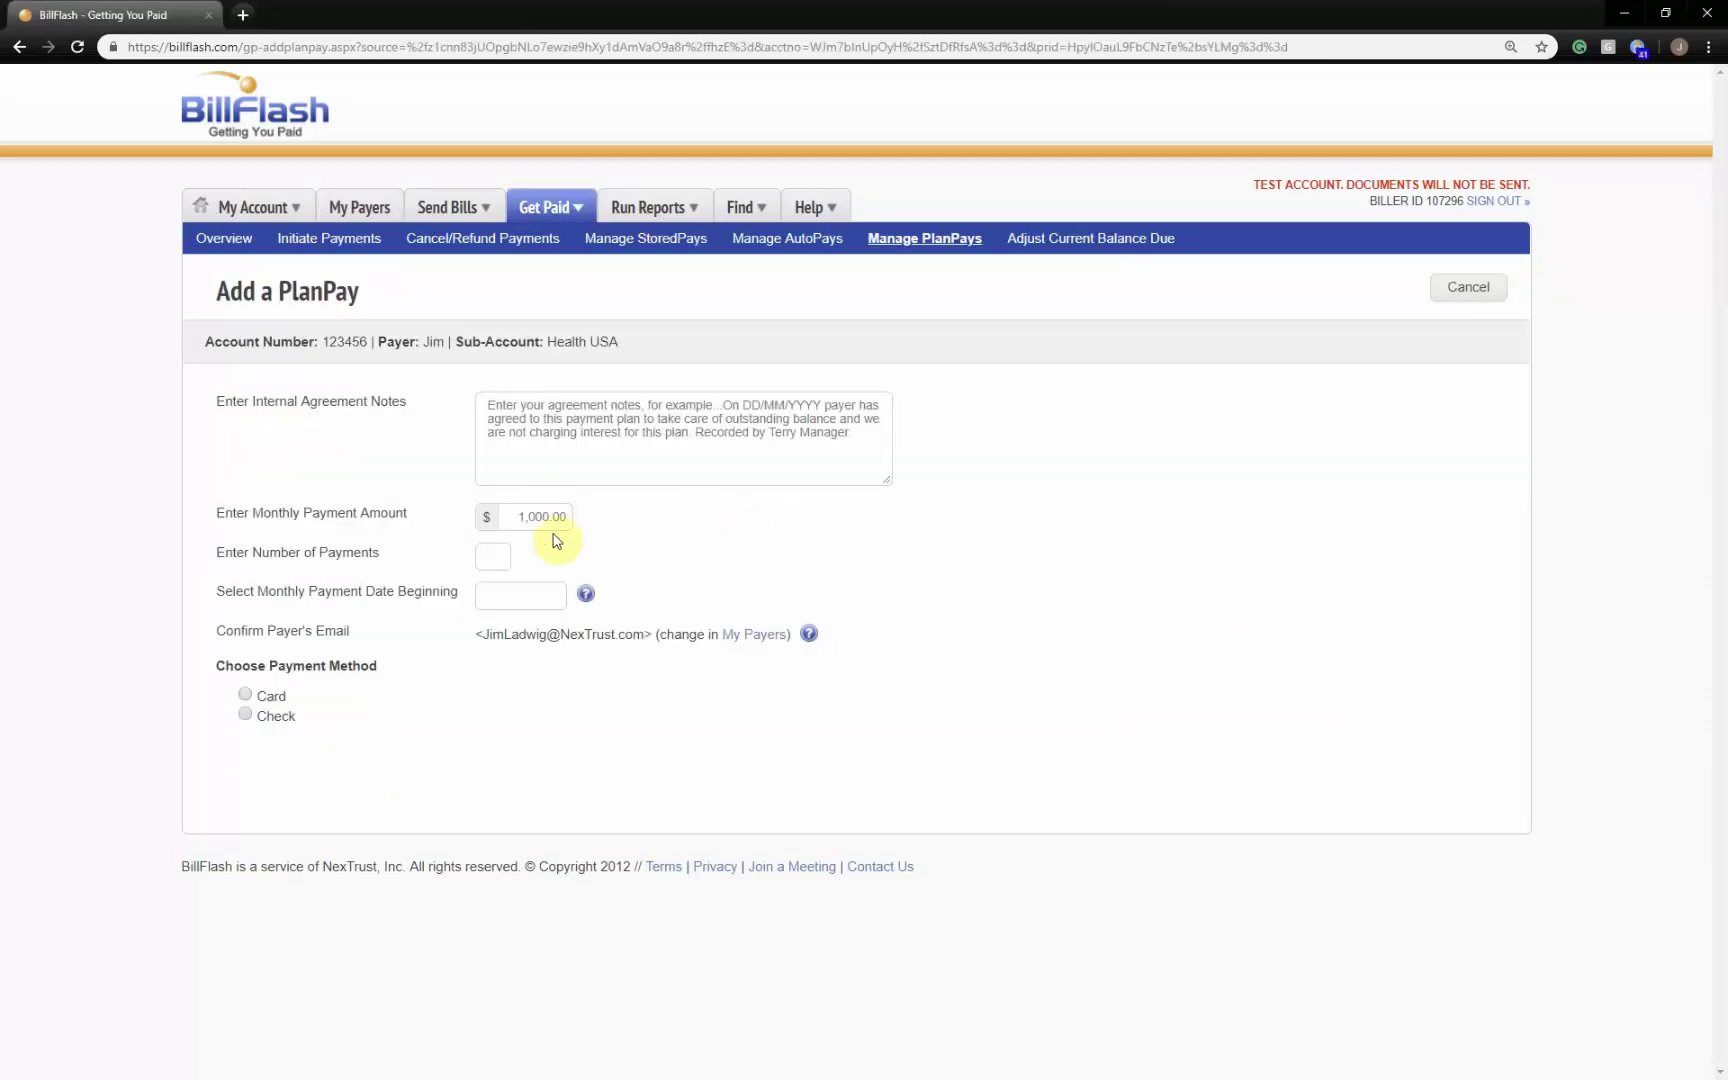
- Set the PlanPay to $100 per month for 10 payments, beginning November 1, 2018
click(545, 515)
text(100)
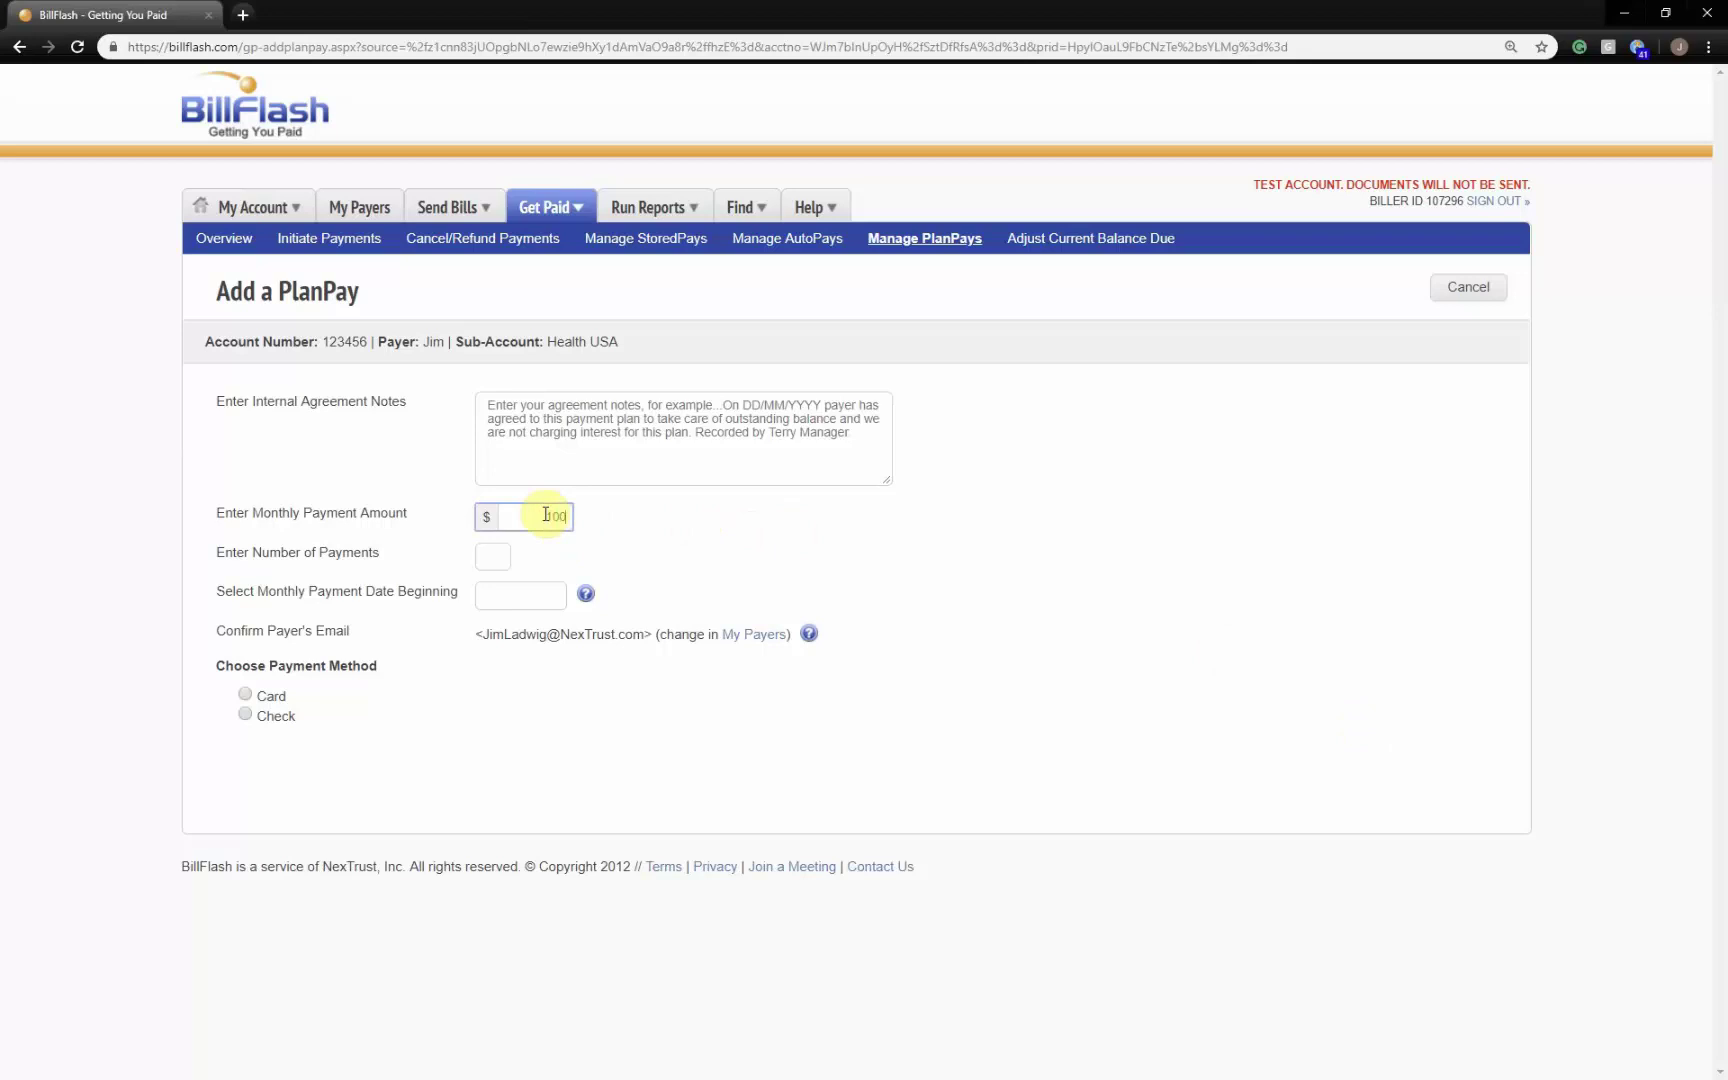
click(492, 555)
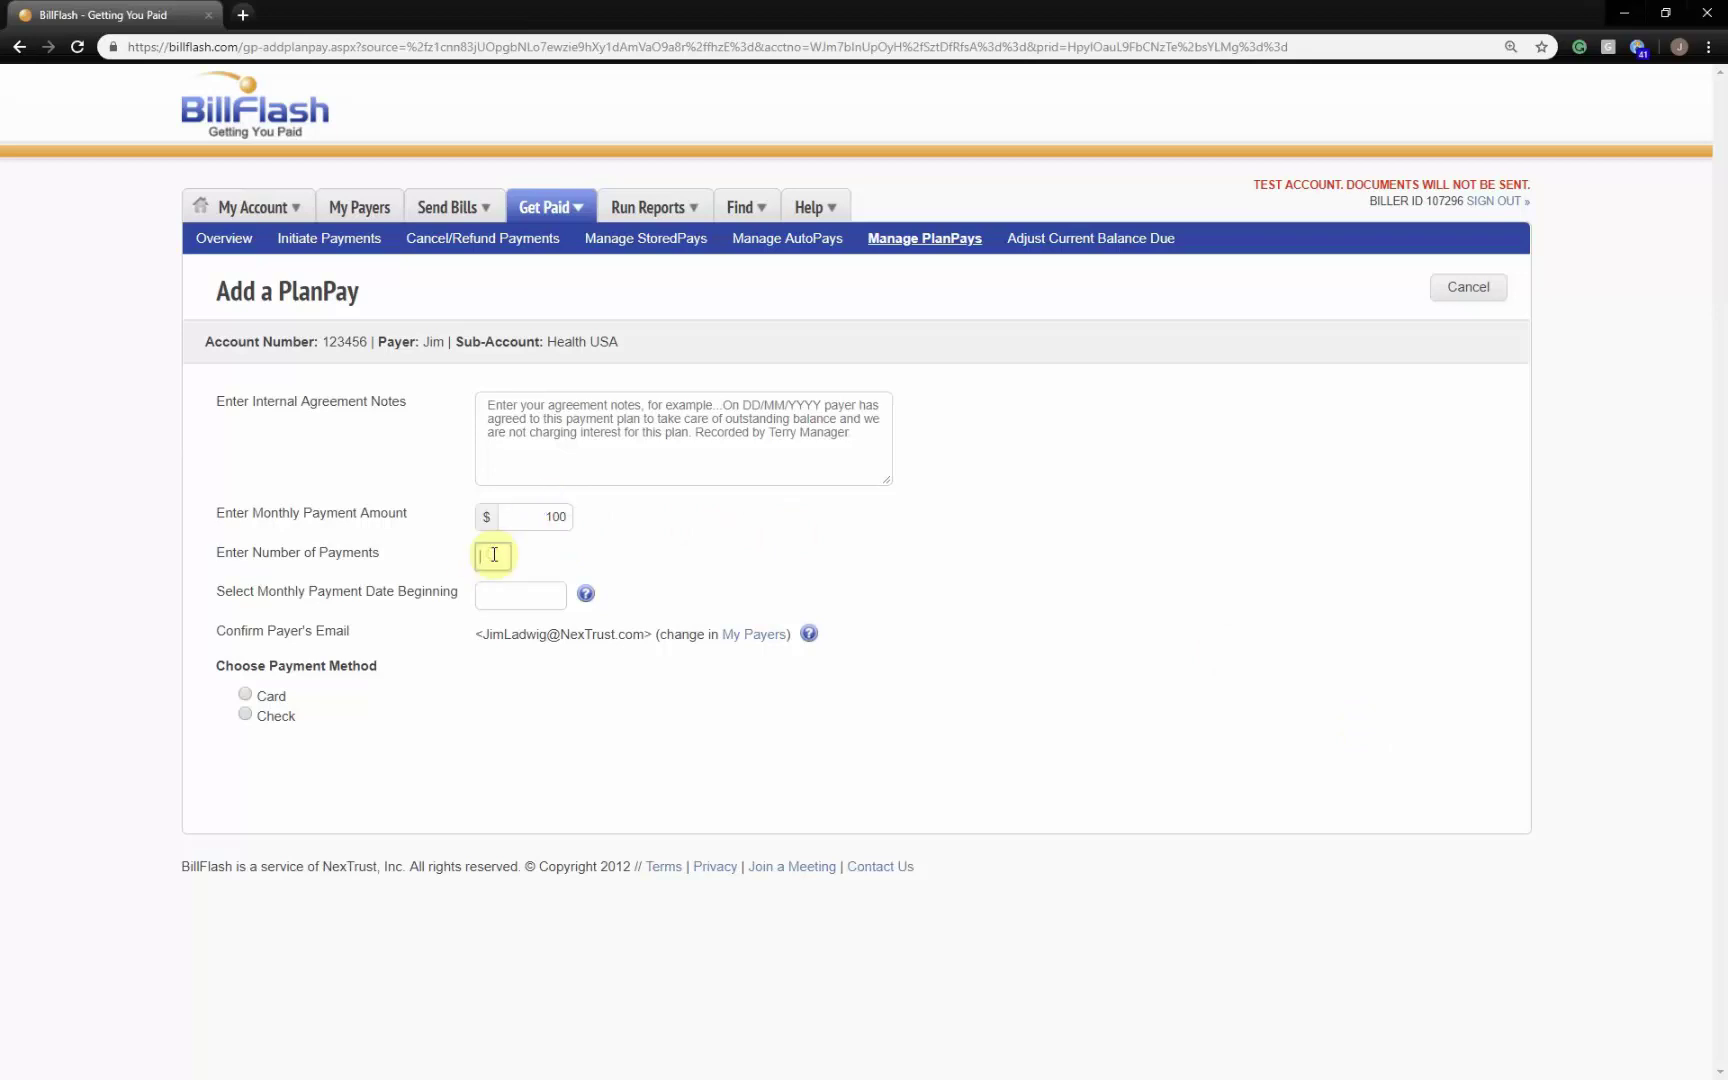
text(10)
click(508, 597)
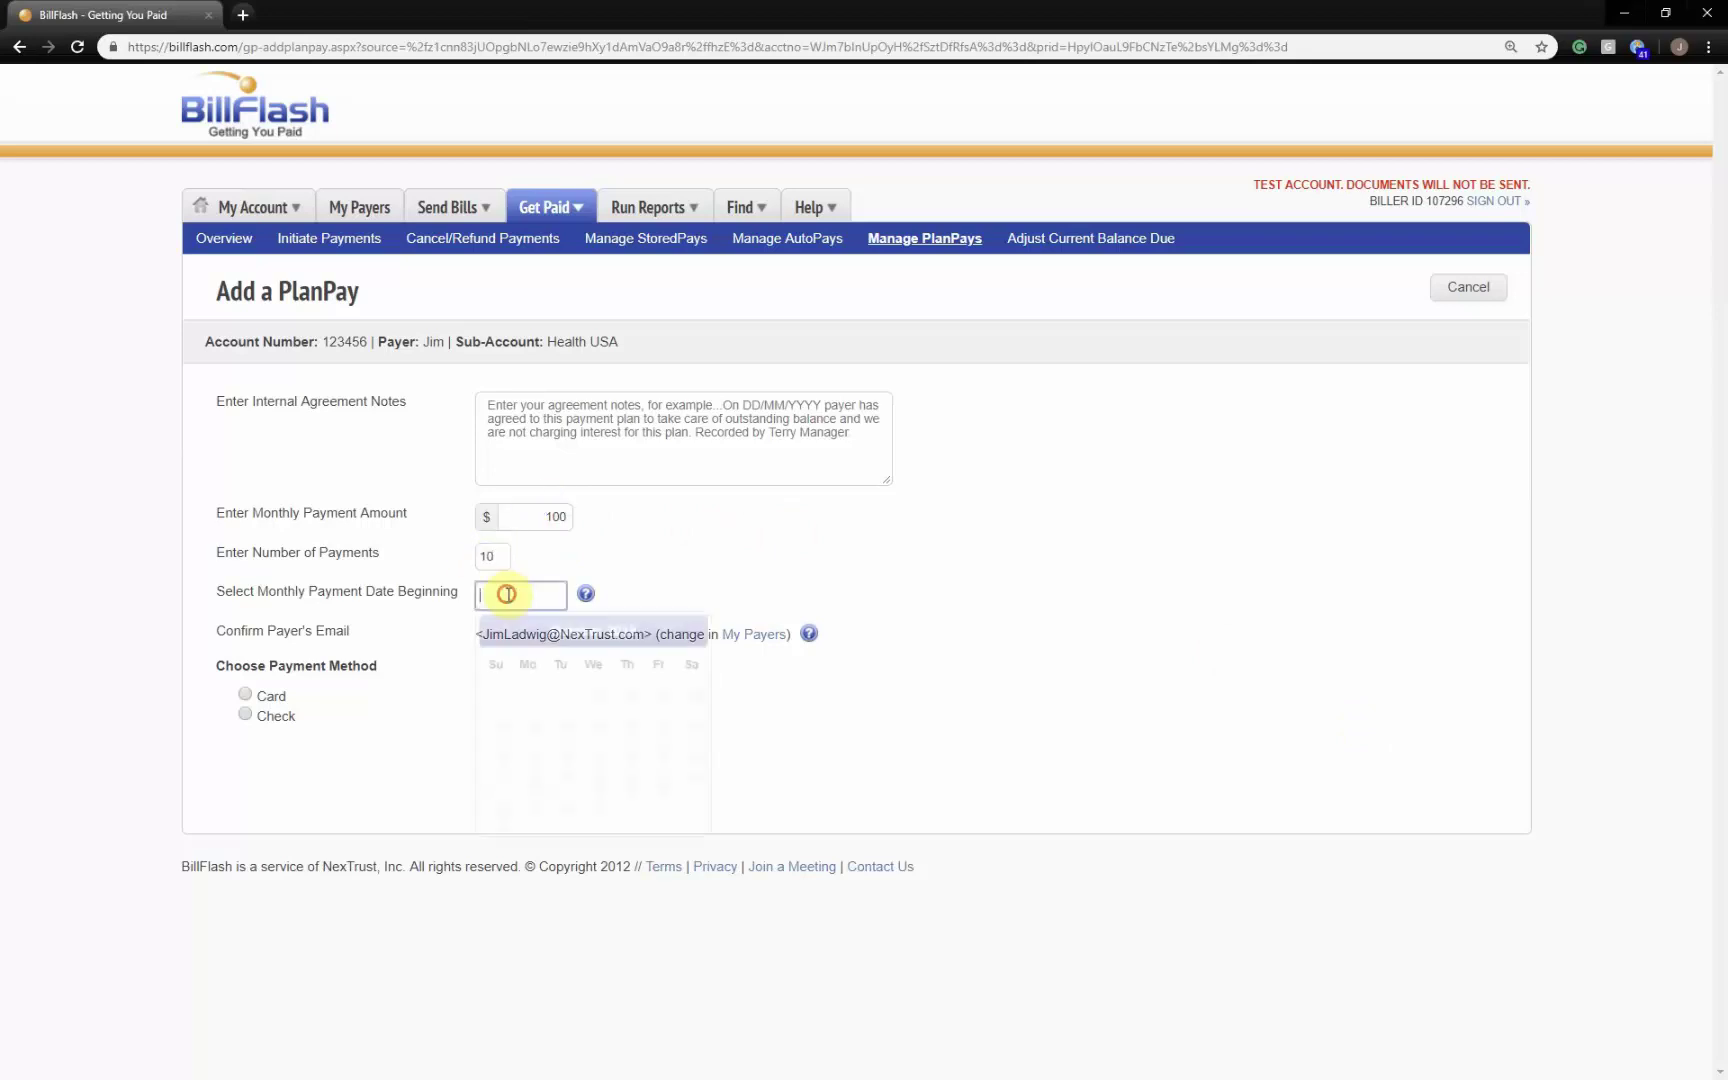
click(692, 630)
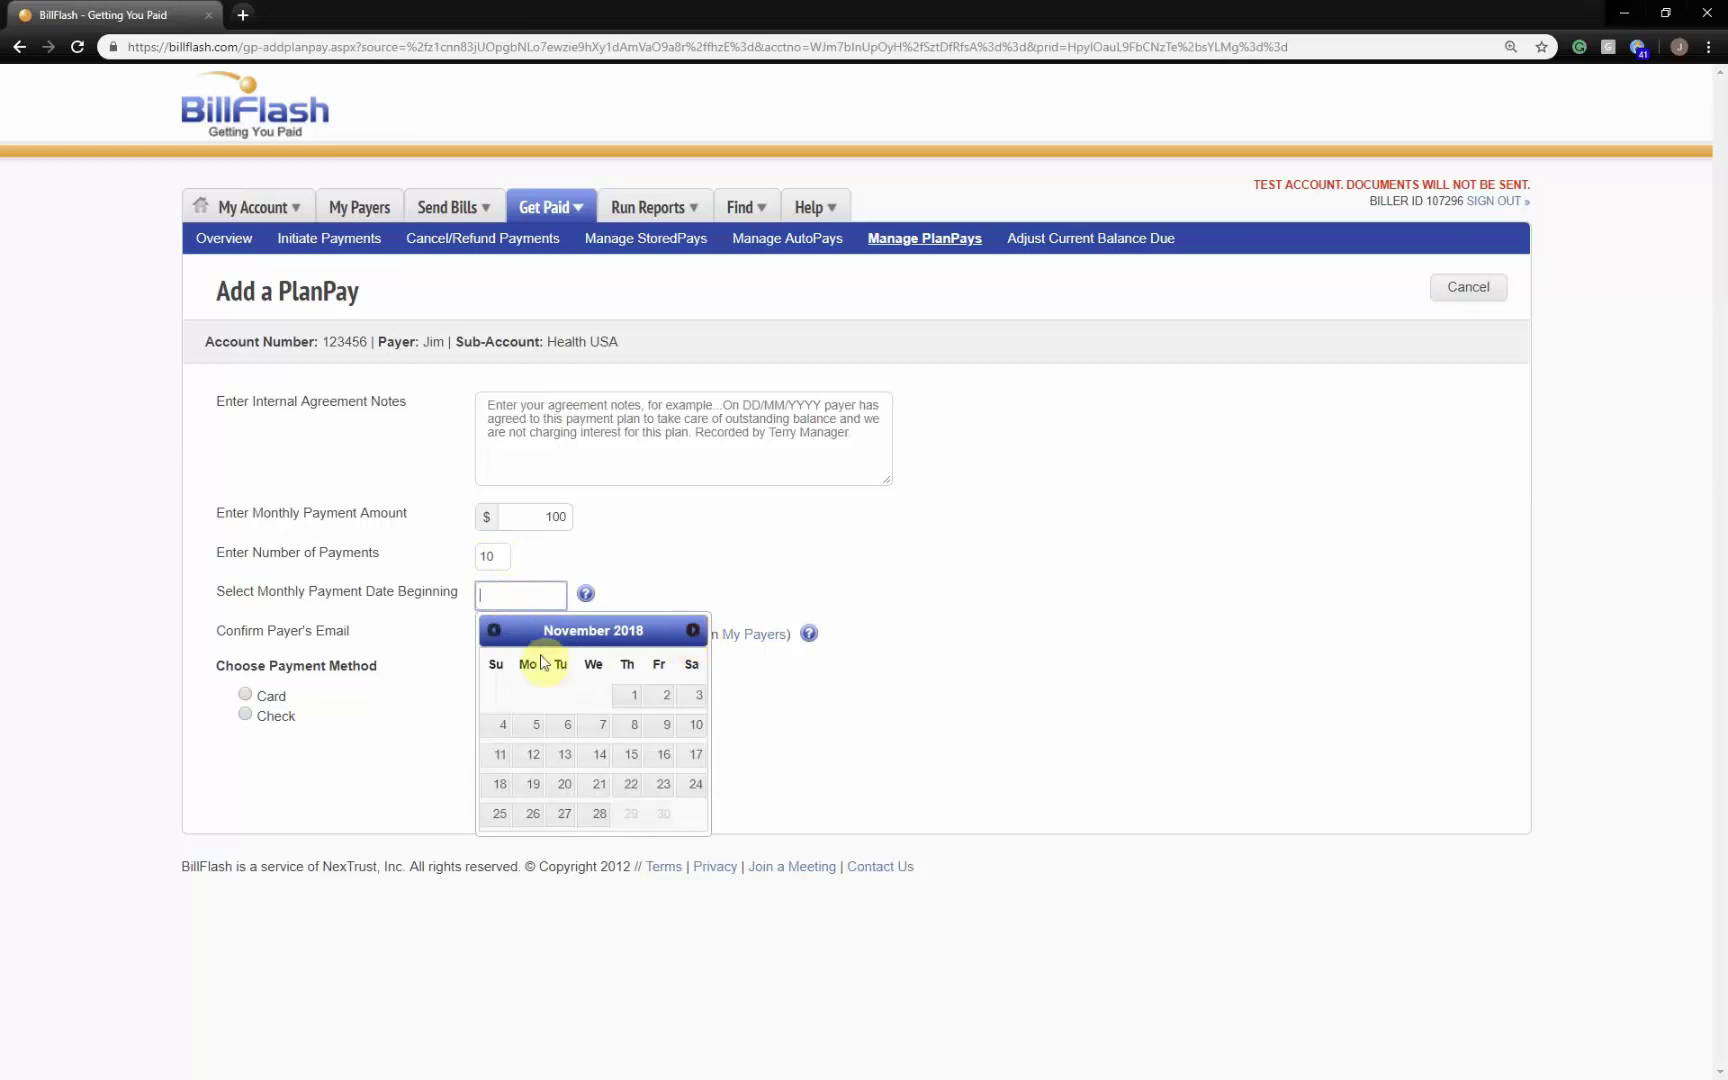
click(630, 694)
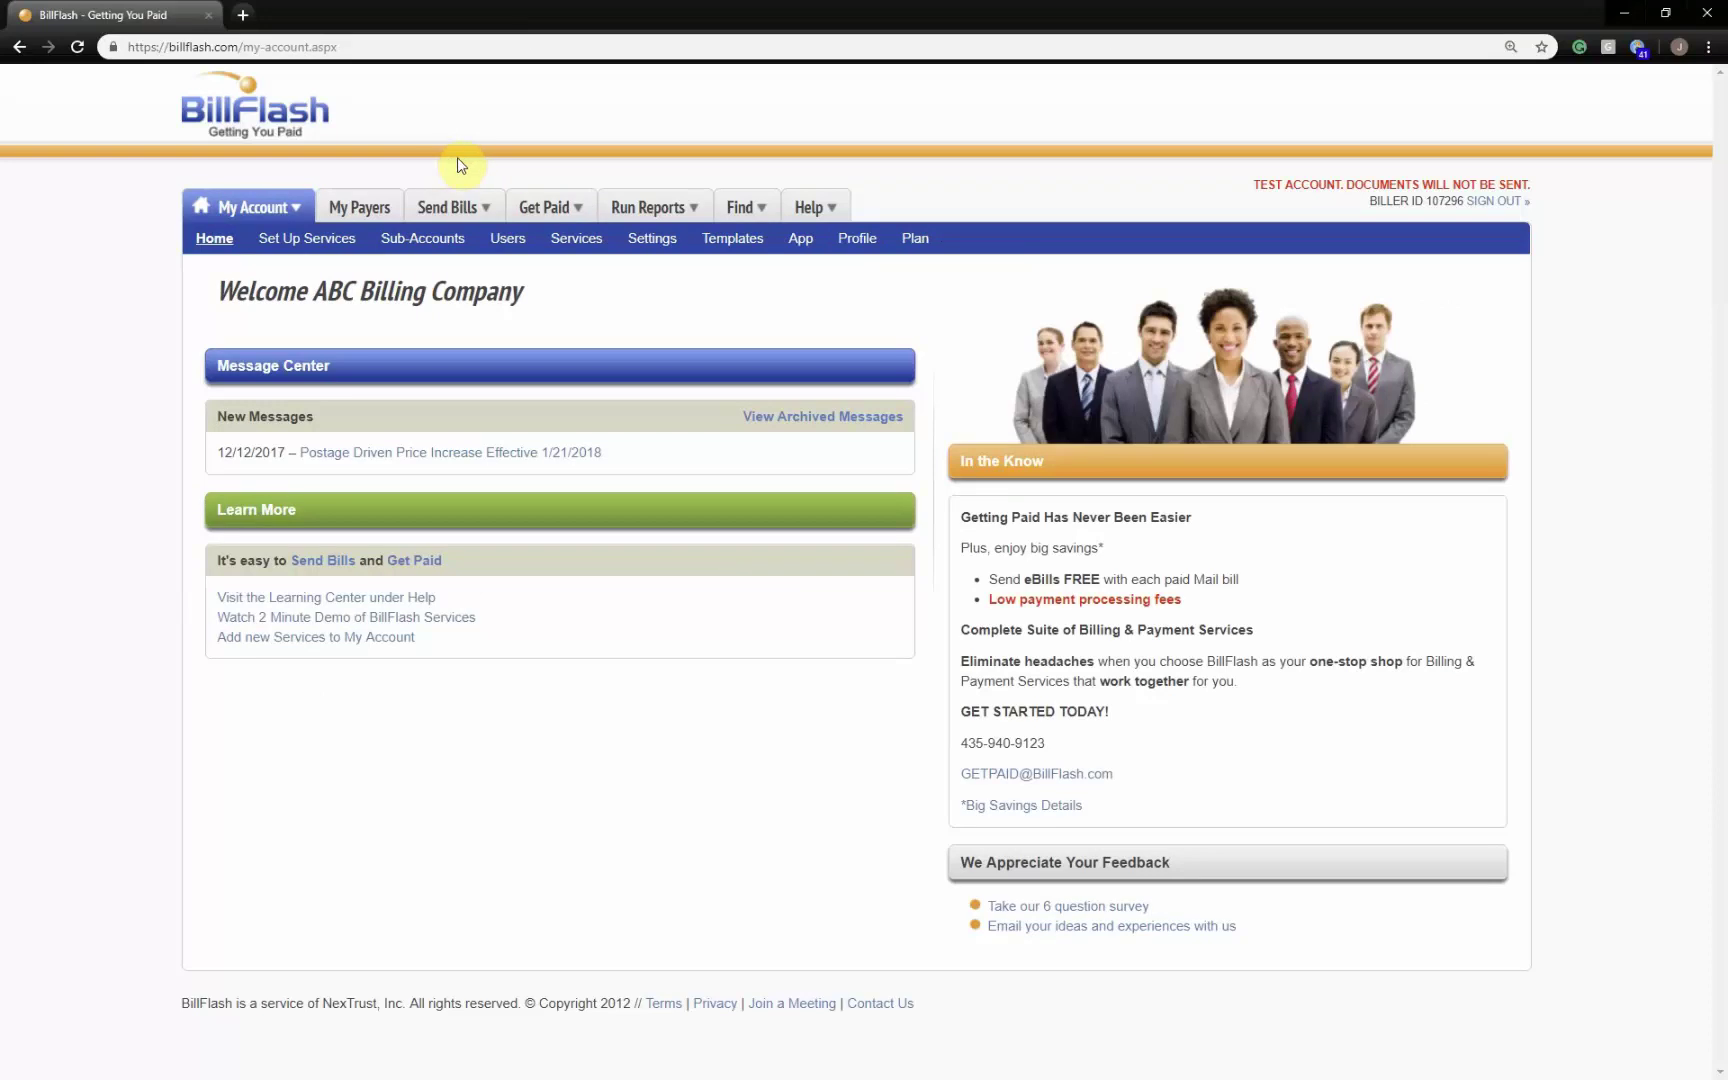
mouse_move(667, 204)
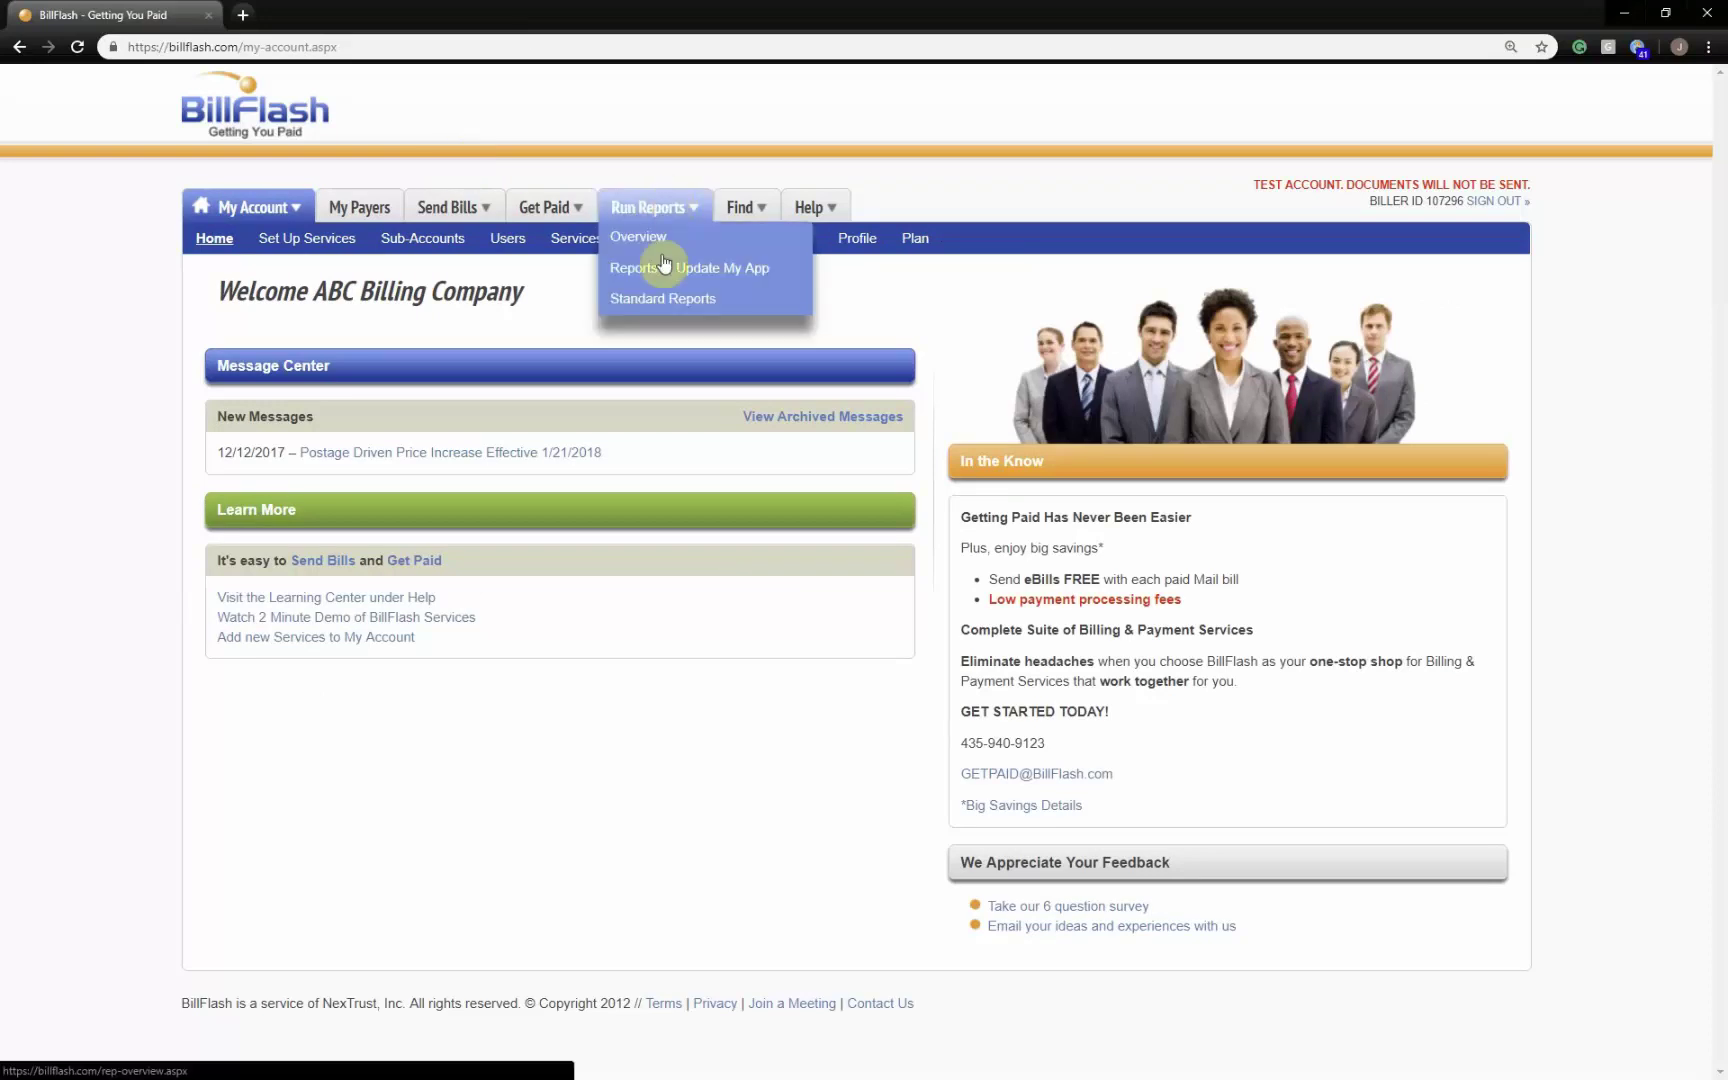
click(665, 307)
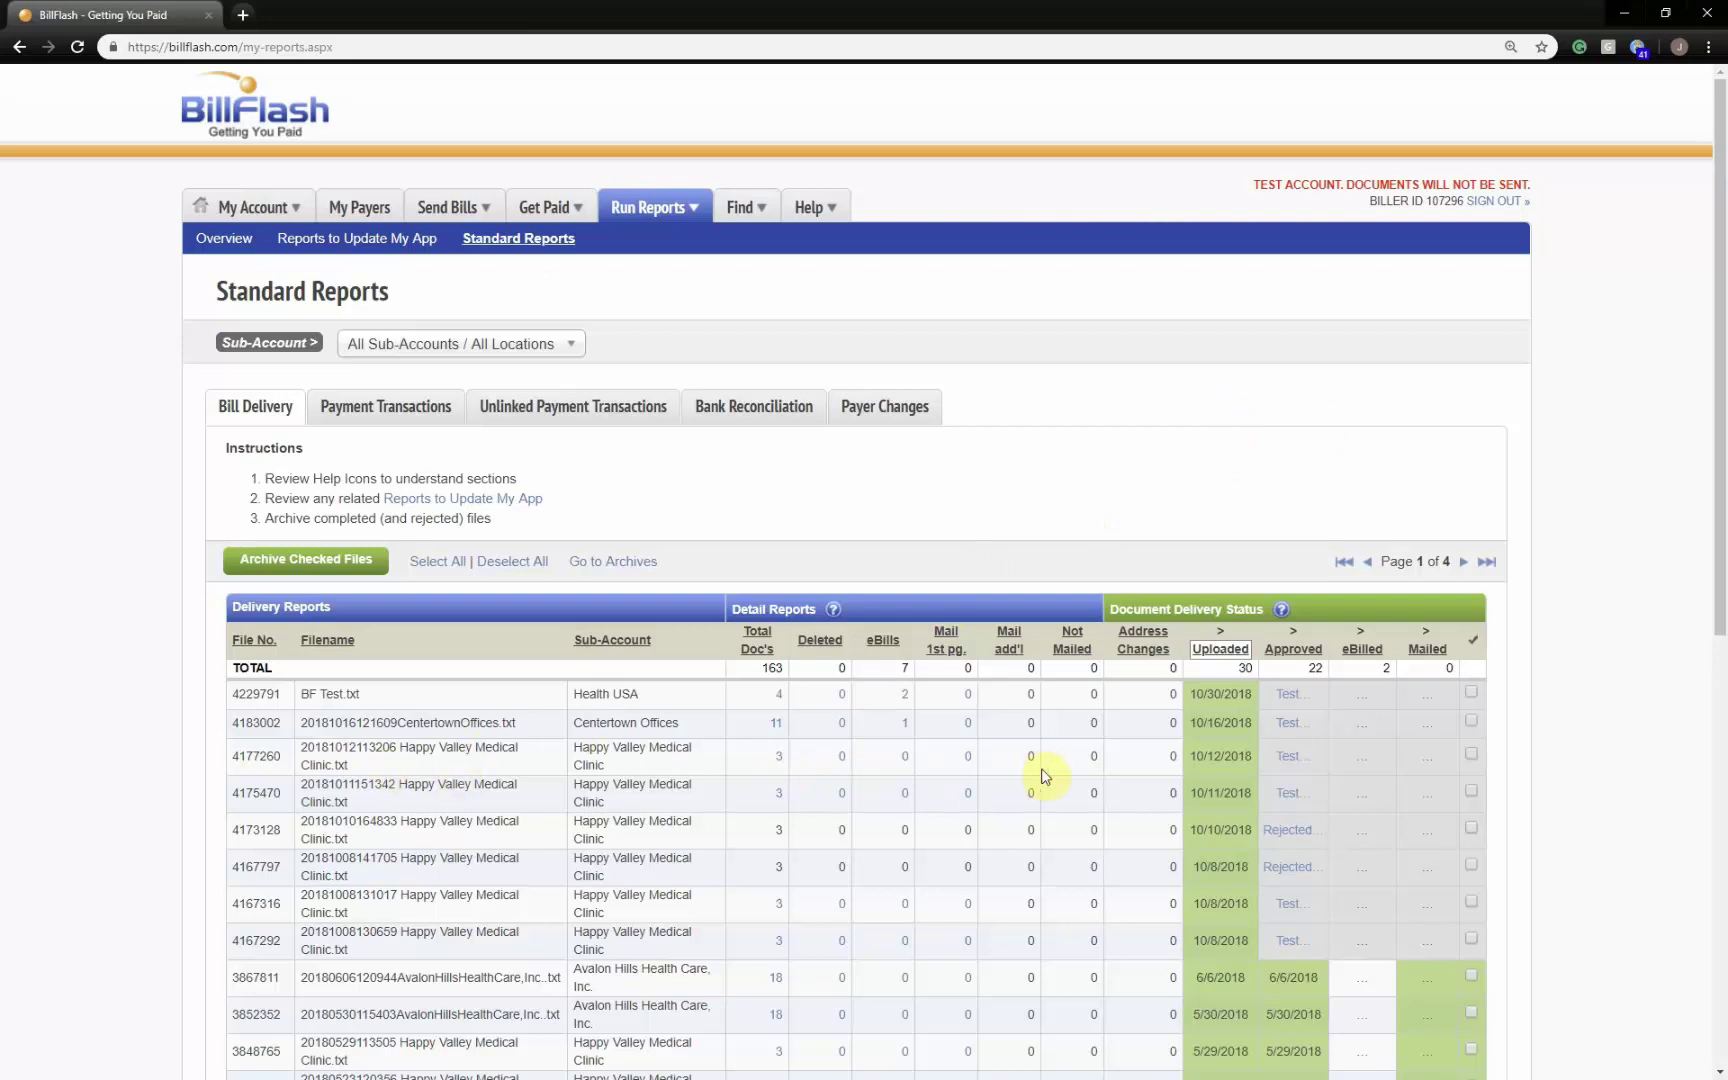
mouse_move(1280, 832)
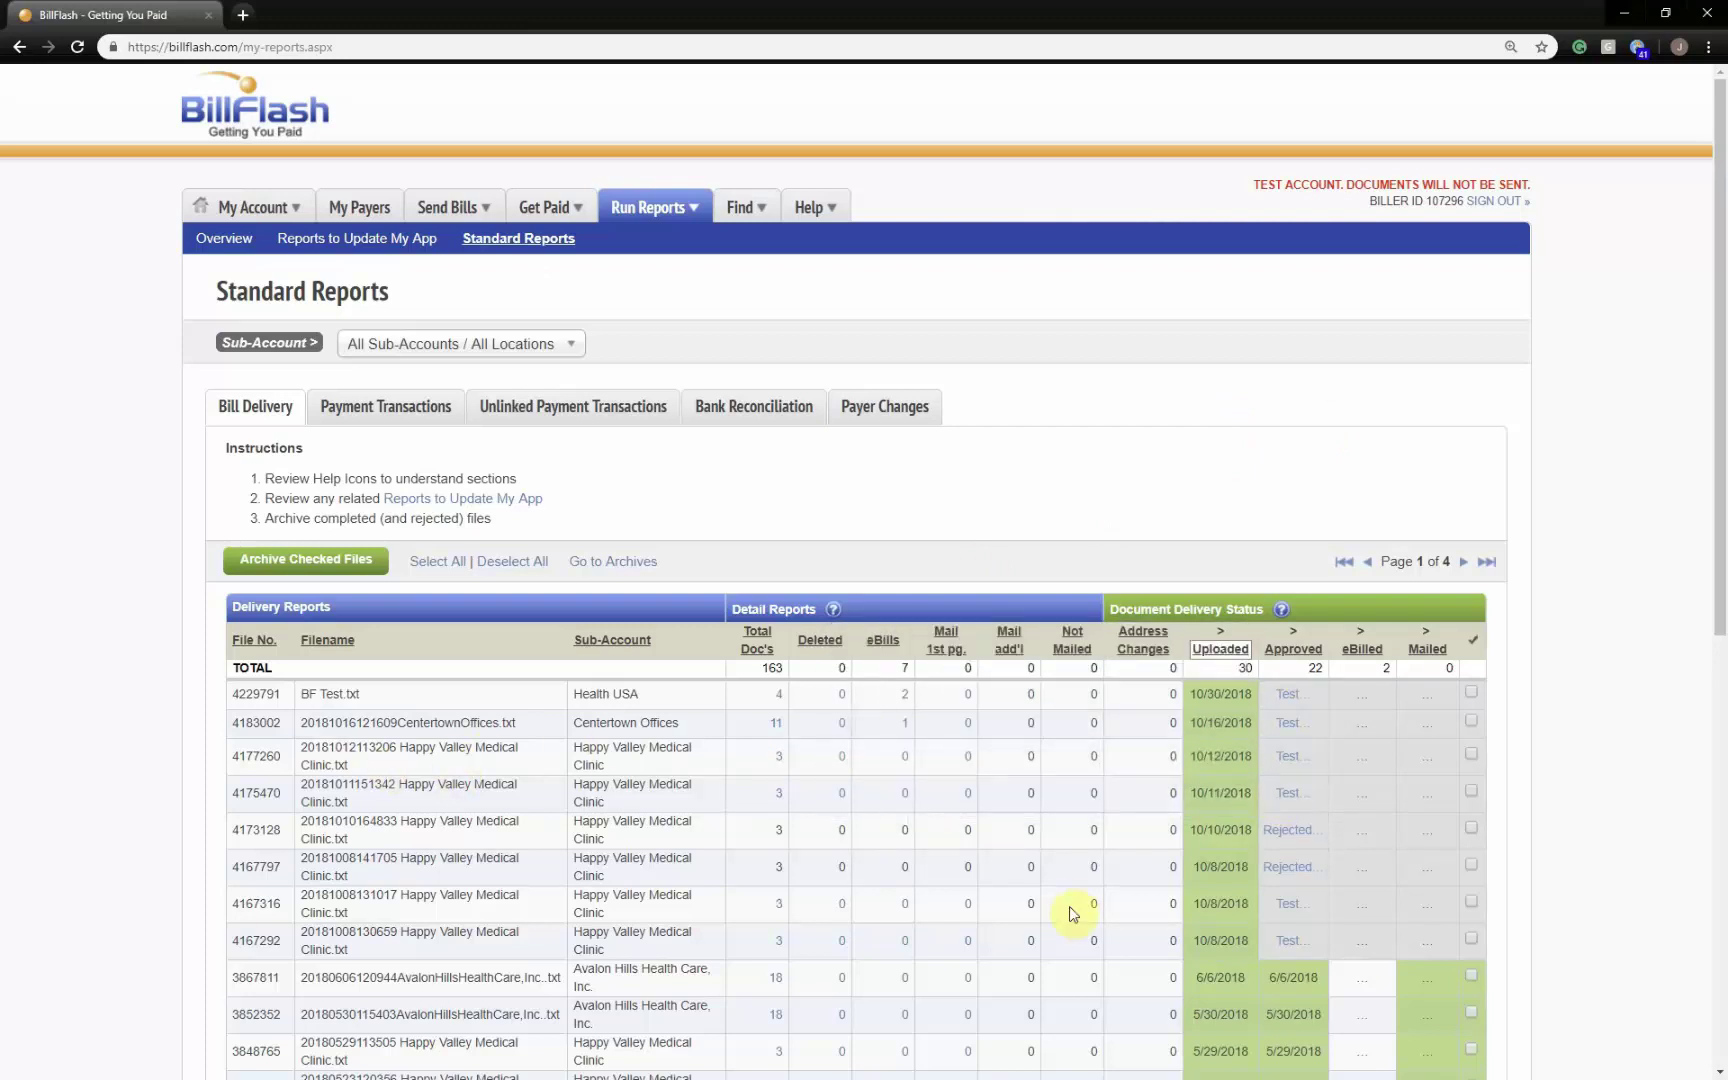
scroll(1192, 816, down, 2)
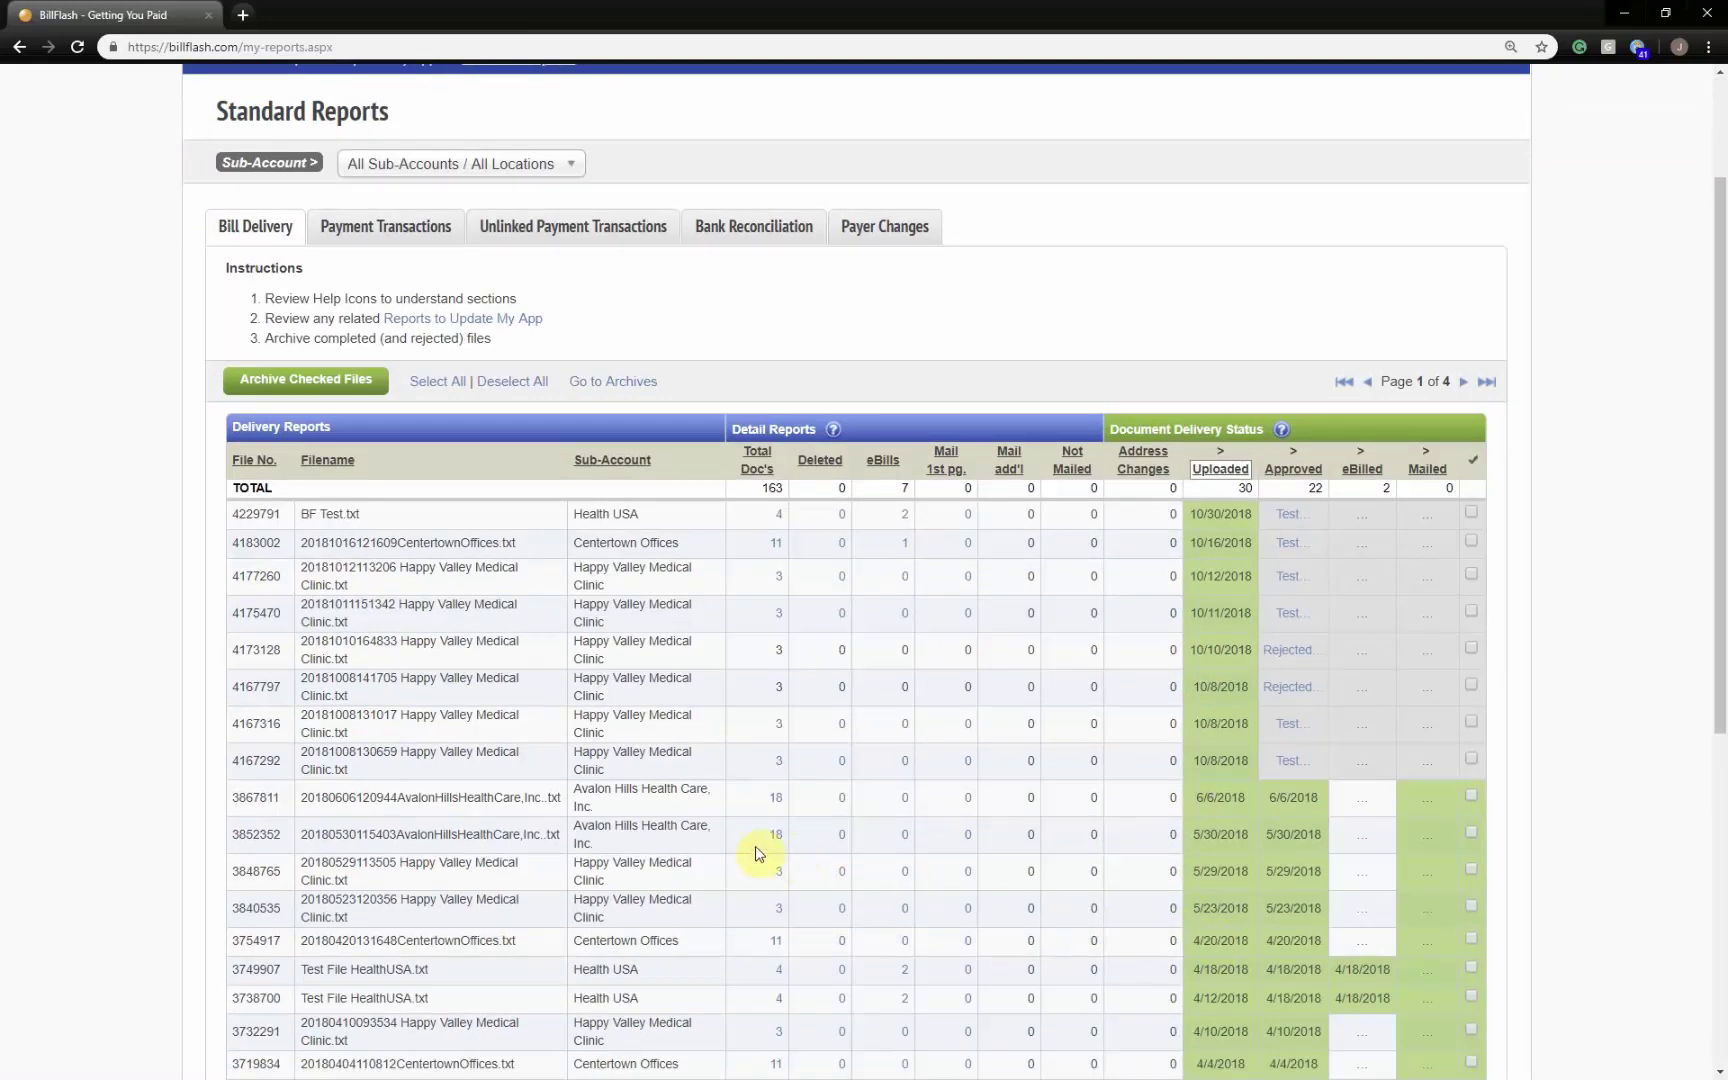
click(780, 910)
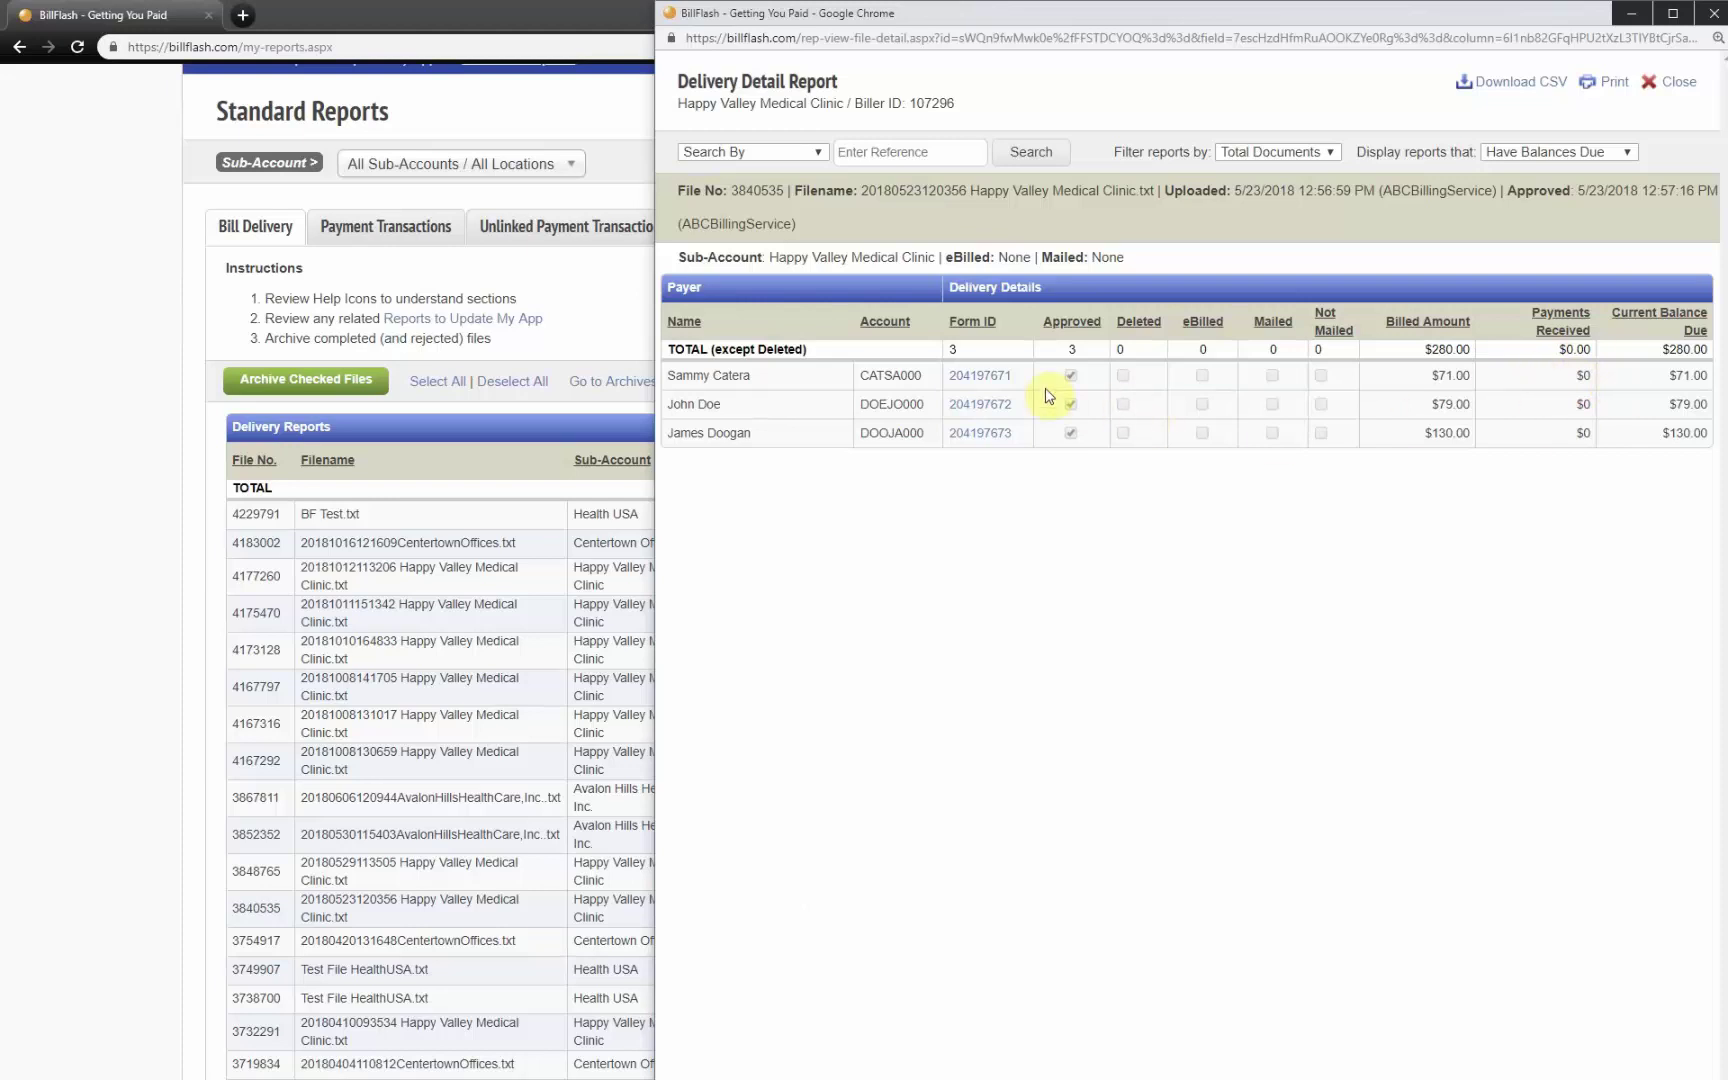
- View the first payer's statement document from the delivery detail report, and close the report window
click(996, 376)
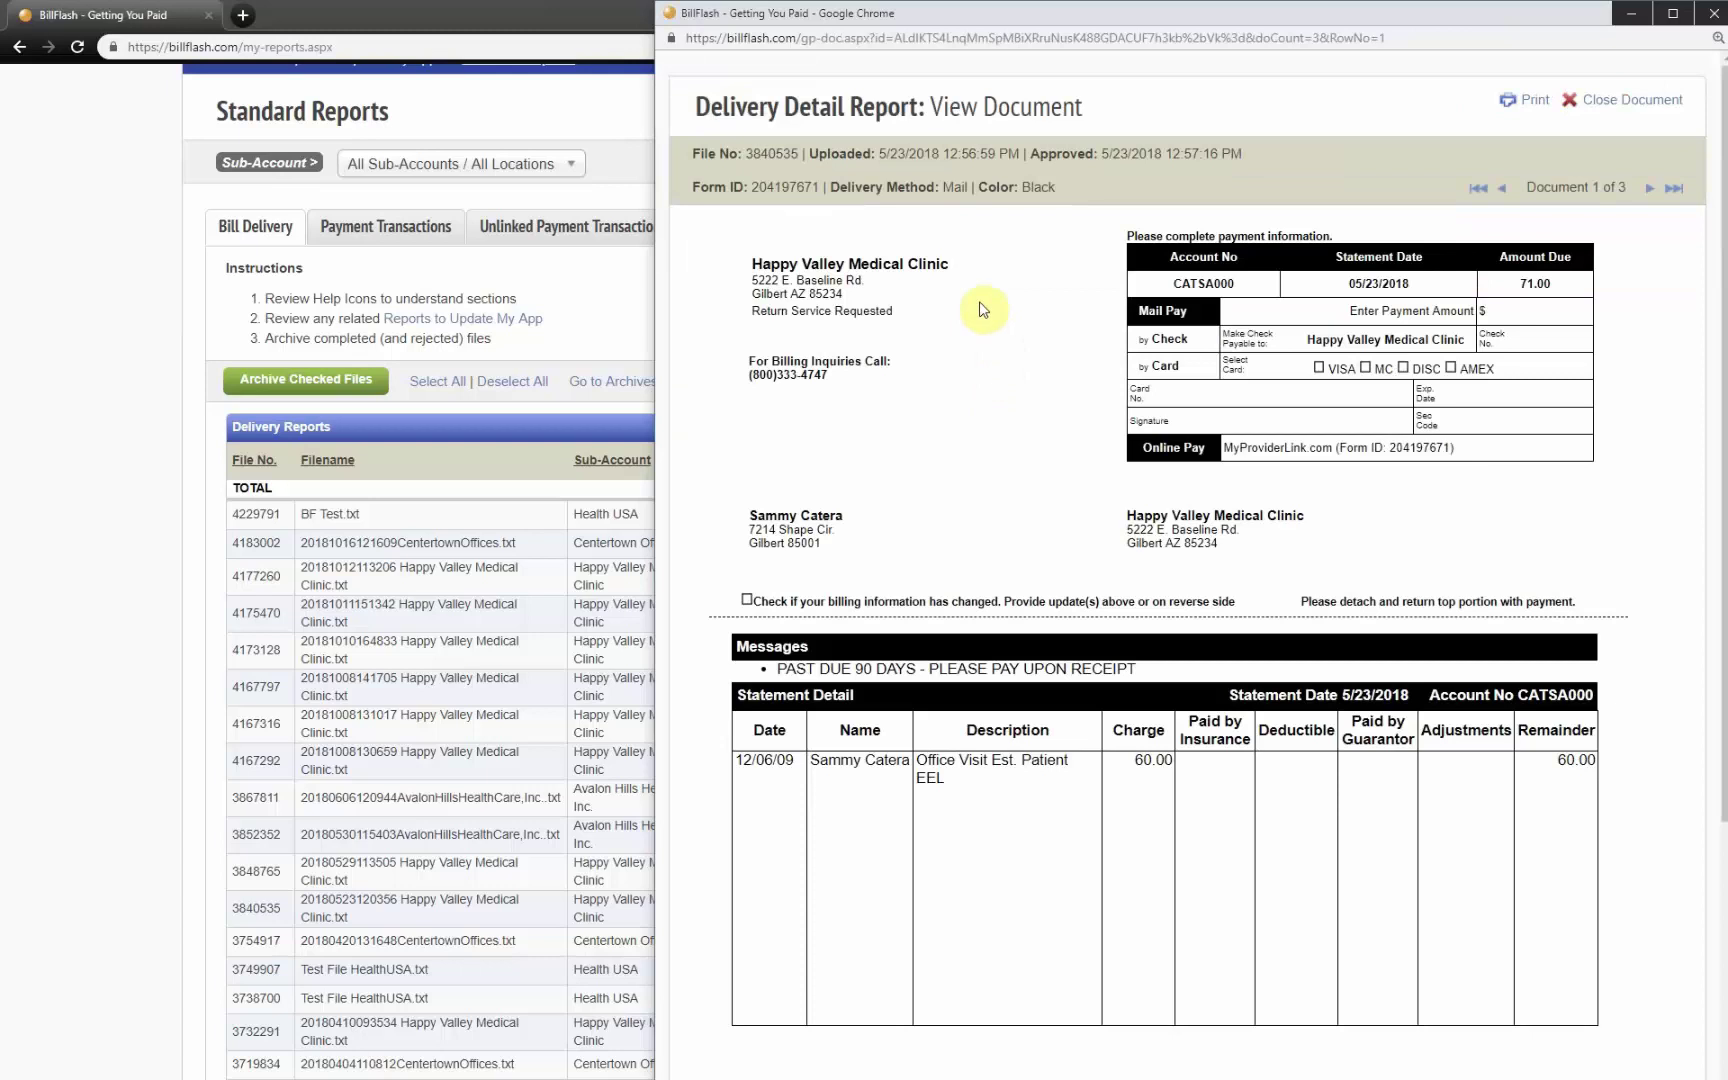
scroll(985, 305, down, 5)
scroll(985, 305, up, 5)
click(1705, 13)
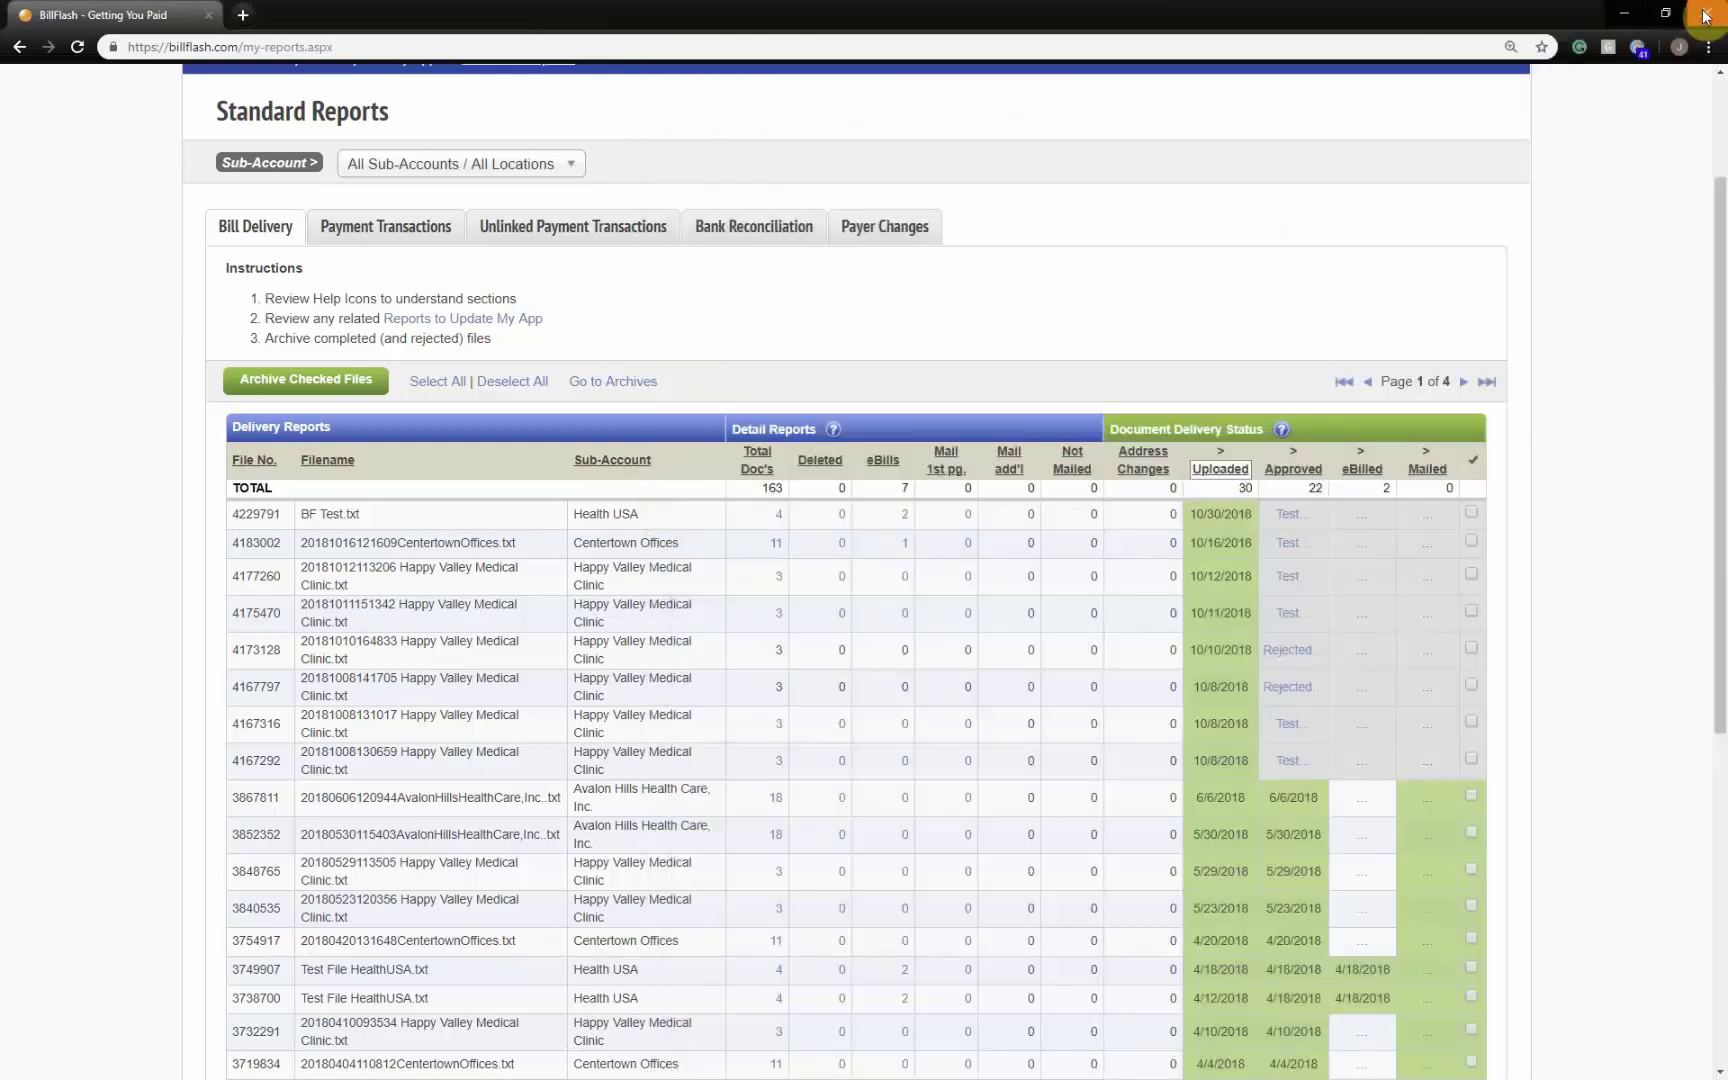
scroll(893, 560, up, 2)
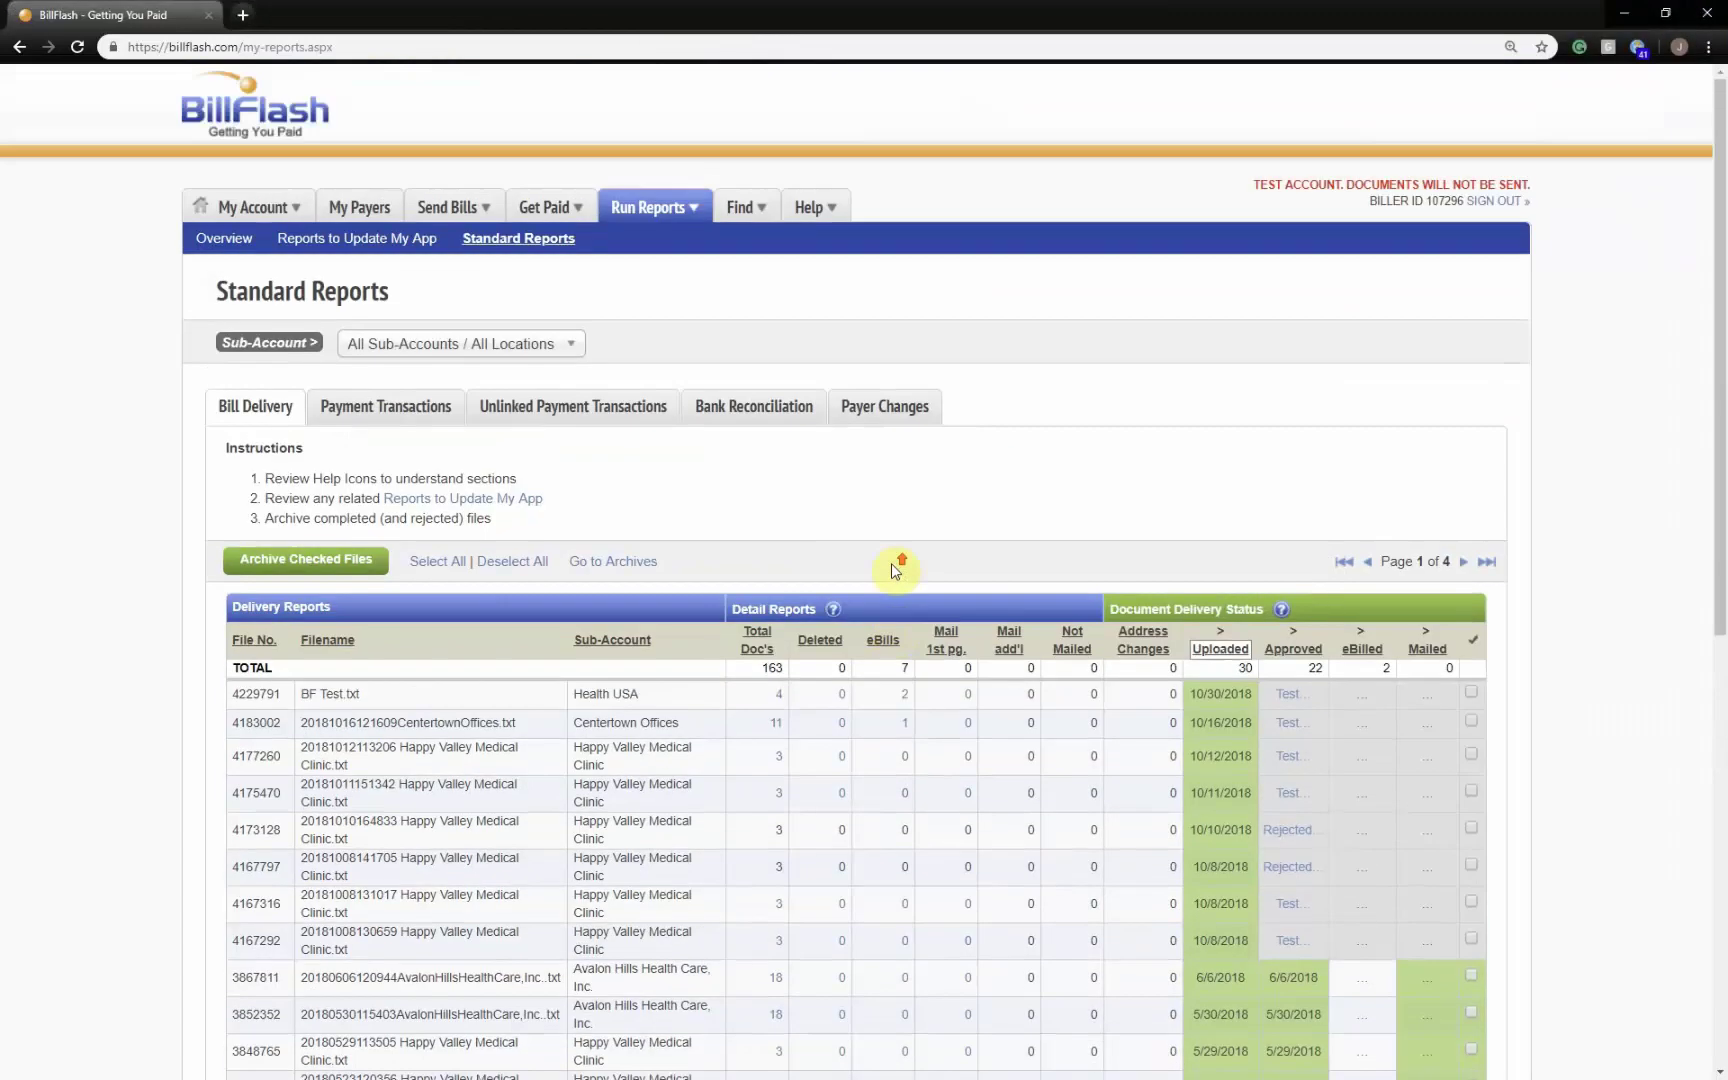
- Run a Year-to-Date Payment Transactions report for all sub-accounts and view the bill linked to the most recent payment
click(416, 410)
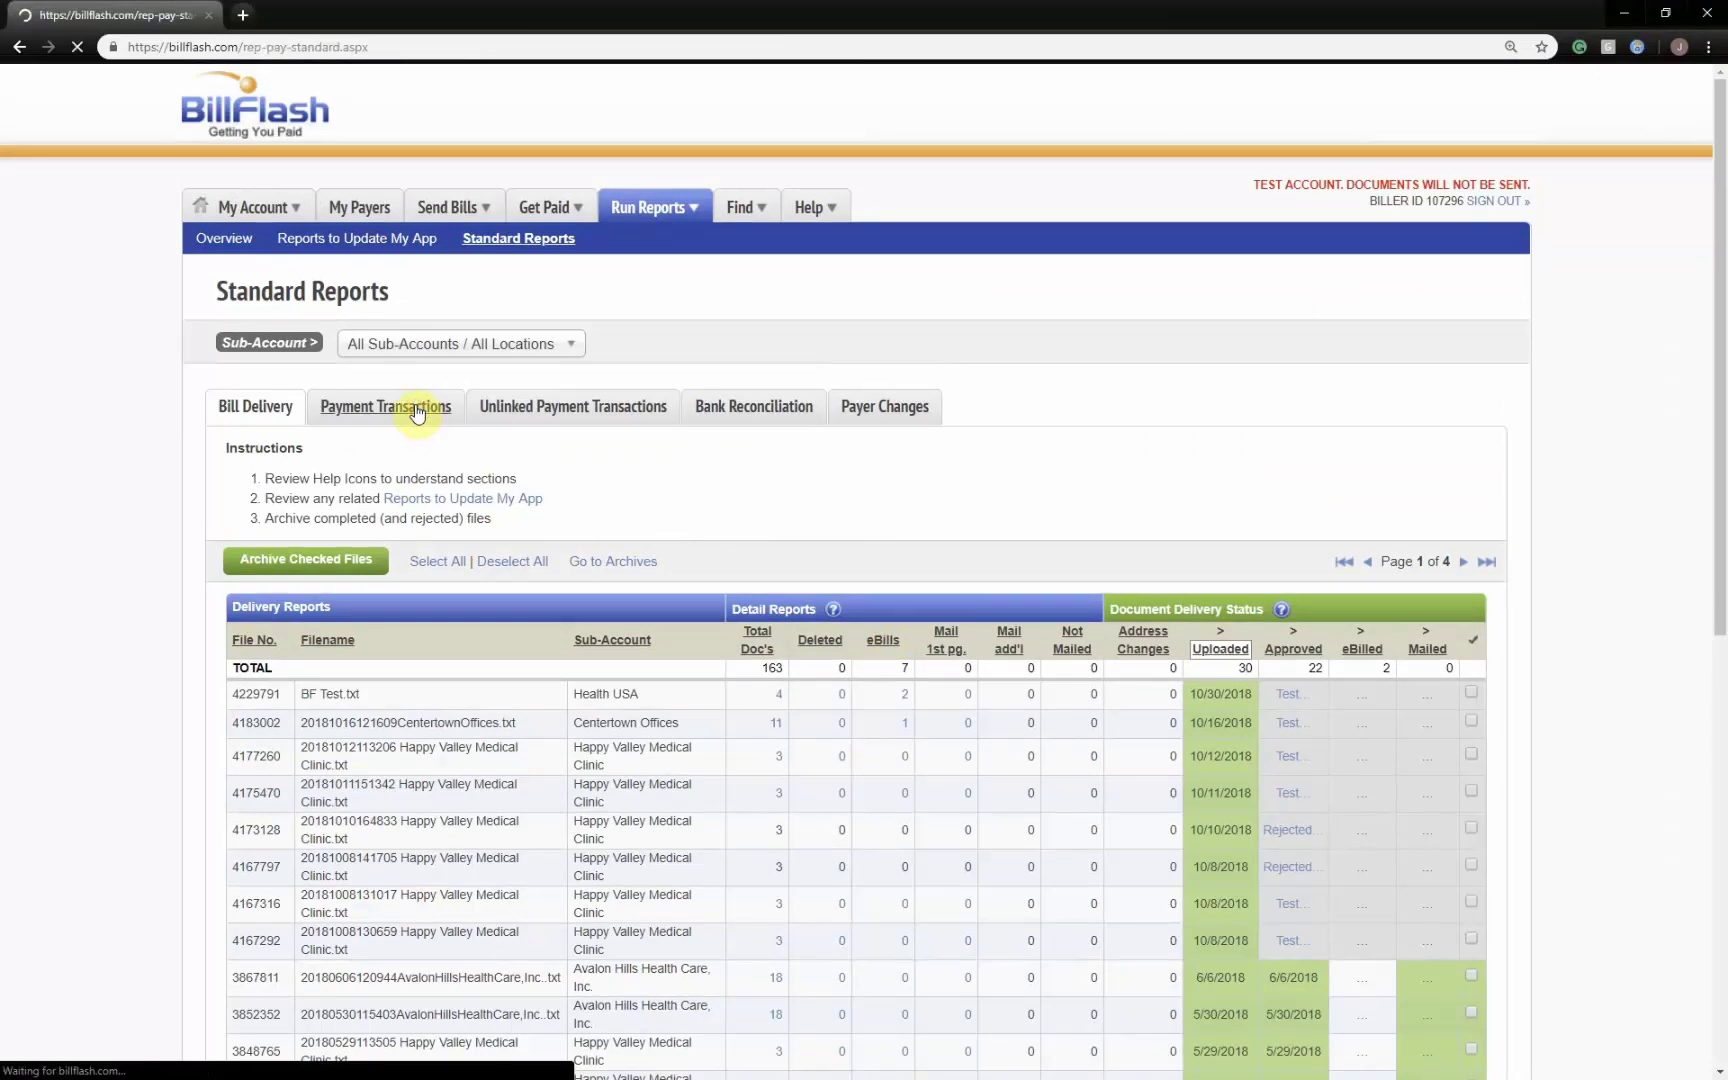
click(492, 475)
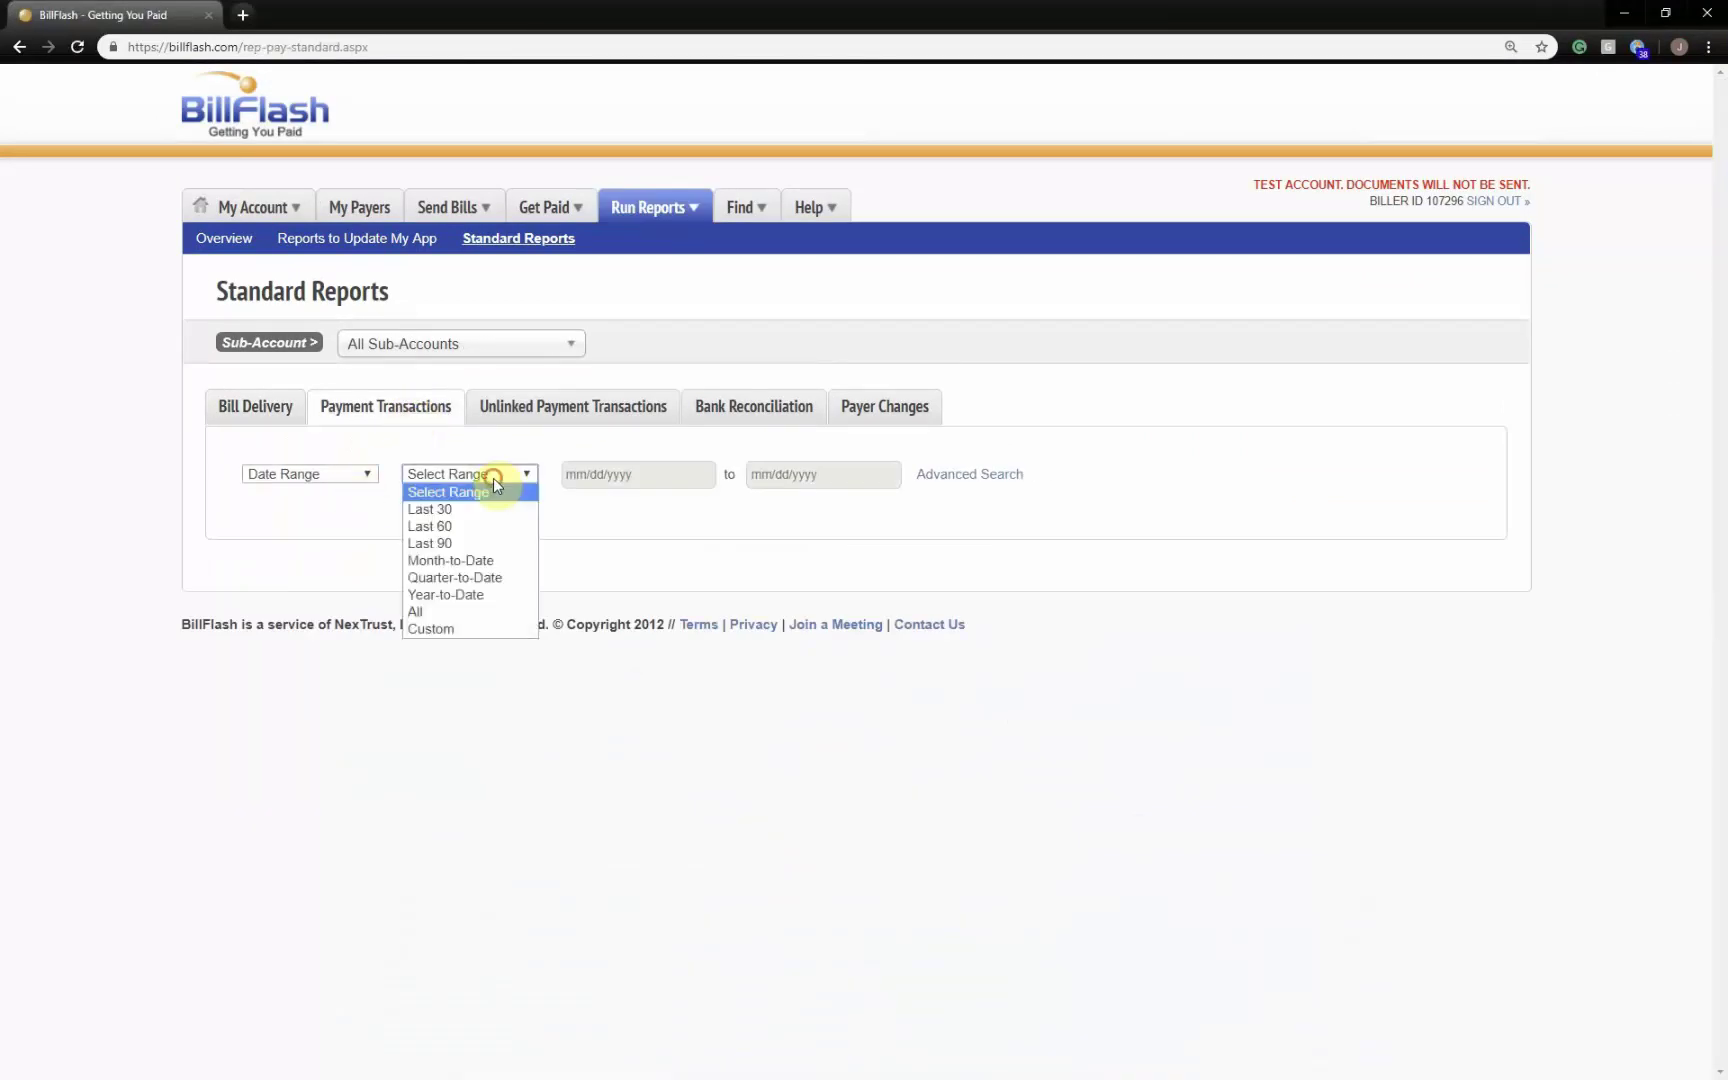
click(464, 596)
click(290, 536)
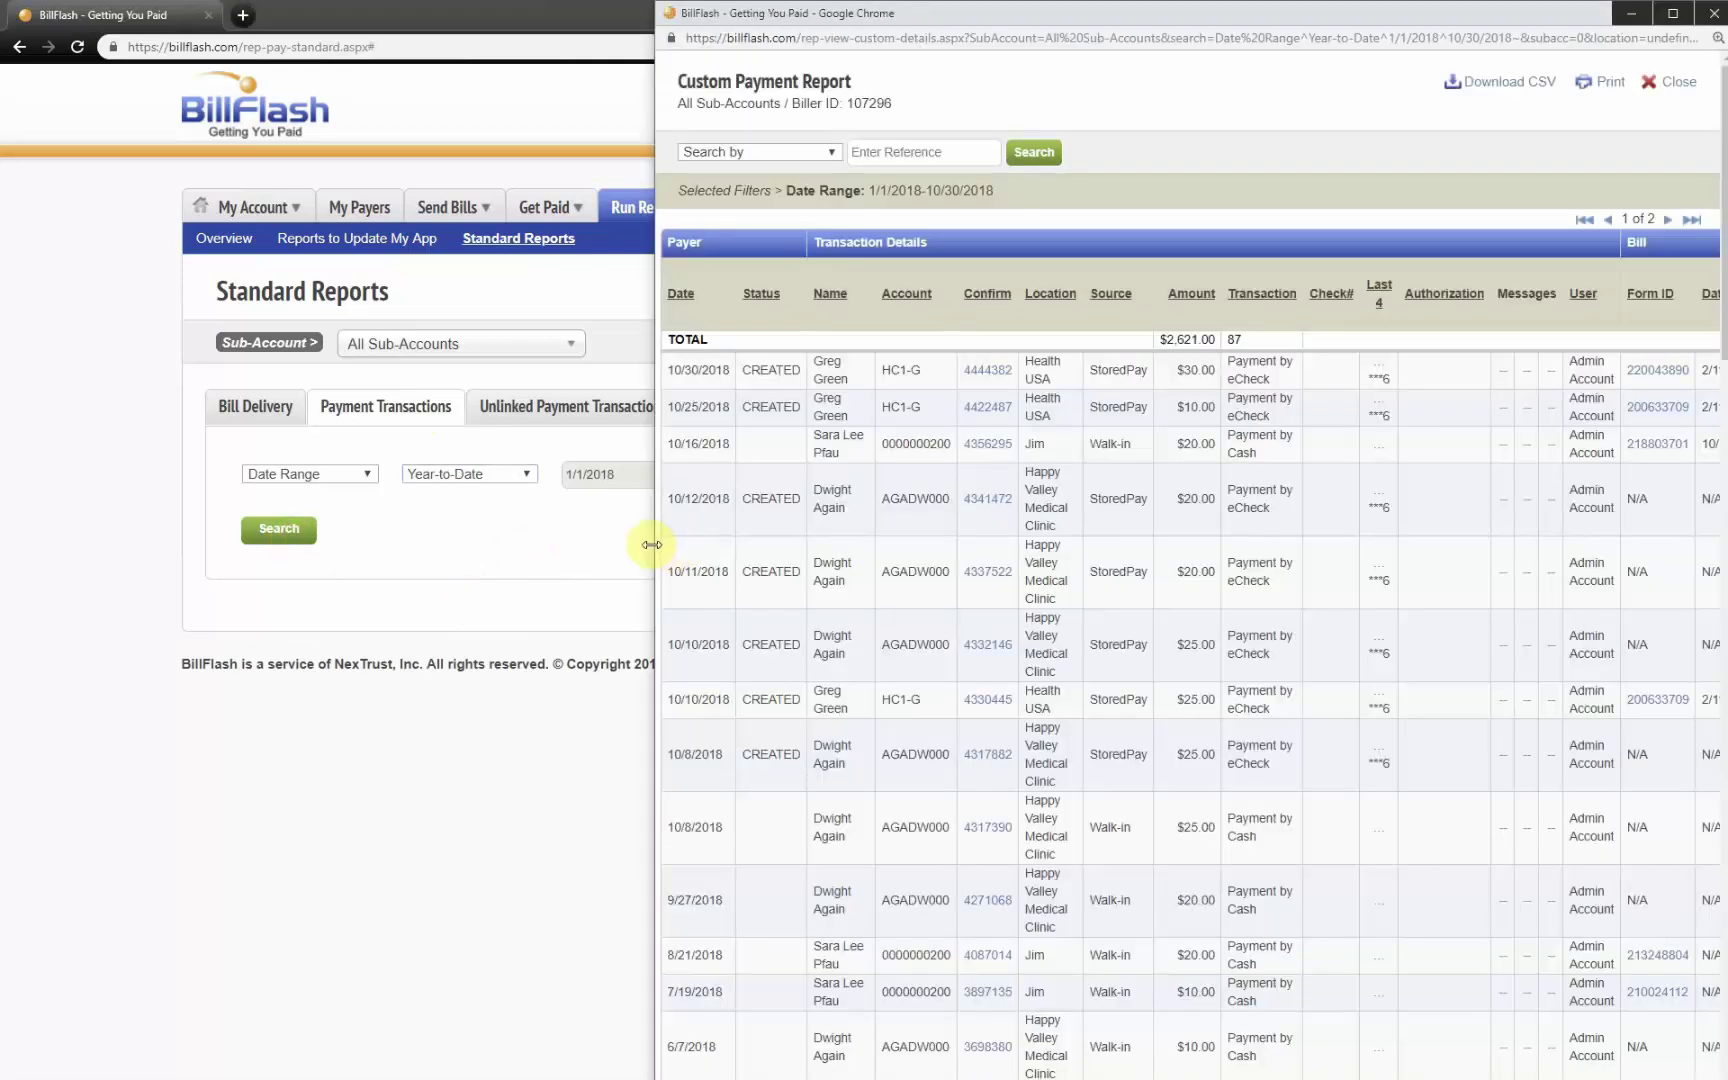
drag(651, 544, 137, 540)
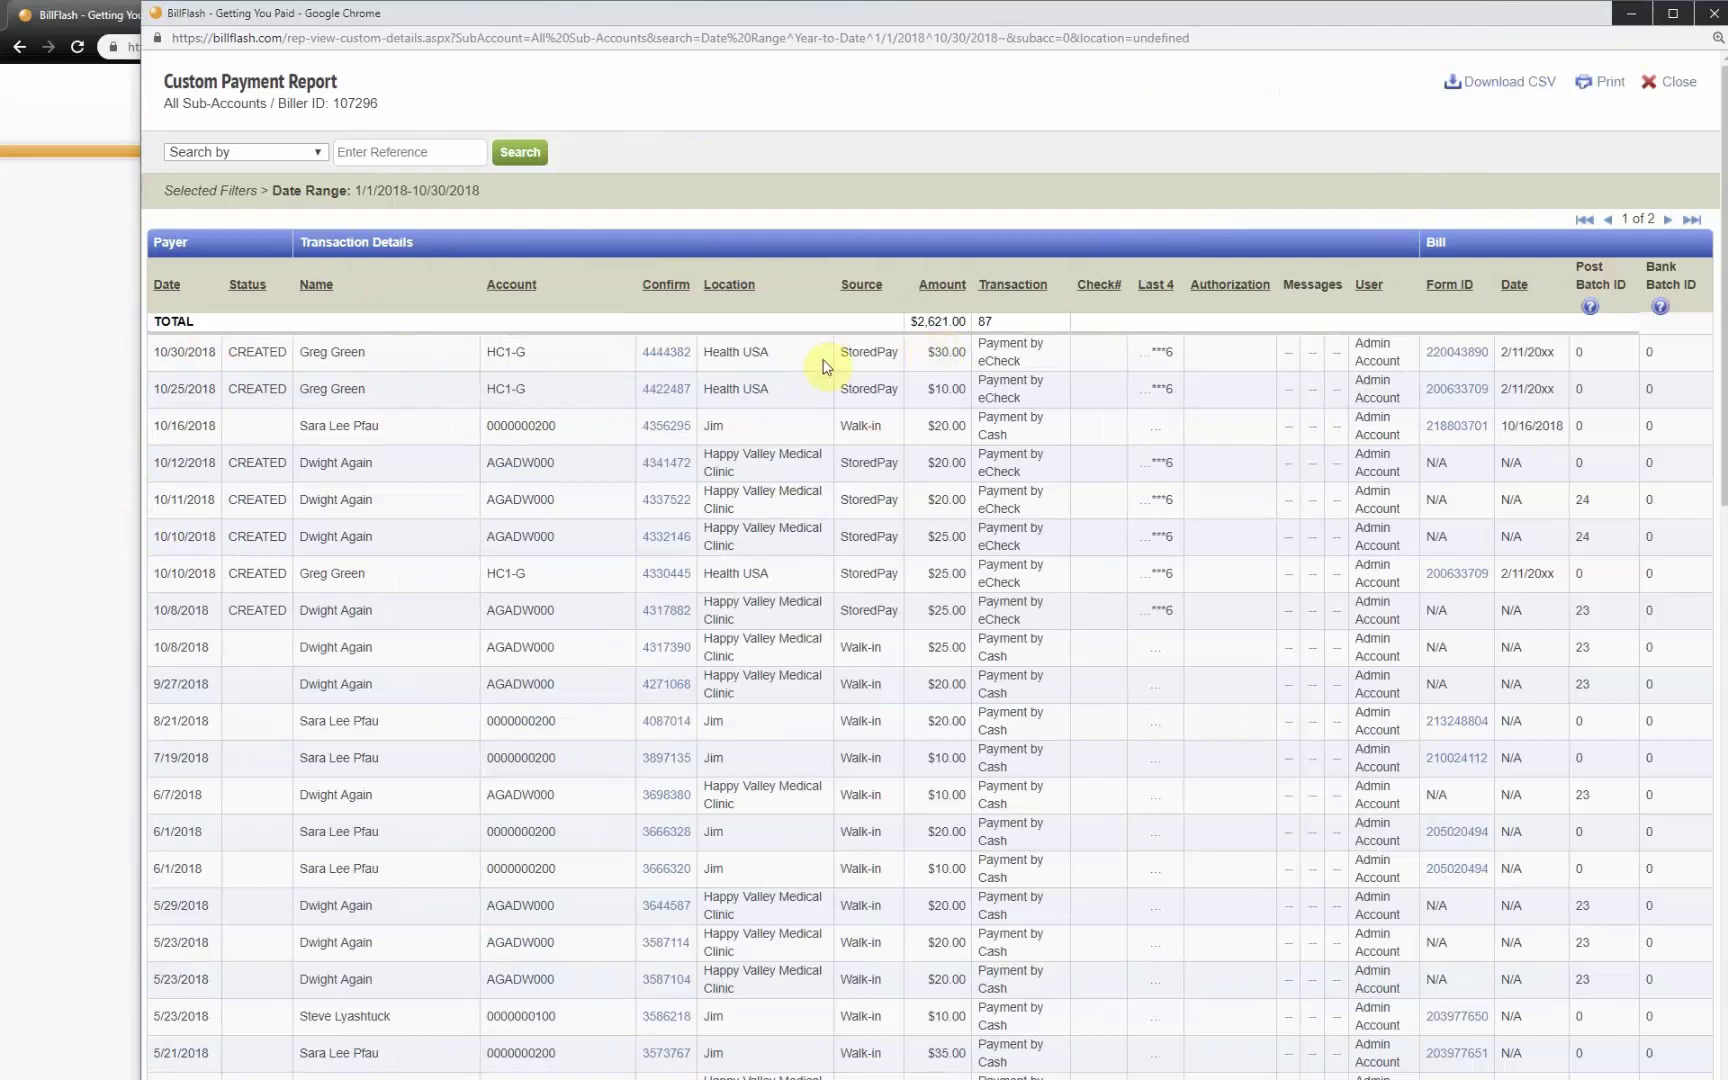
click(1458, 353)
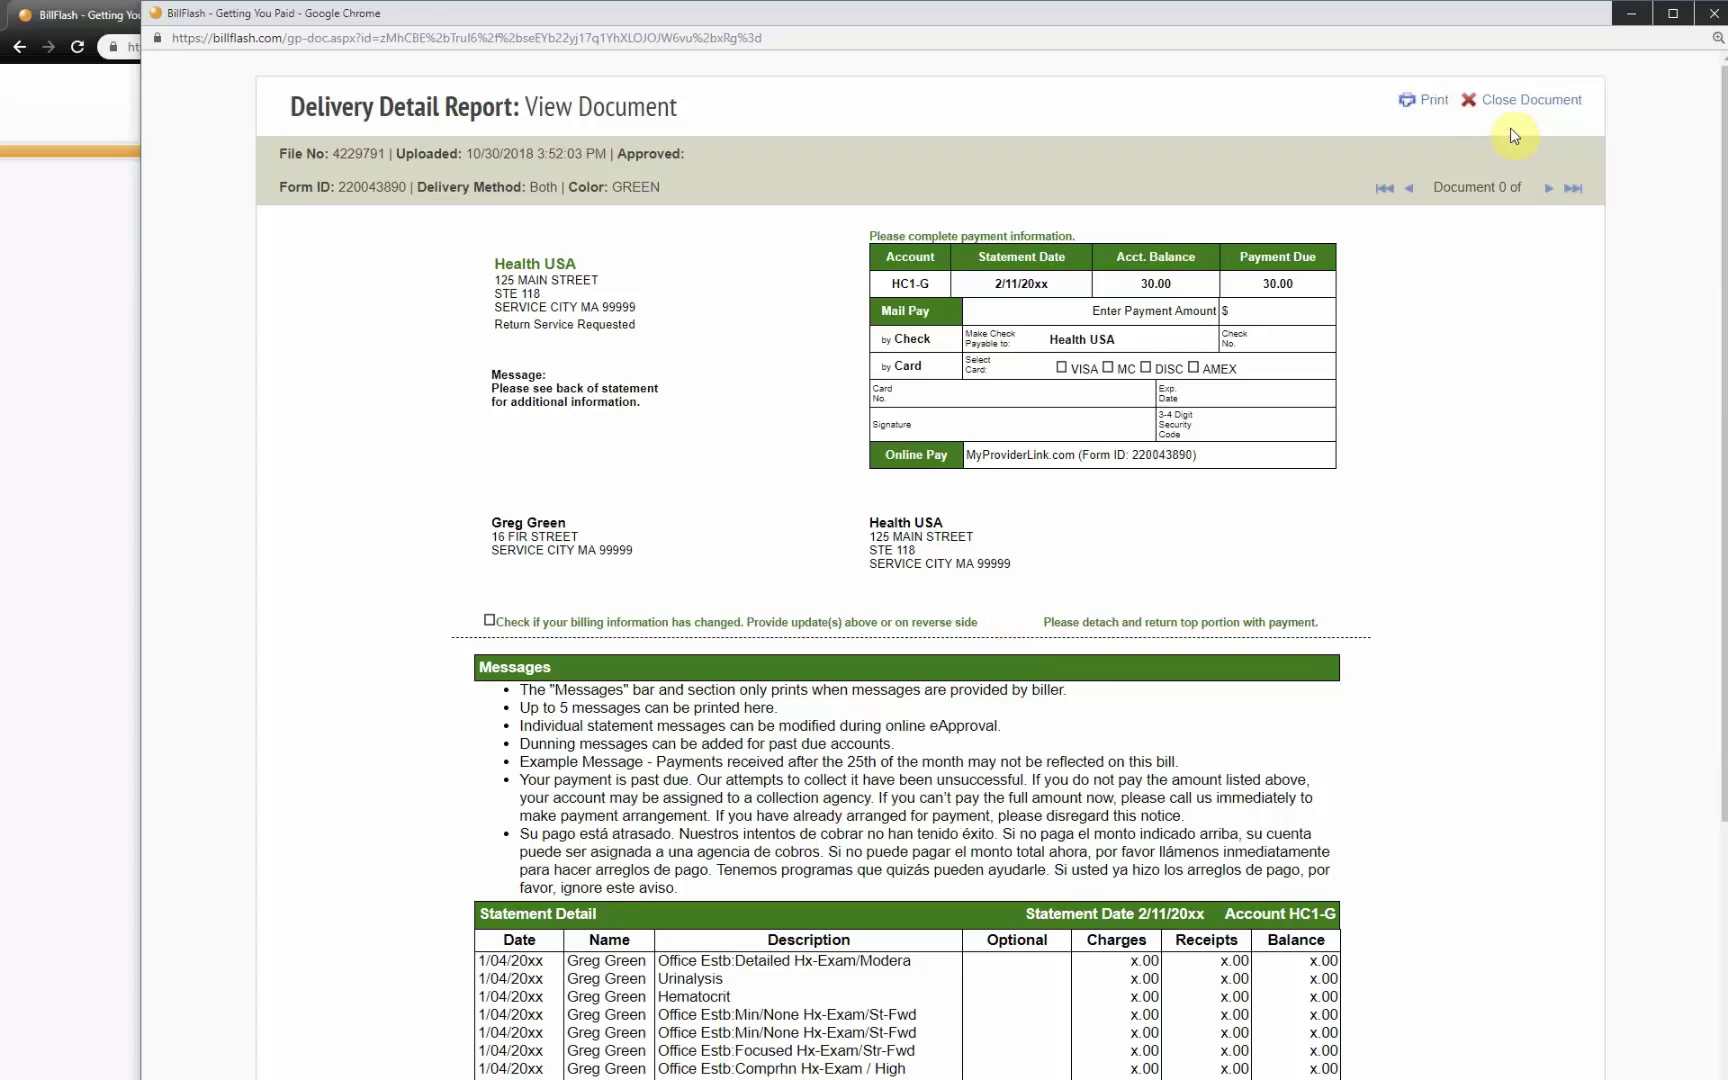
click(1520, 100)
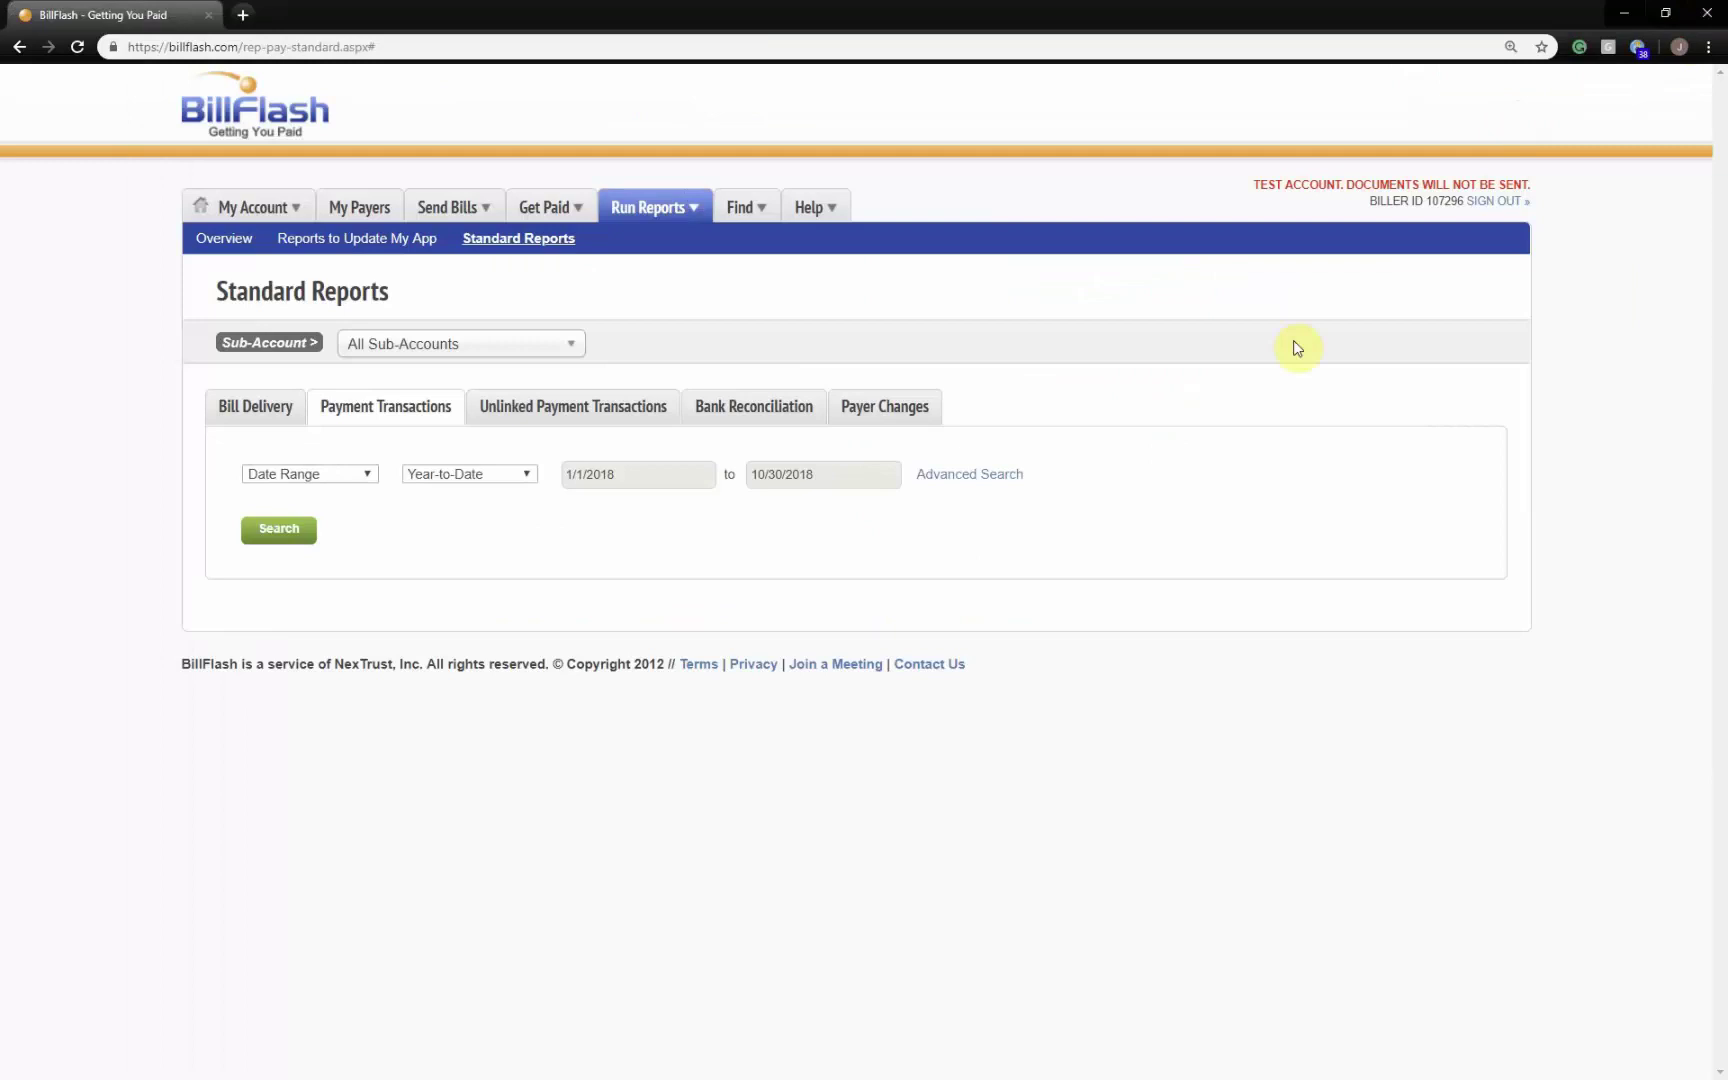
- Set up an advanced payment search with a Year-to-Date range and a second filter, and review the available filter types
click(971, 474)
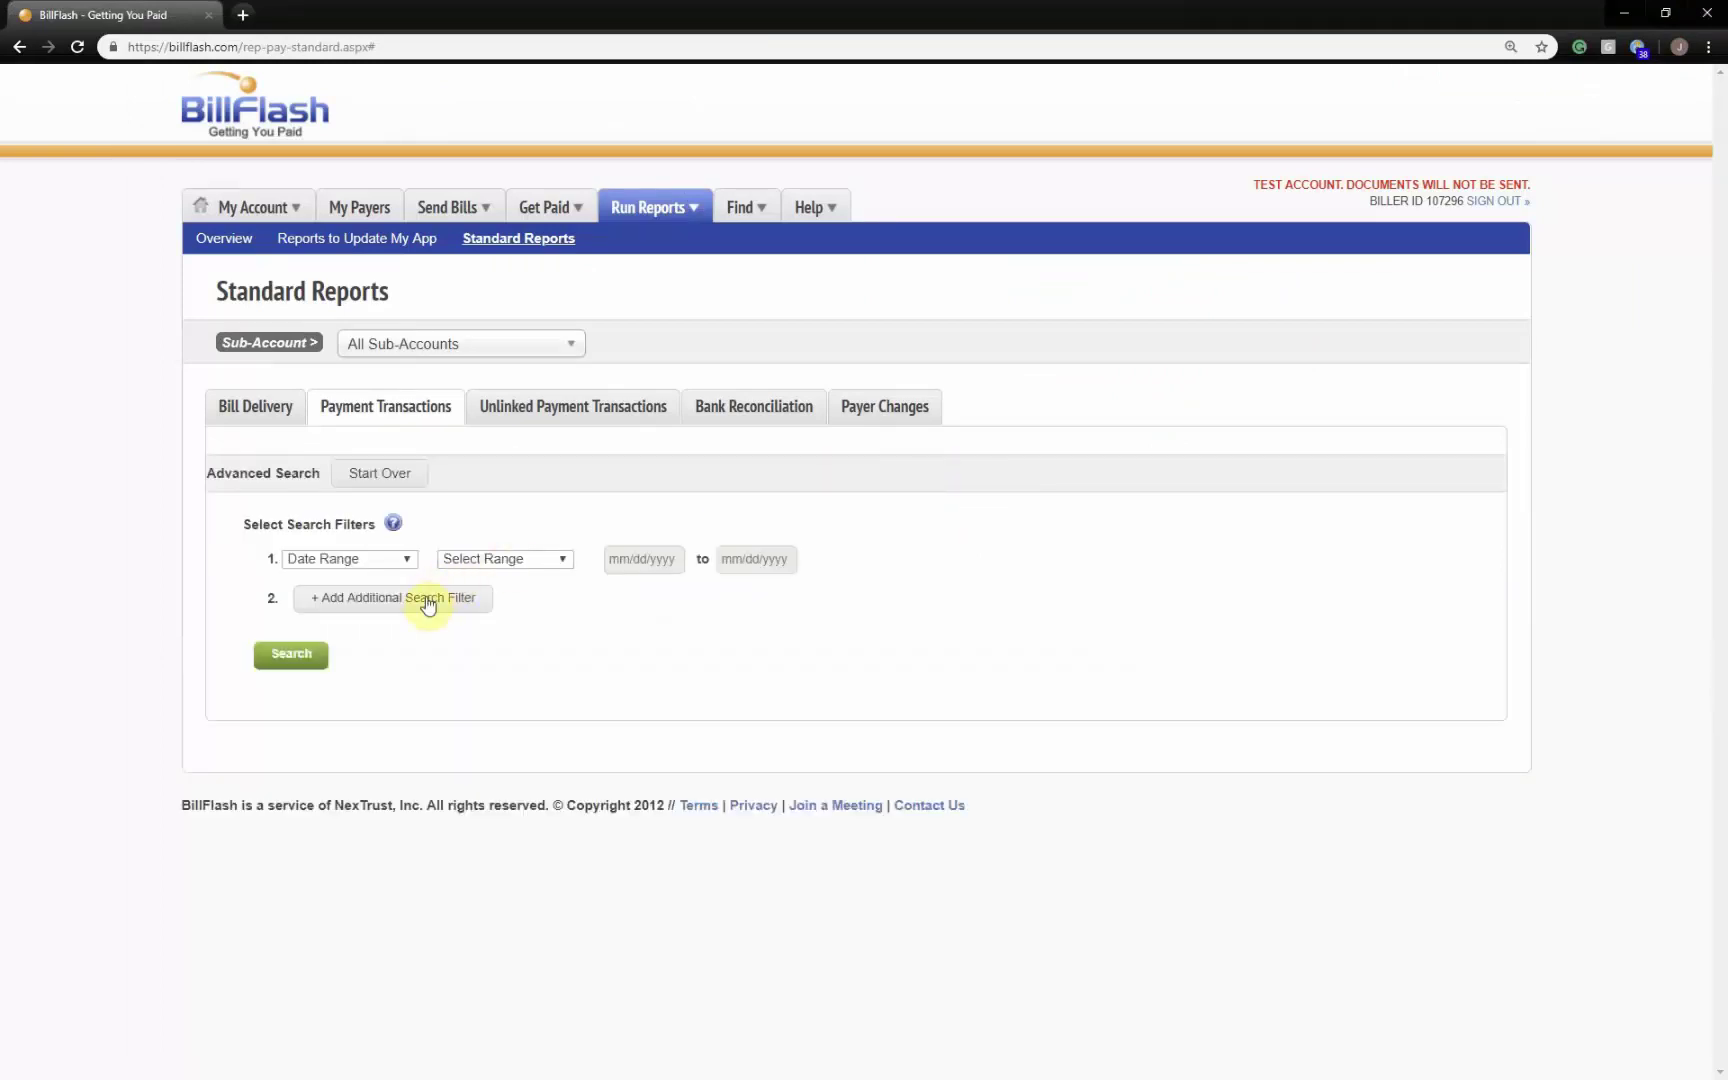
click(490, 562)
click(505, 681)
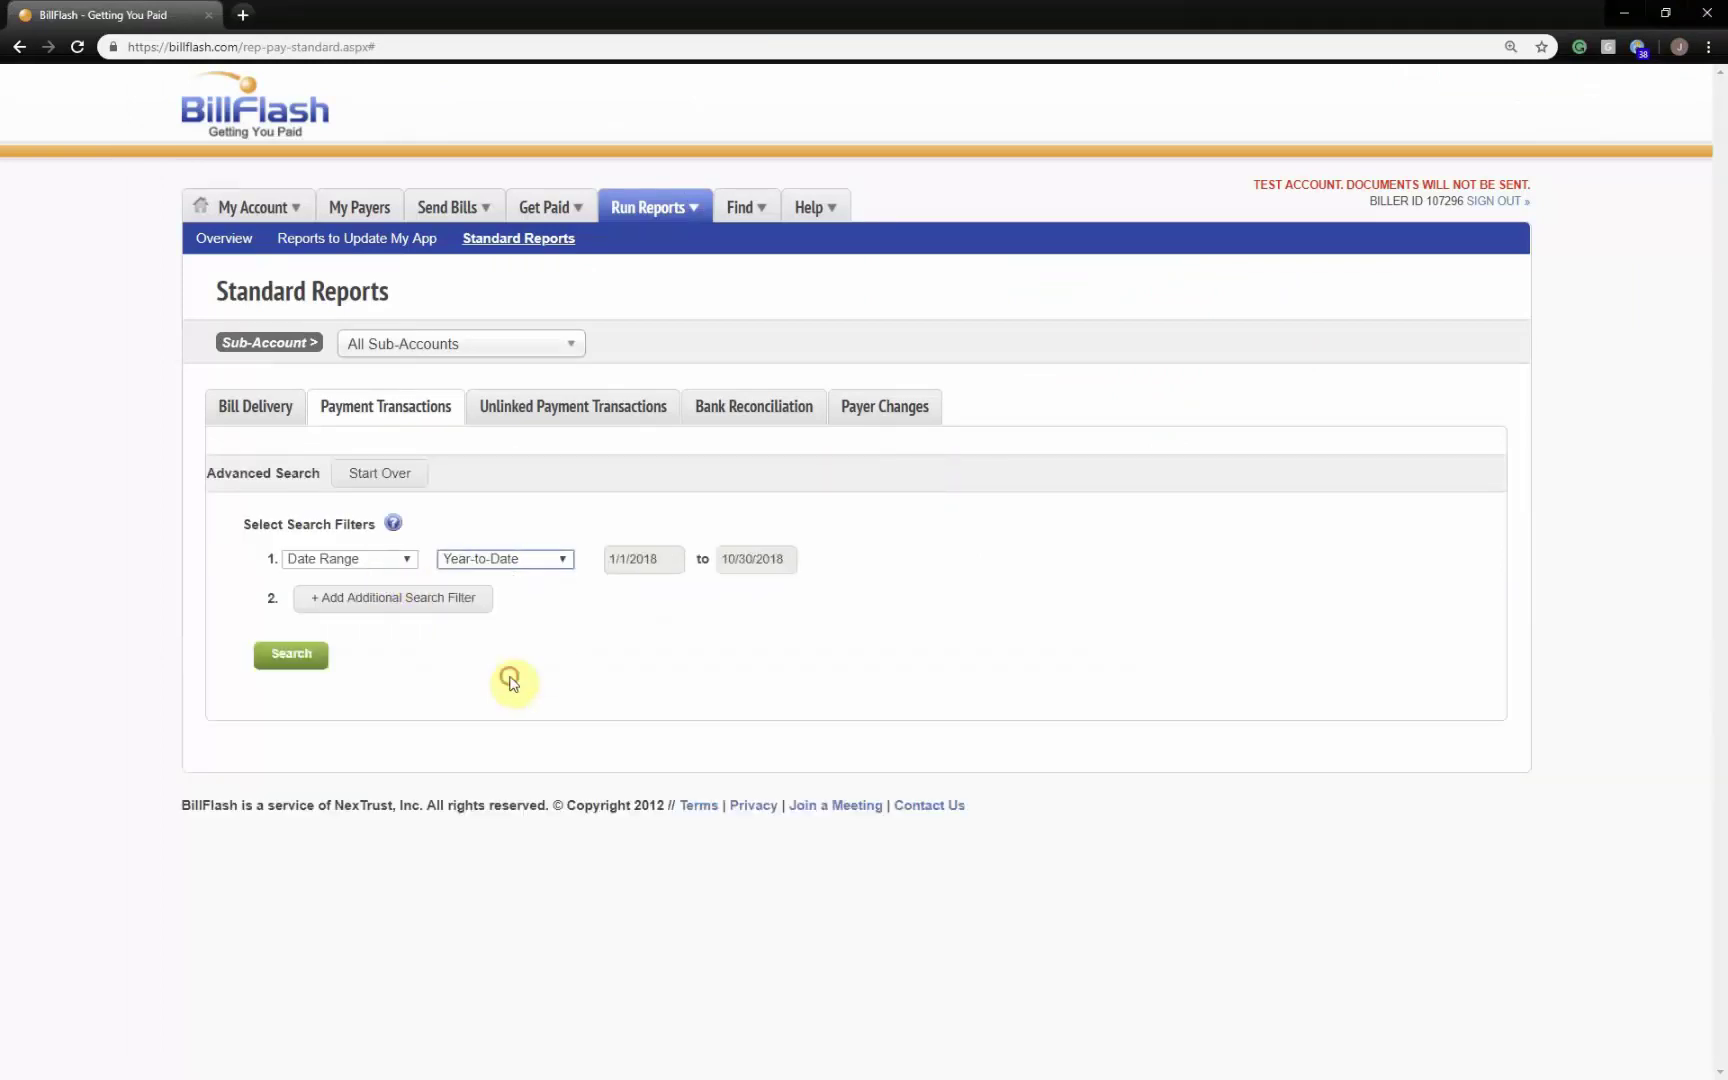
click(436, 600)
click(405, 598)
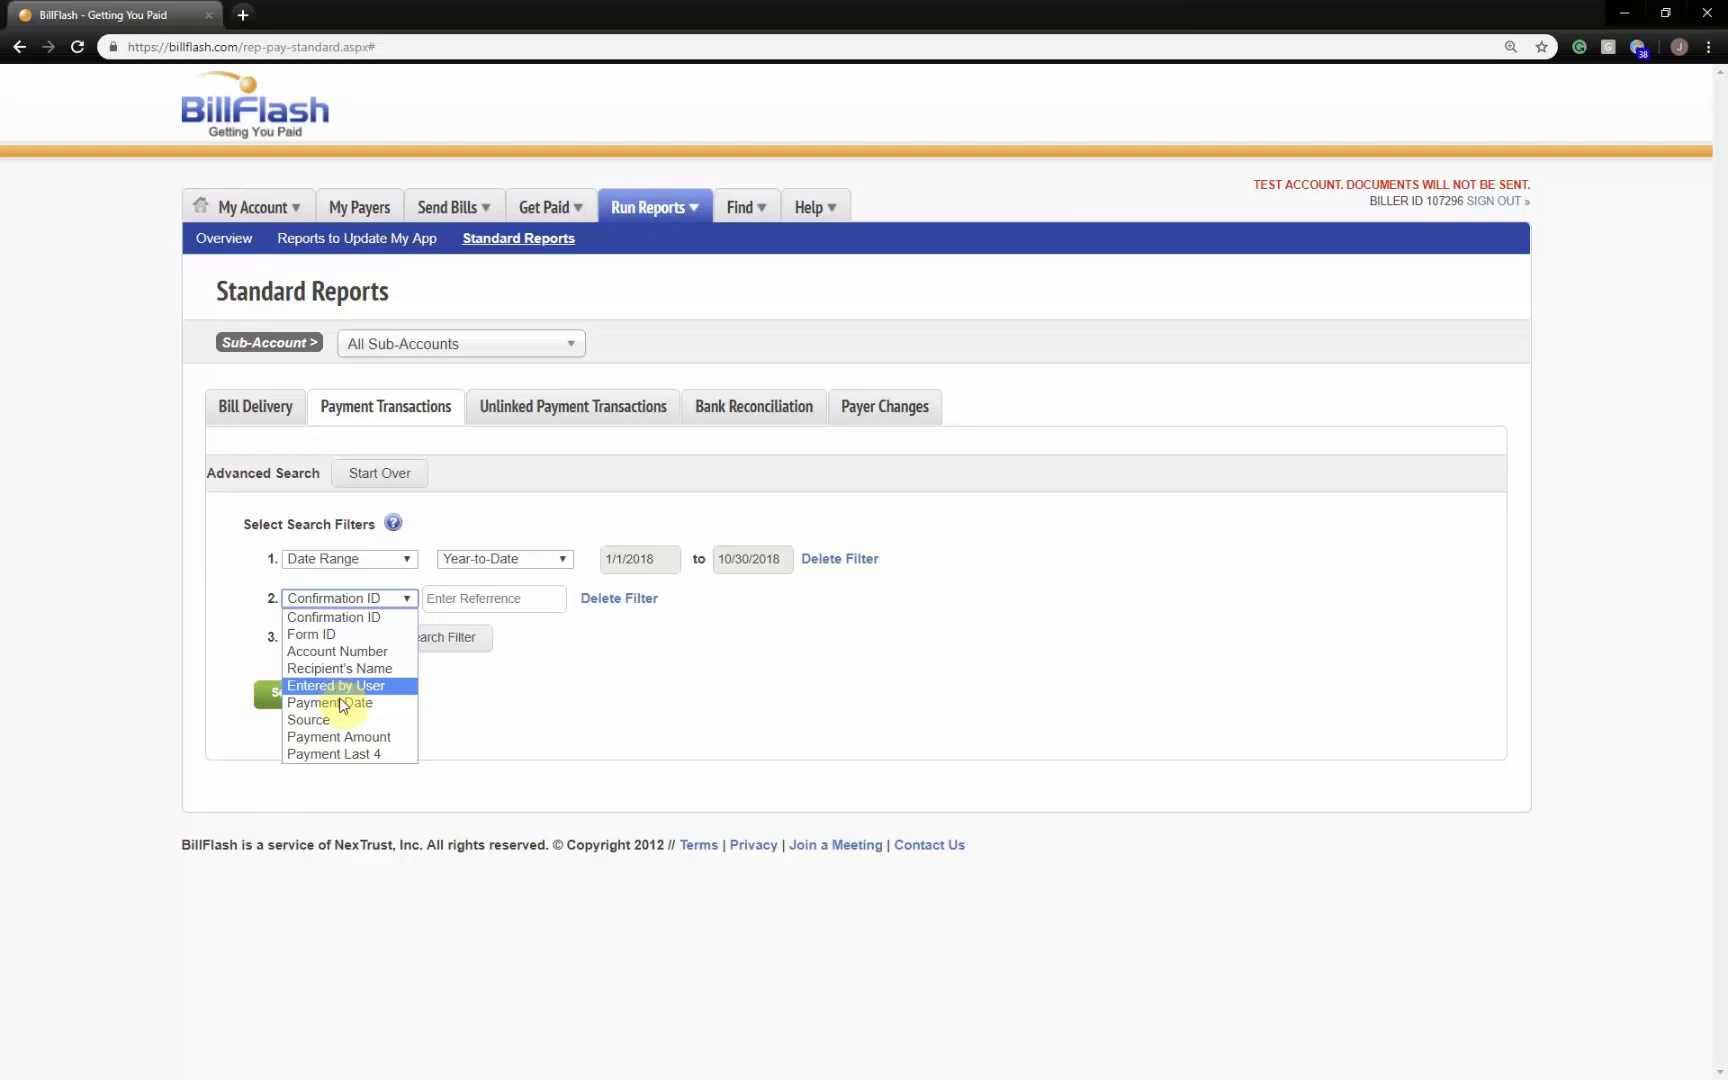
key(Down)
key(Down)
key(Down)
key(Down)
click(740, 707)
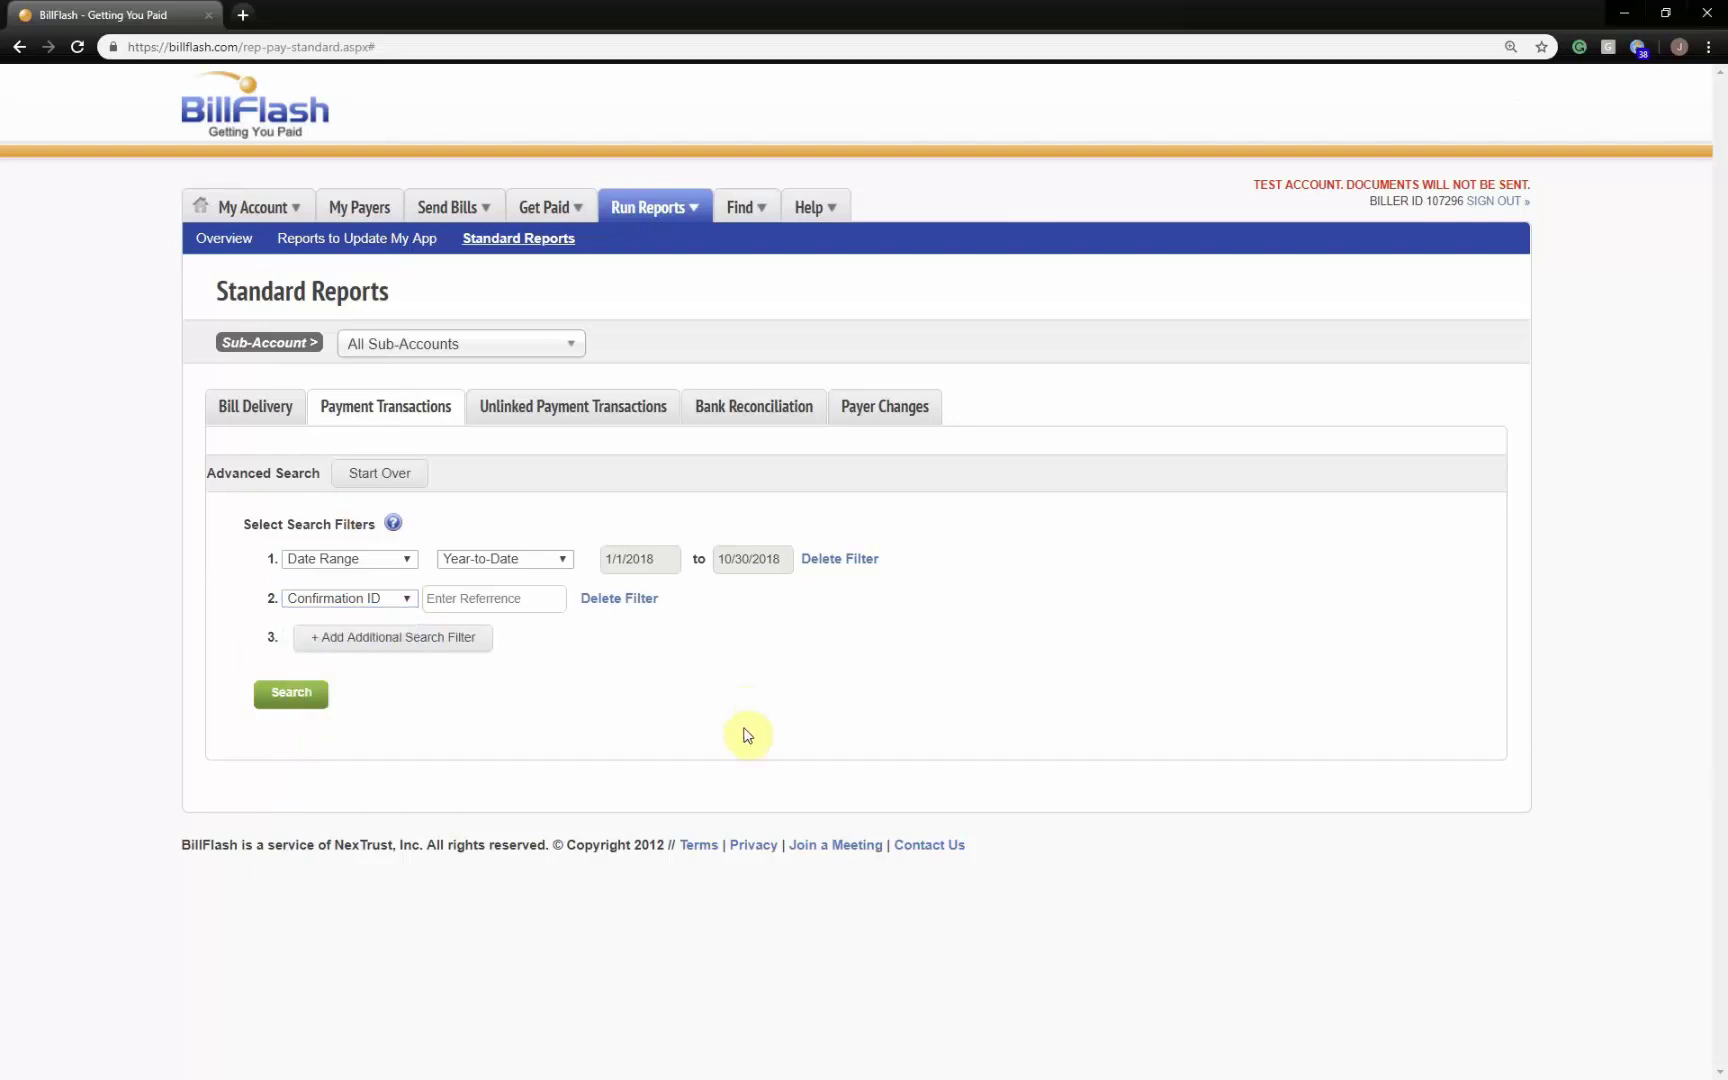
- View the Bank Reconciliation report for all sub-accounts, and sign out of the account
click(752, 408)
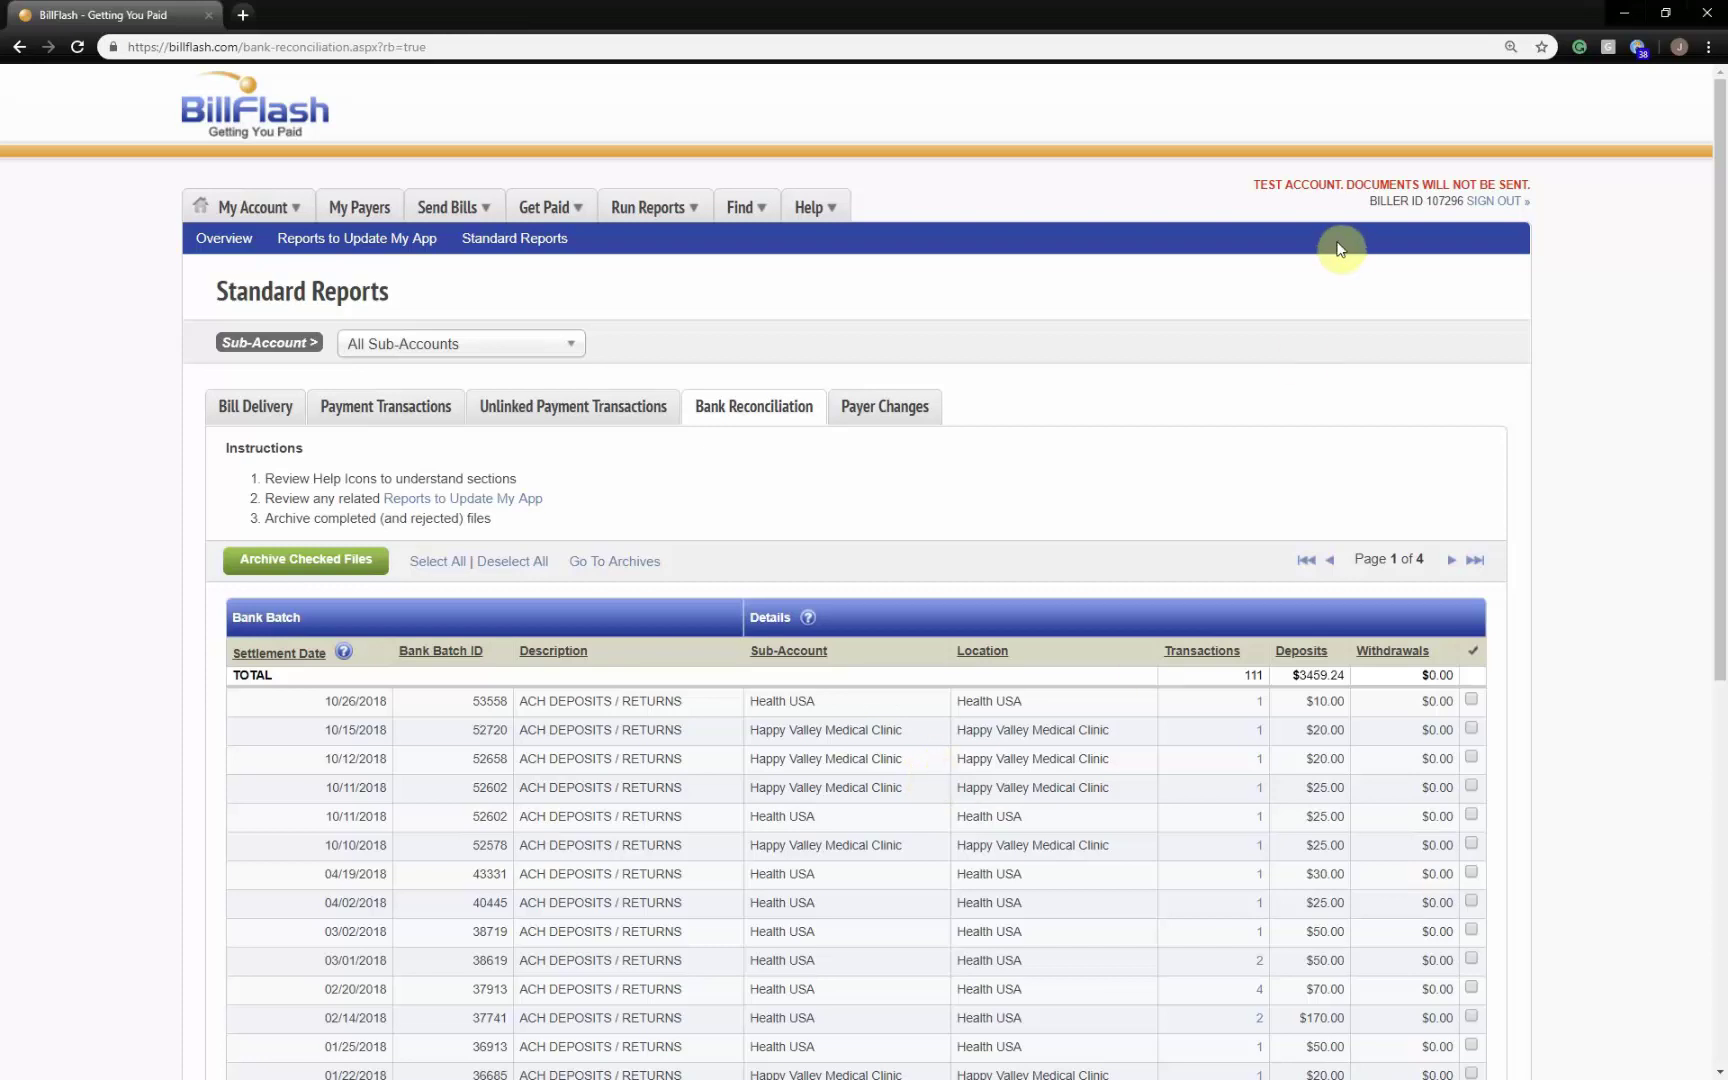
click(1487, 203)
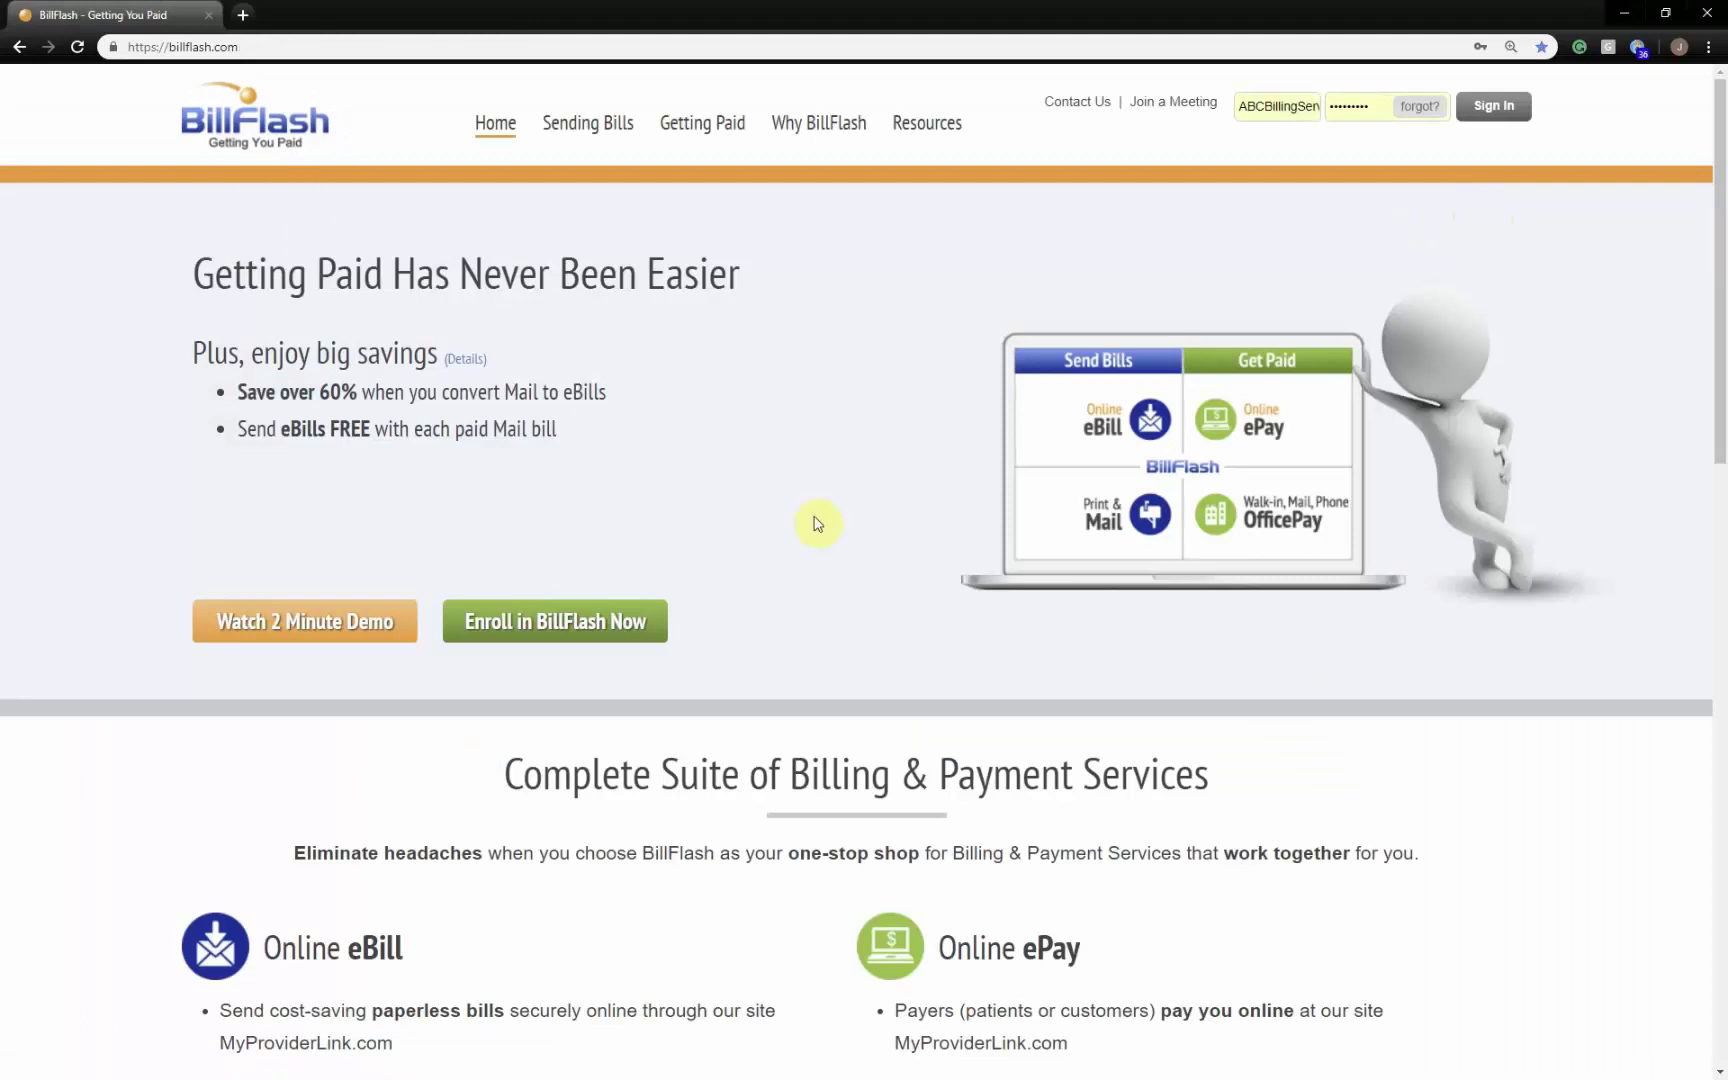
scroll(855, 500, down, 2)
scroll(857, 506, down, 2)
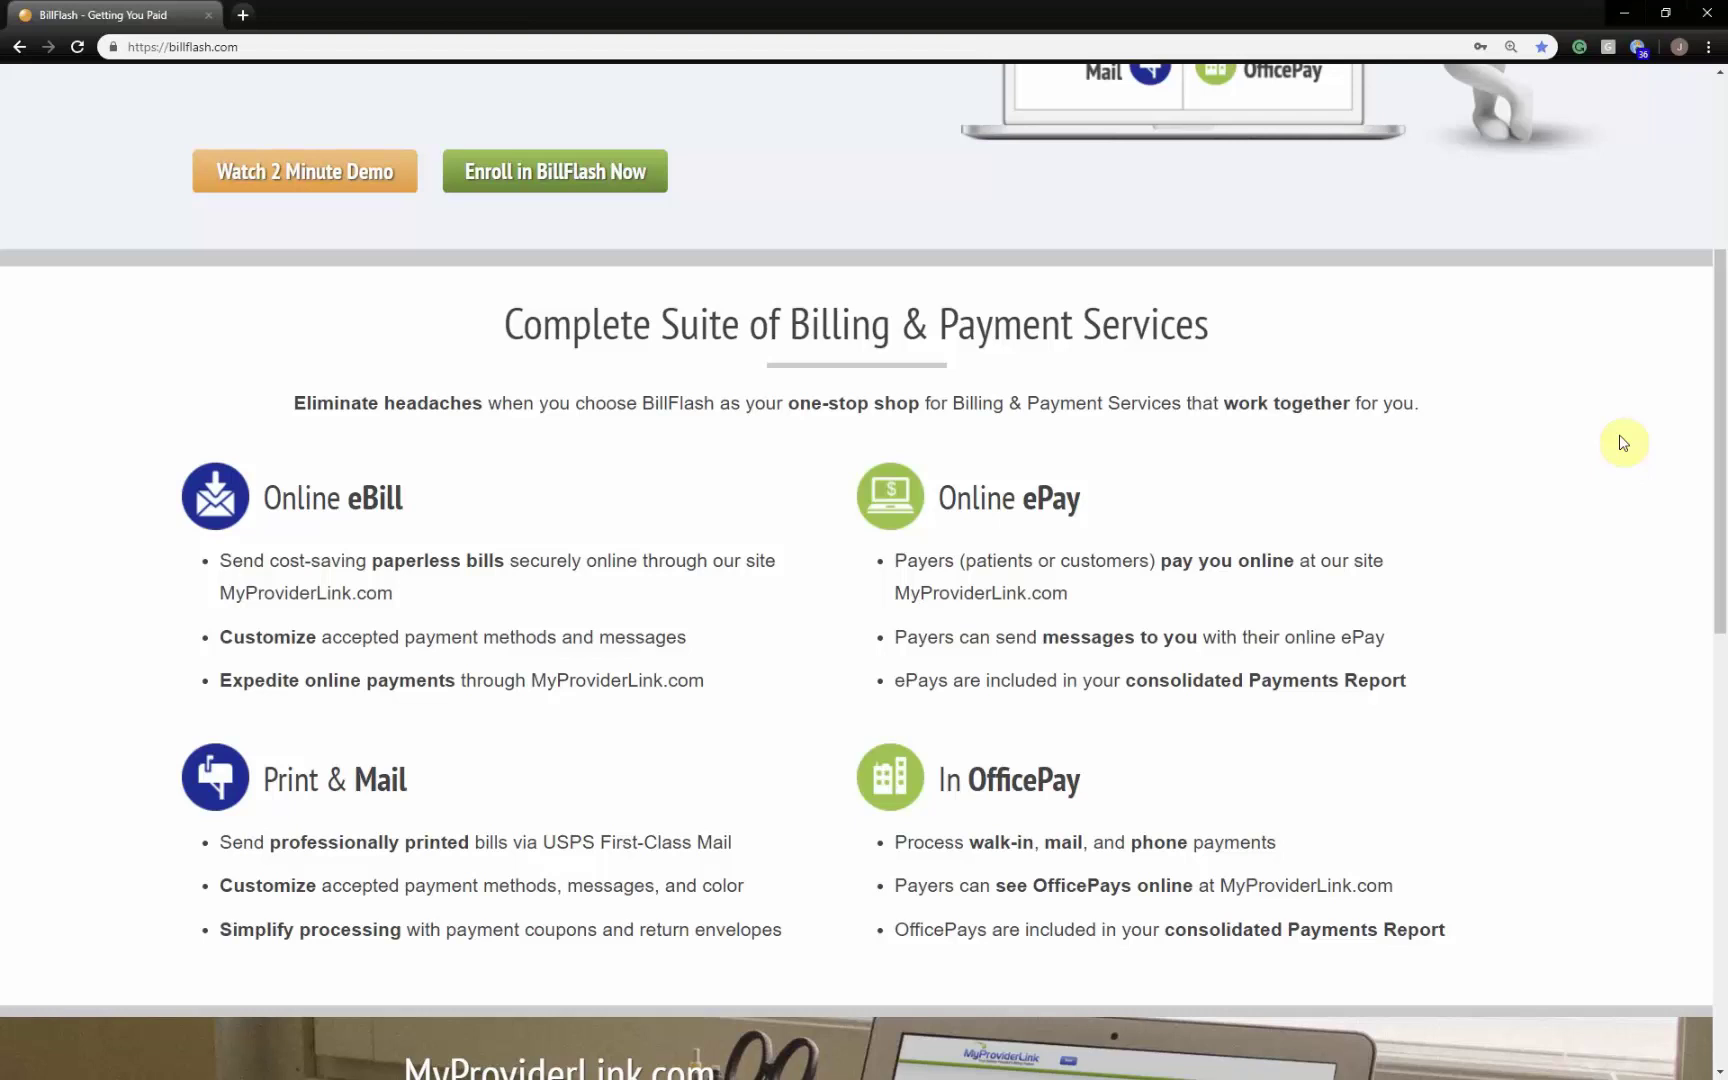
scroll(1623, 443, up, 5)
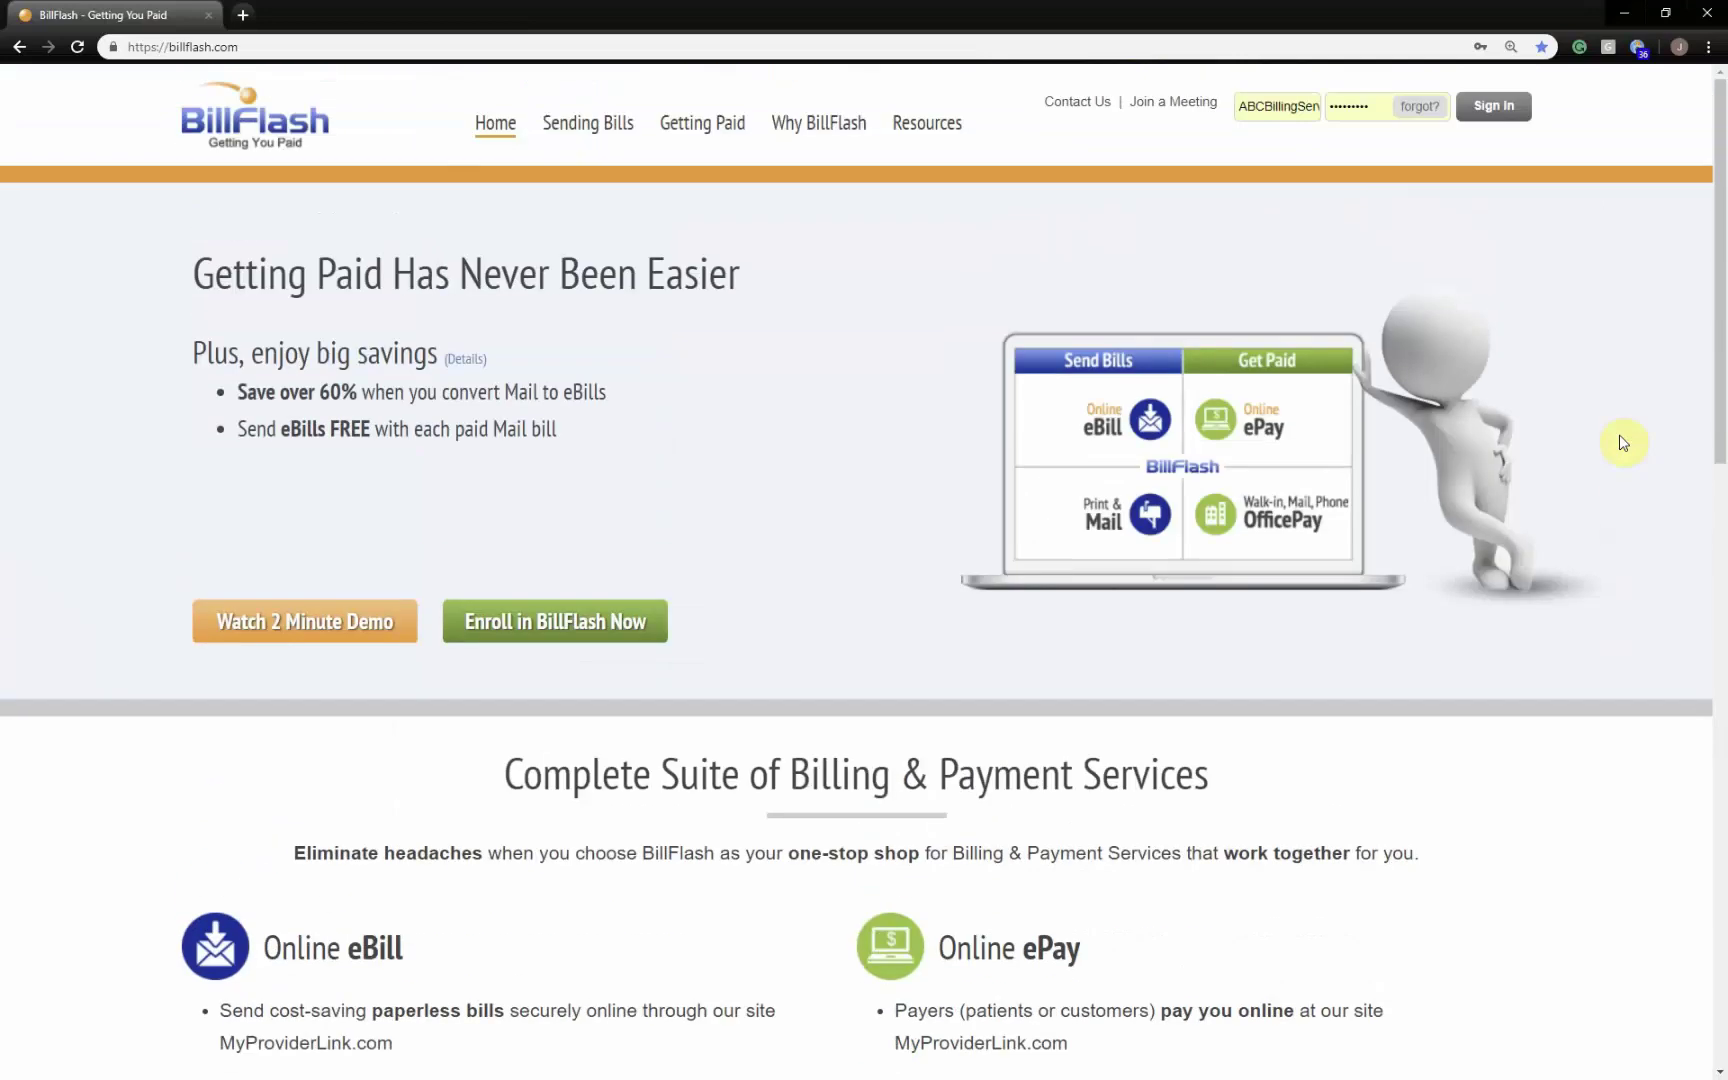